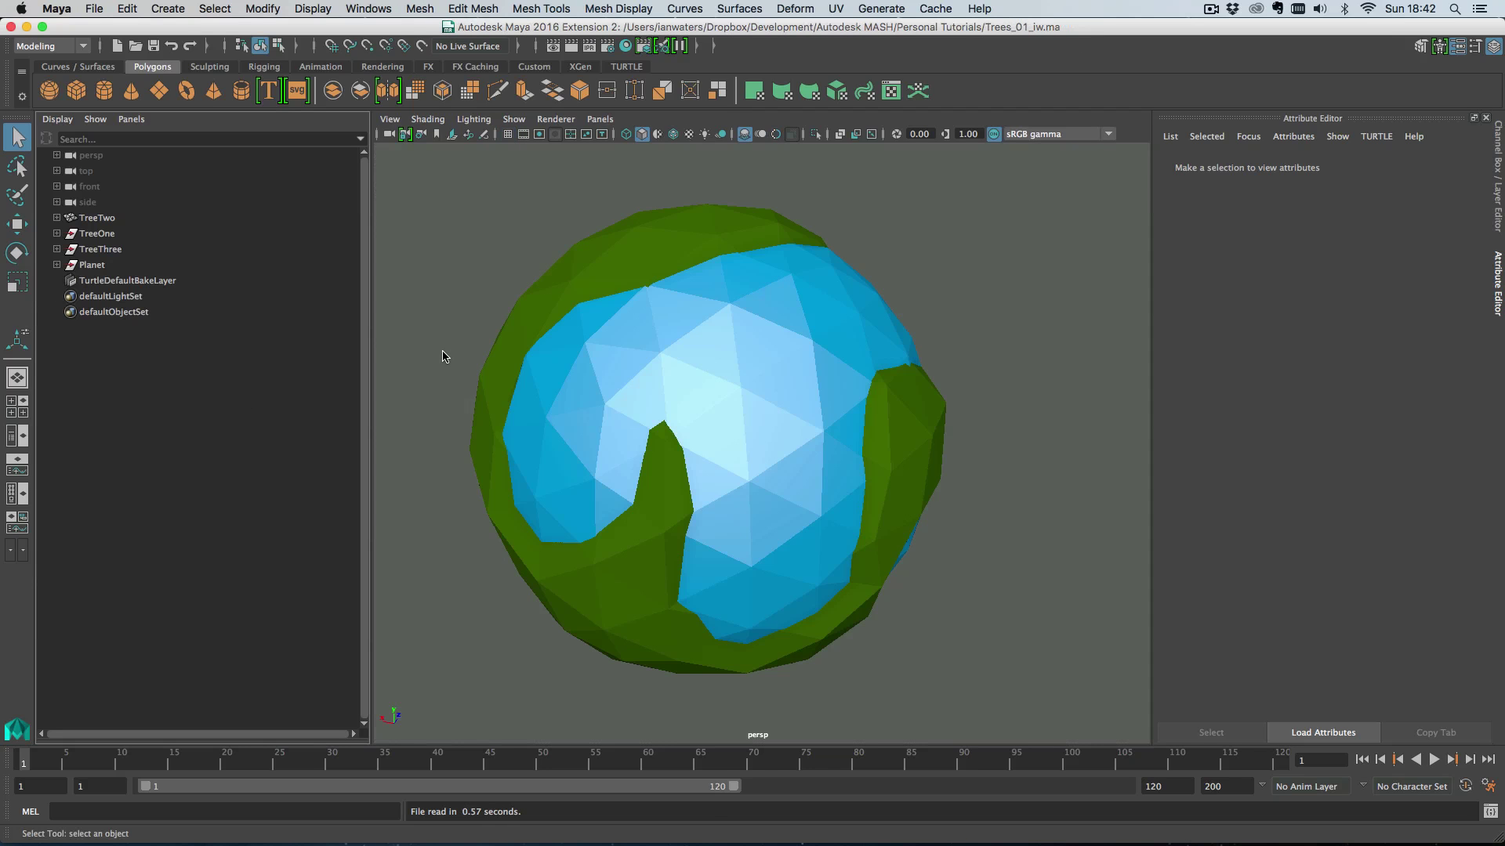
- Hide the Planet group and frame the three tree models
mouse_move(791, 439)
left_mouse_down("alt")
mouse_move(815, 444)
mouse_move(791, 415)
left_mouse_up("alt")
left_click(118, 267)
key("ctrl+h")
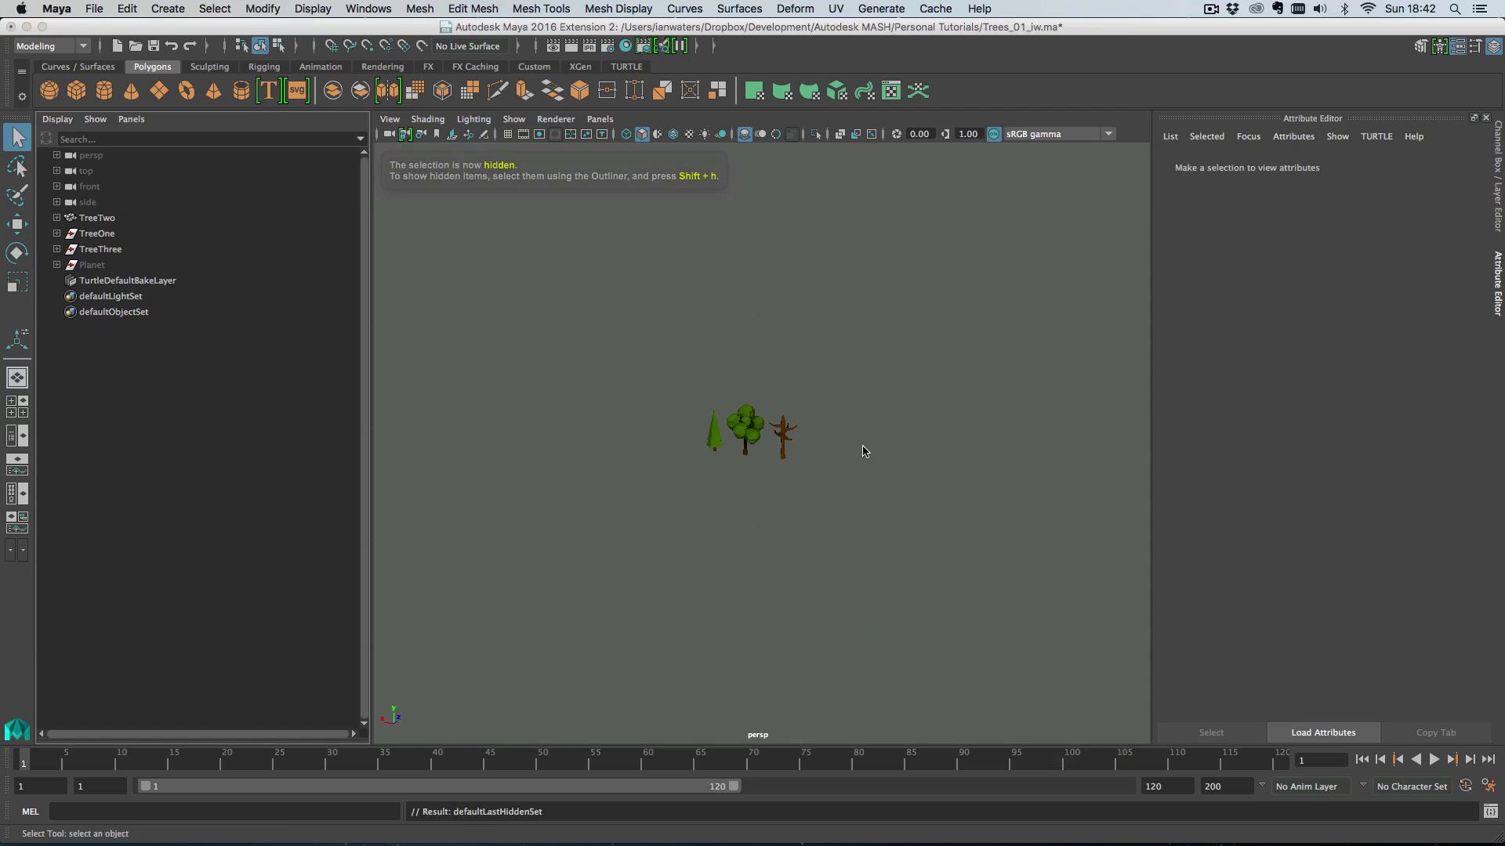
right_click_drag(863, 447, 997, 540, "alt")
middle_click_drag(998, 540, 893, 504, "alt")
right_click_drag(893, 504, 921, 519, "alt")
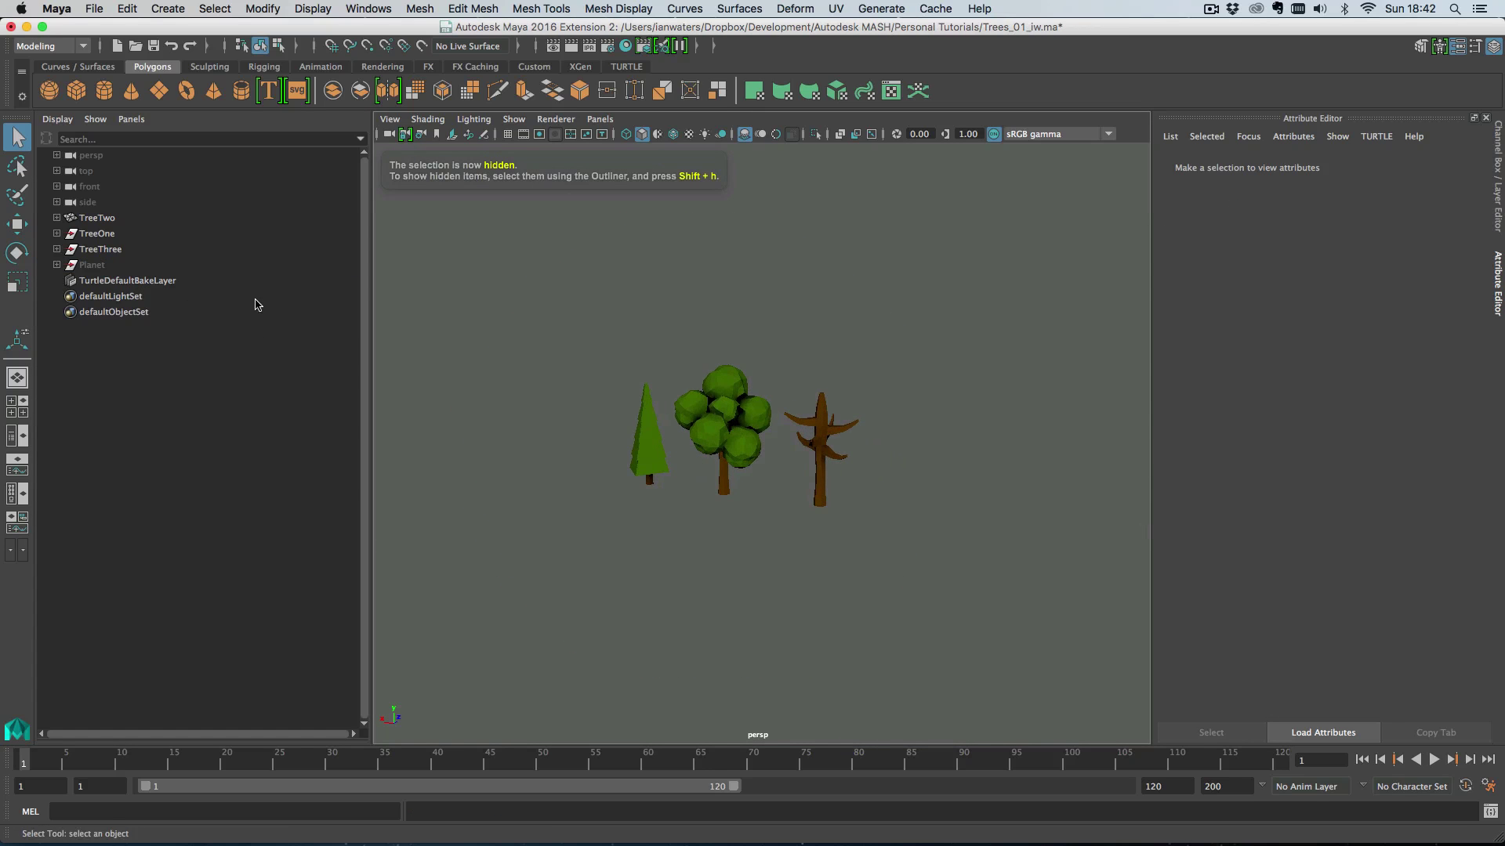
- Create a MASH network from TreeTwo, TreeOne and TreeThree
left_click_drag(137, 223, 141, 253)
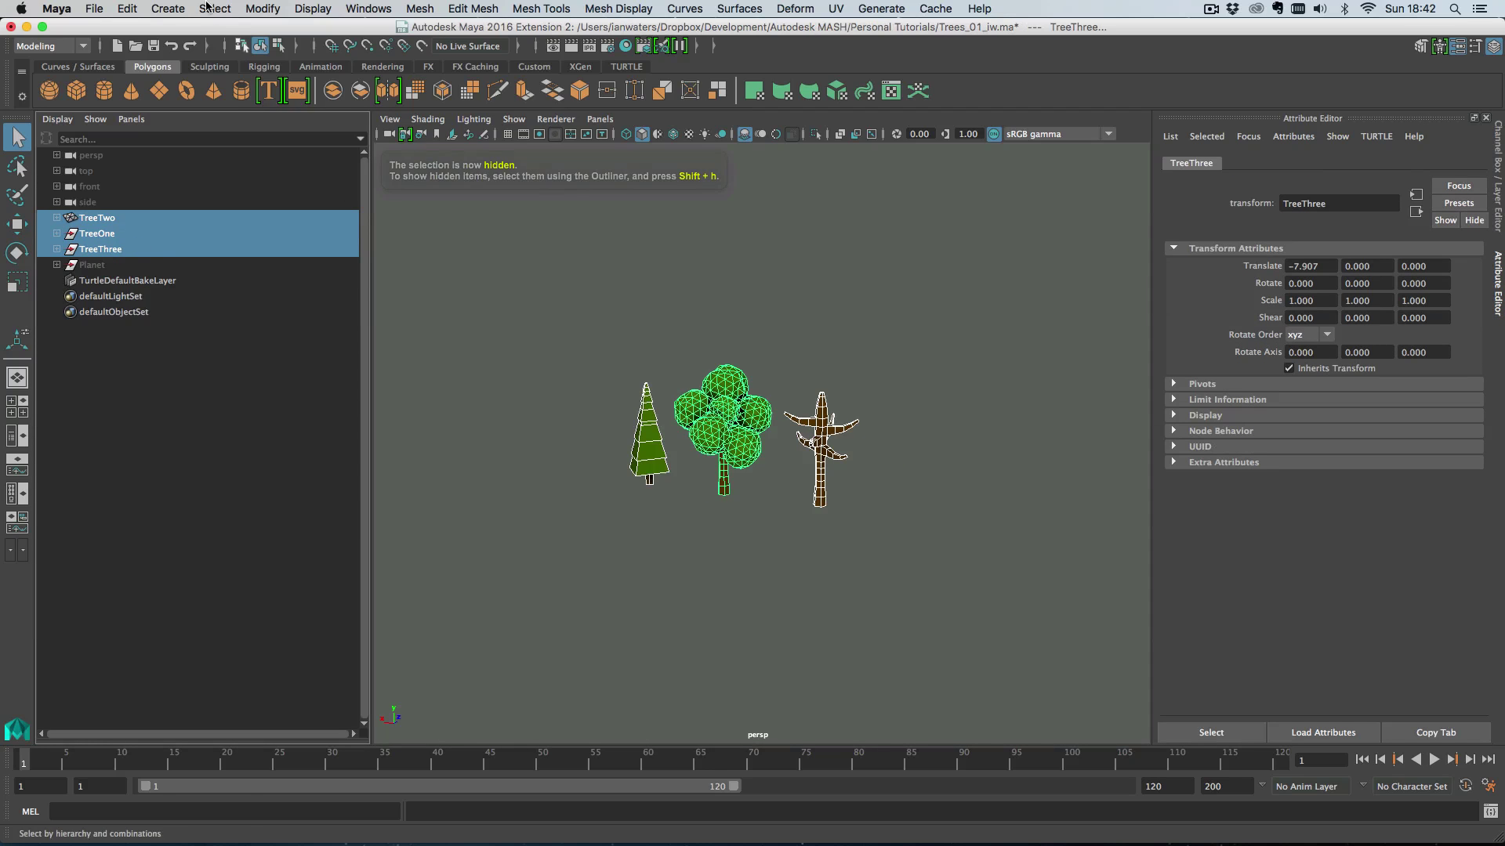
left_click(168, 8)
mouse_move(231, 369)
left_click(424, 371)
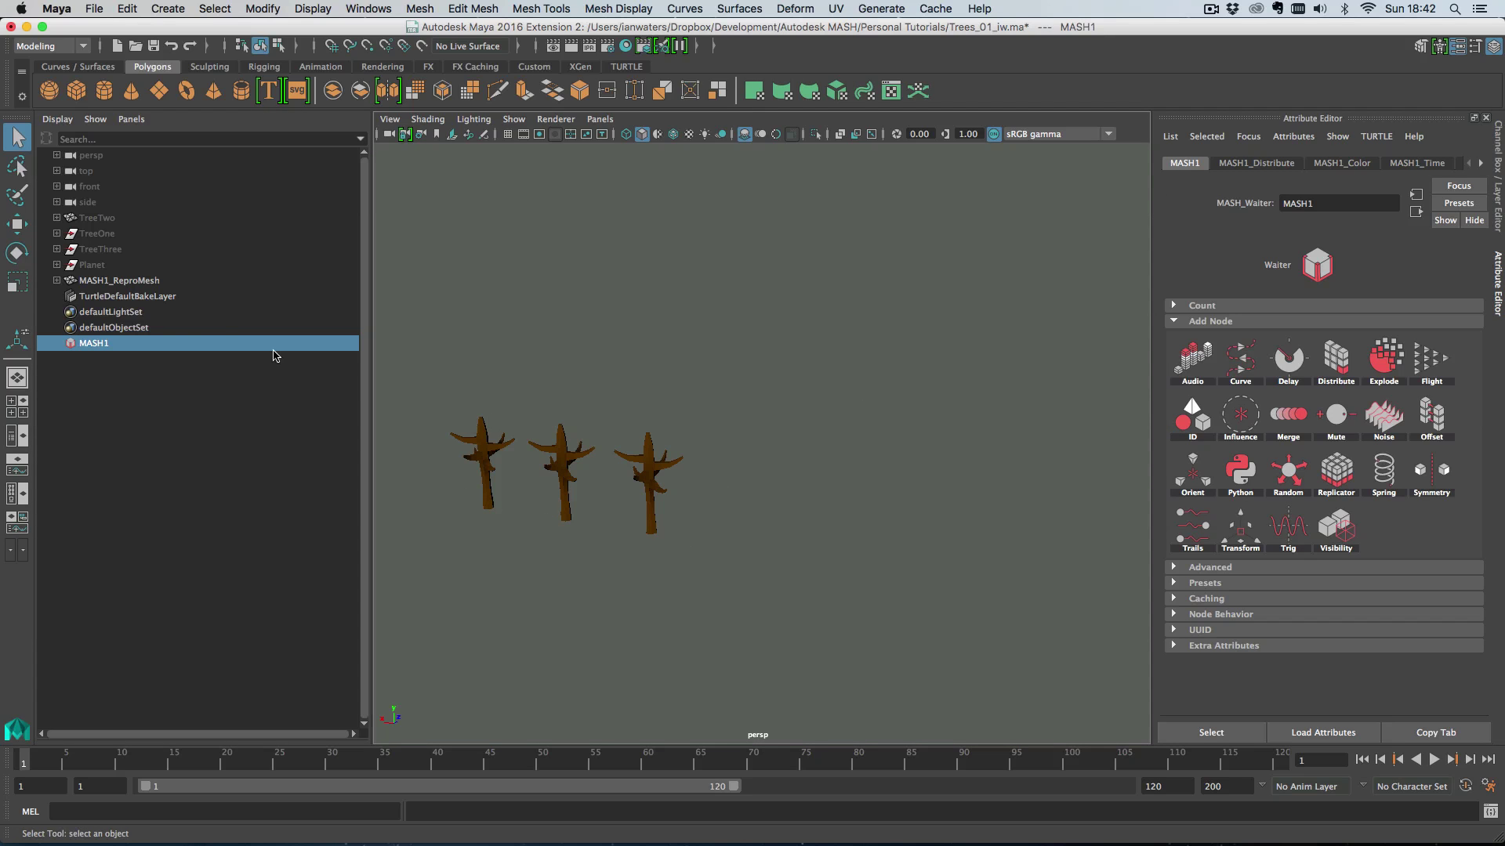
- Show the hidden Planet group again and frame the whole globe
left_click(113, 265)
key("shift+h")
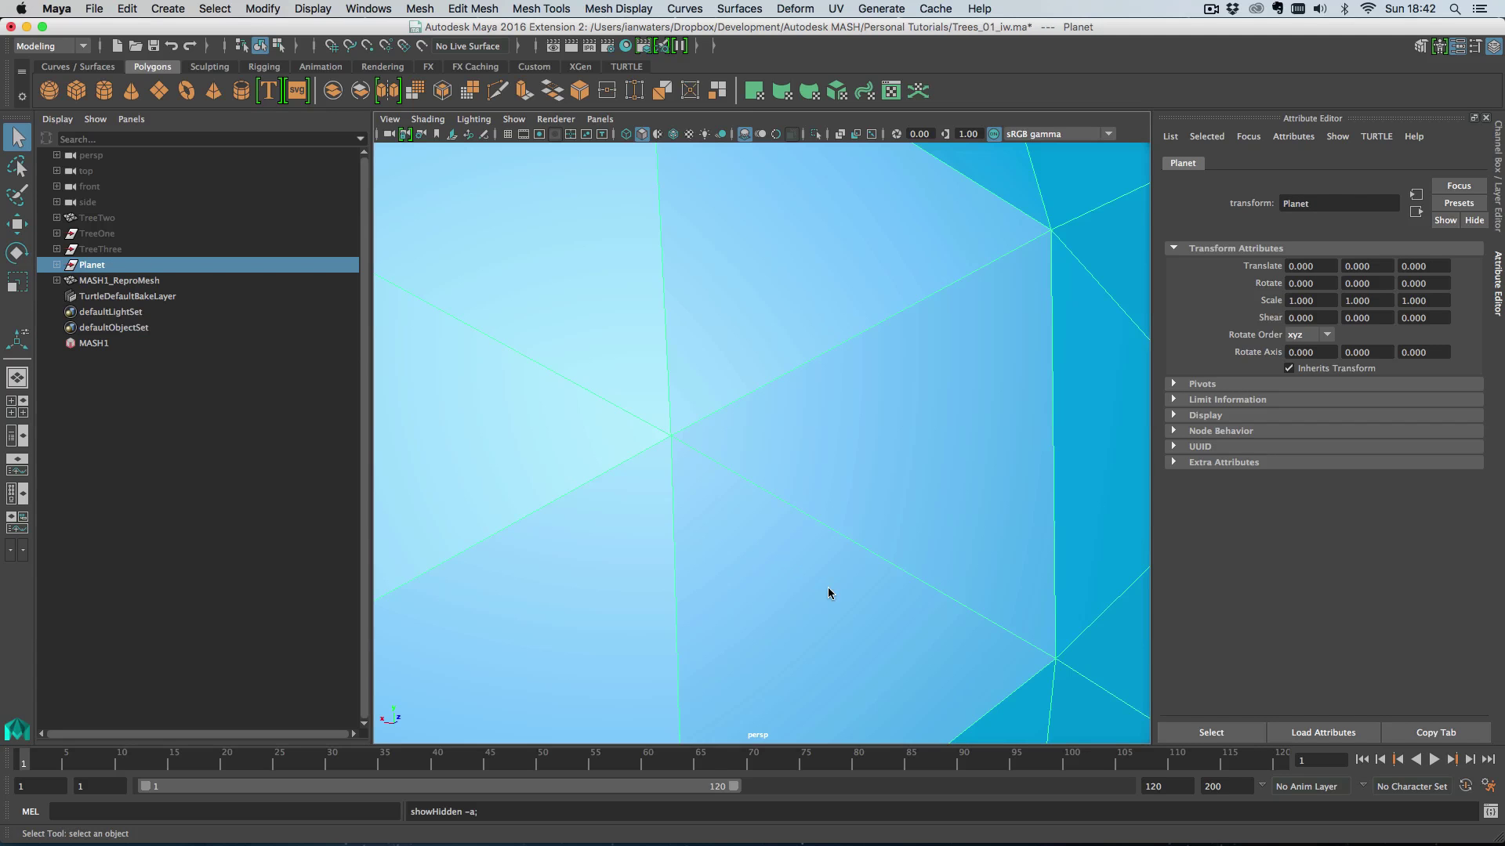
right_click_drag(833, 586, 455, 309, "alt")
right_click_drag(778, 498, 867, 570, "alt")
middle_click_drag(867, 571, 926, 572, "alt")
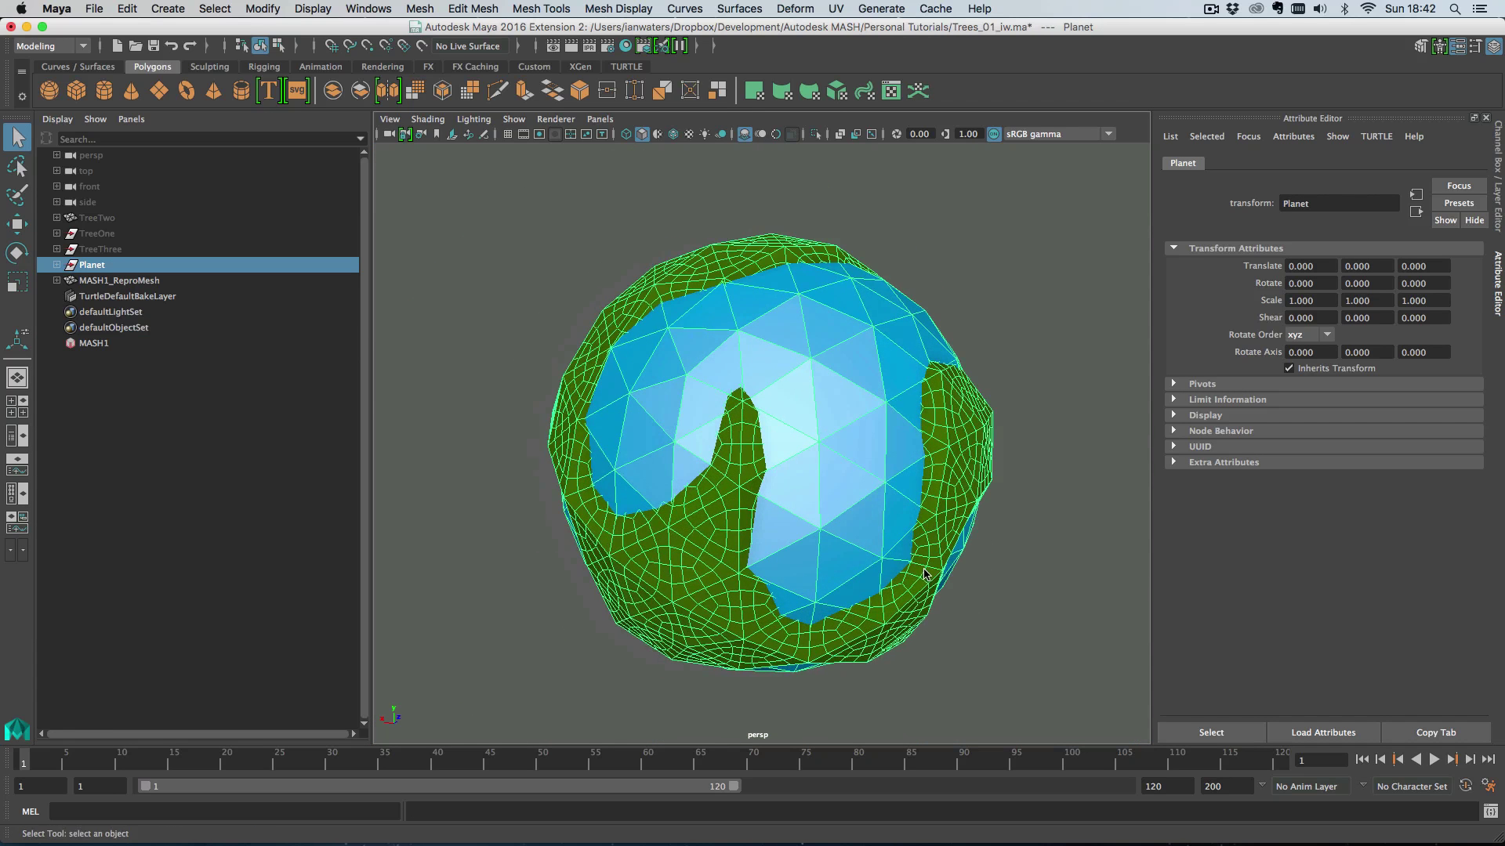
right_click_drag(619, 439, 674, 473, "alt")
middle_click_drag(673, 473, 669, 455, "alt")
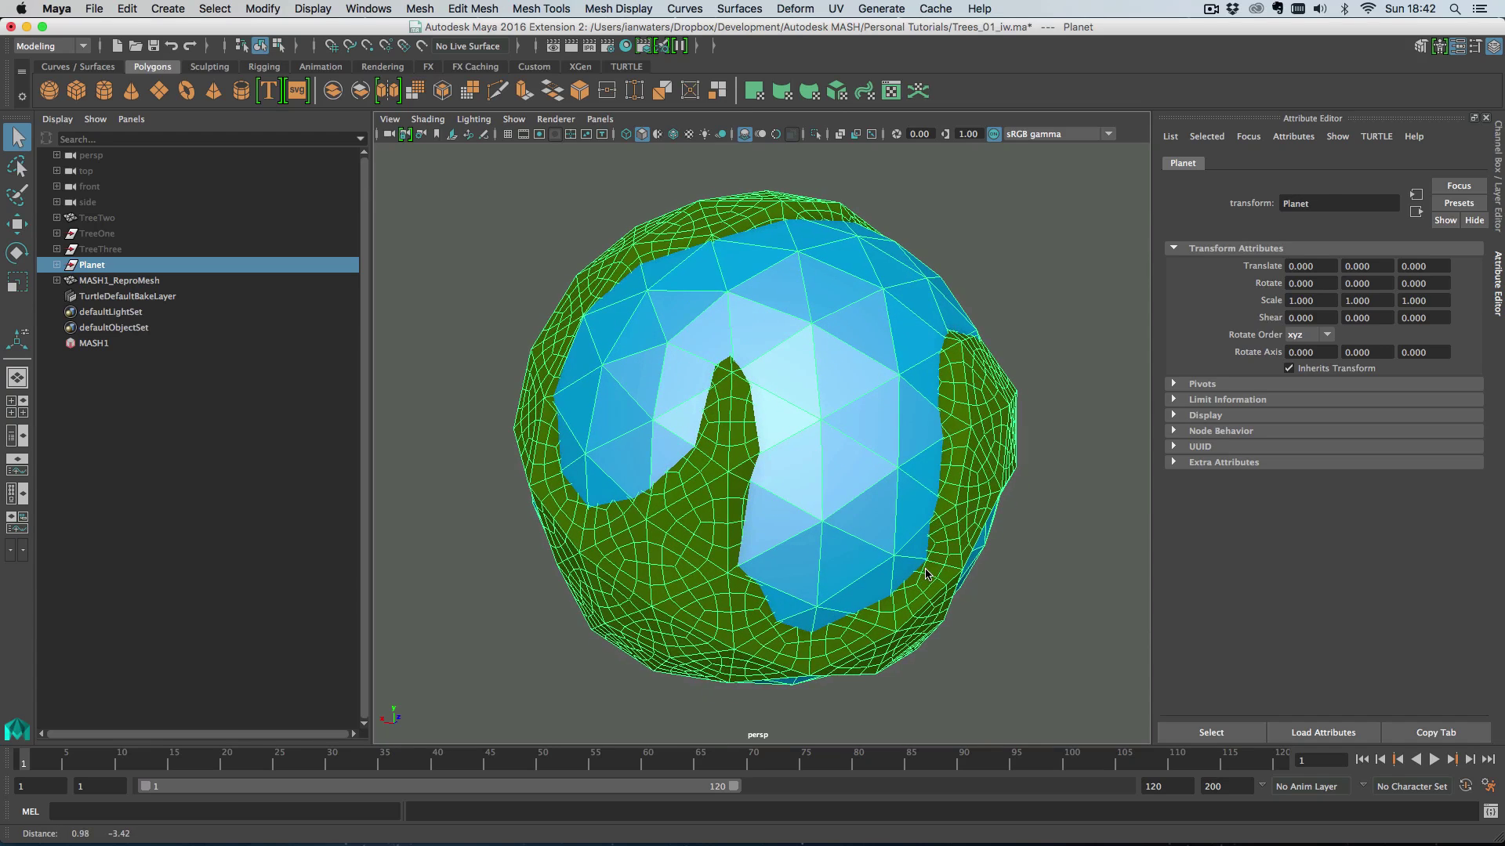
- Select the planet's green land mesh and expand the Planet group to list its child meshes
left_click(490, 309)
left_click(671, 553)
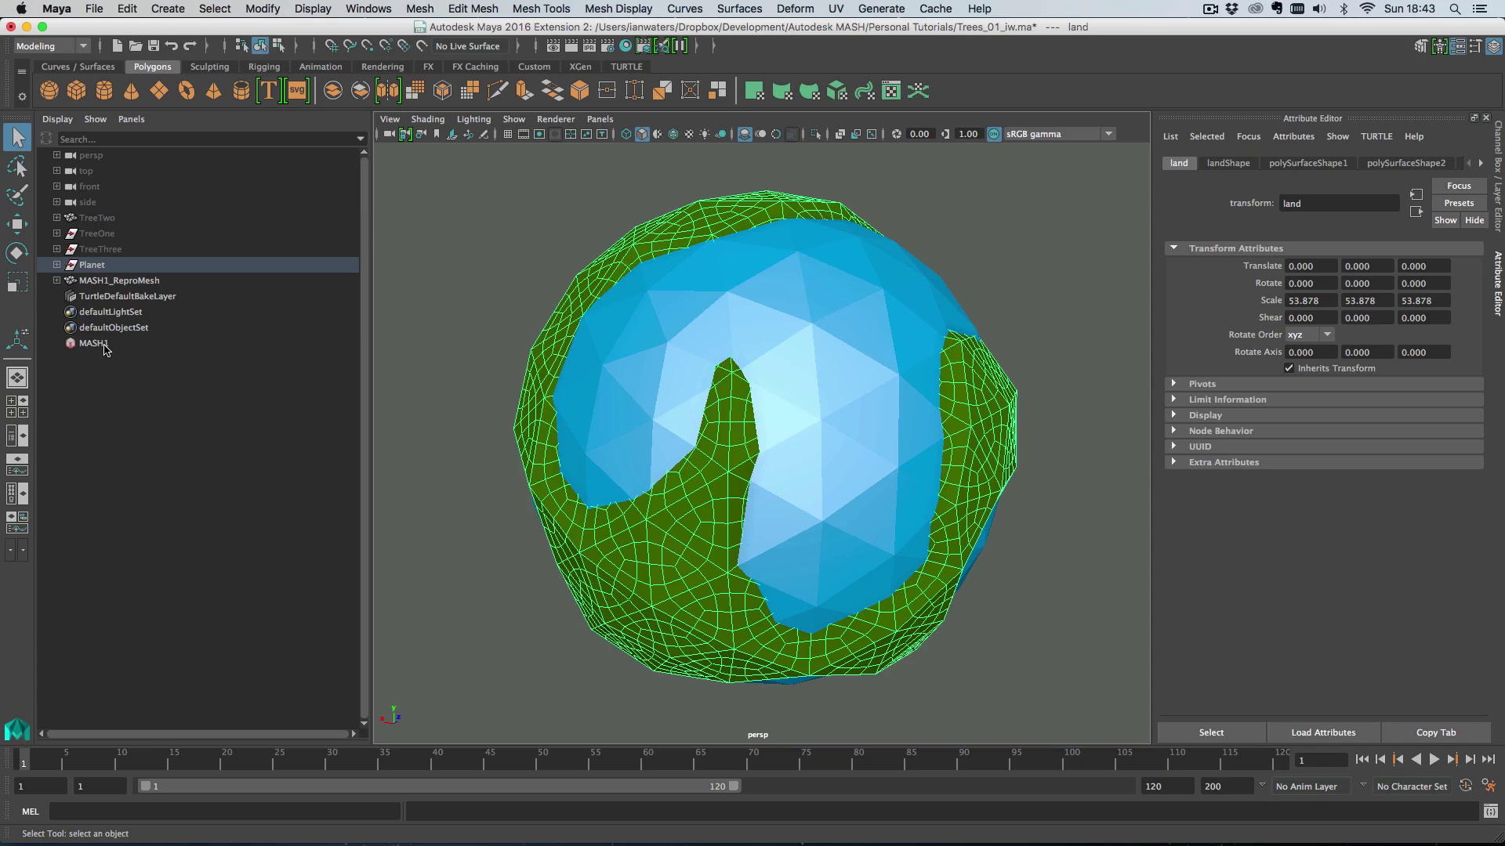
left_click(57, 265)
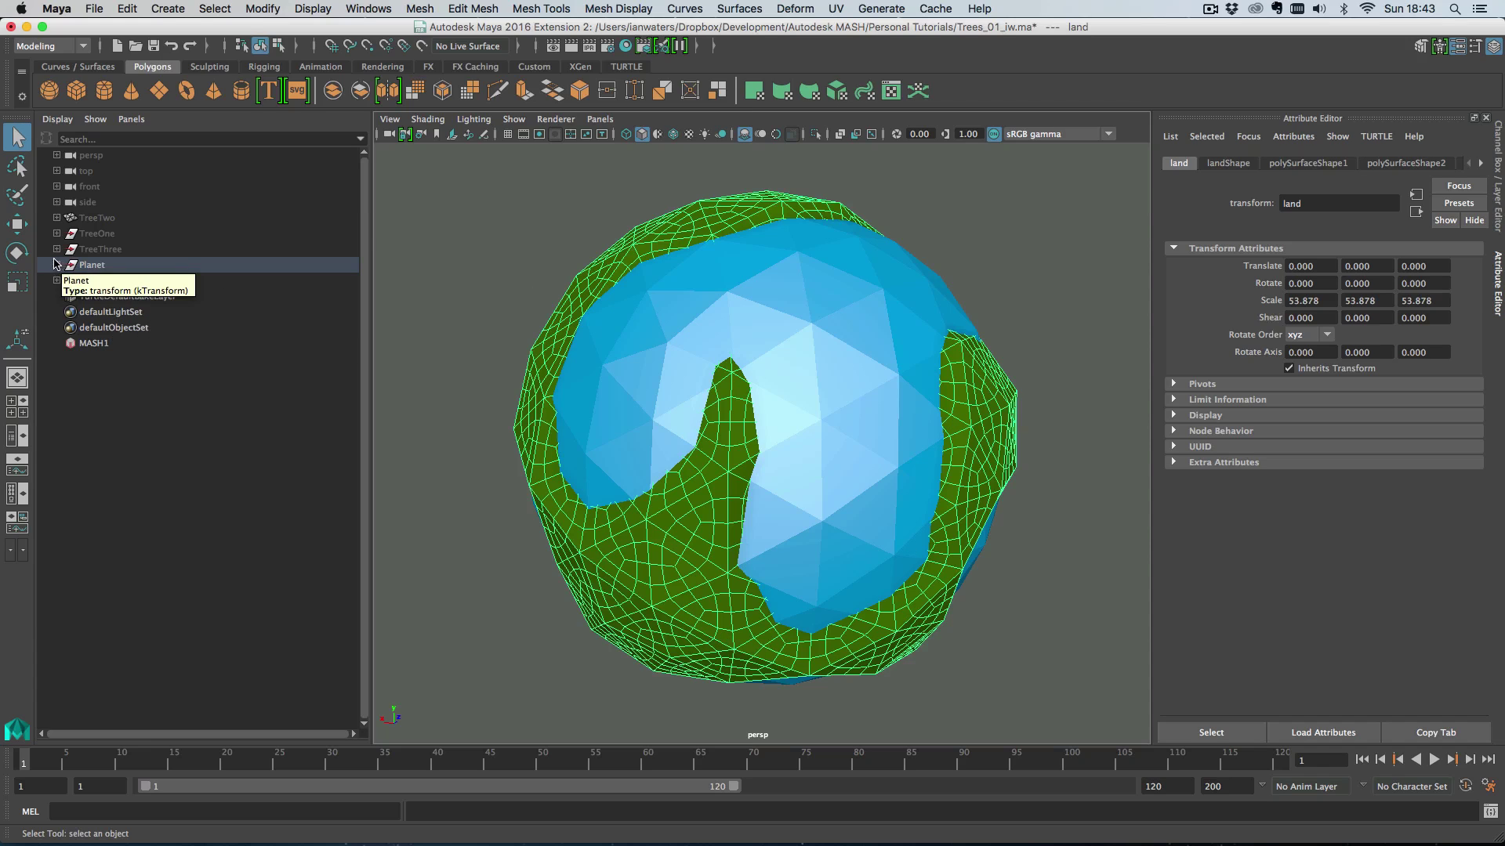
left_click(97, 296)
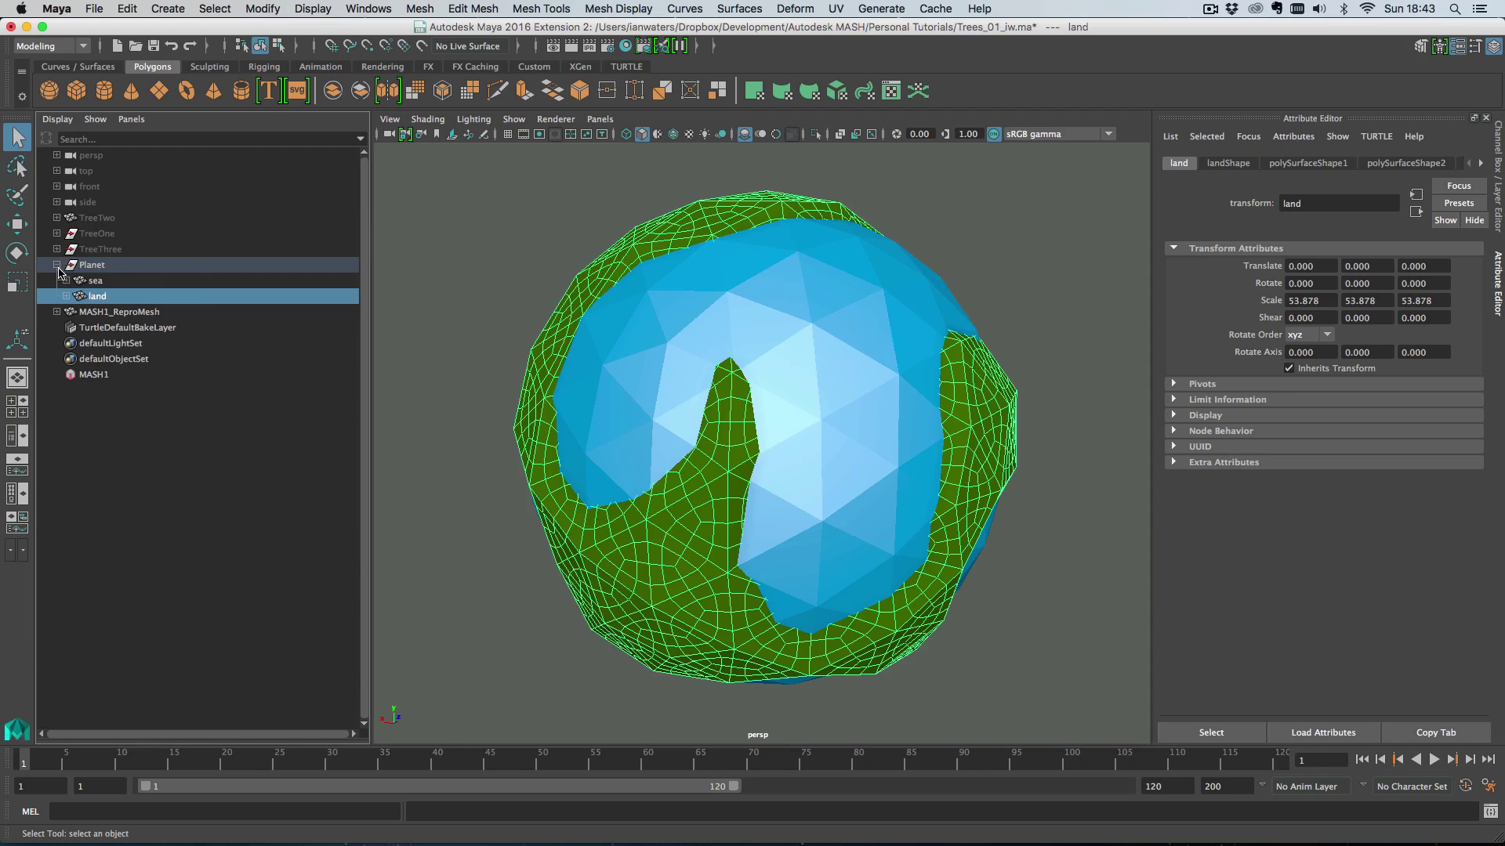
- Connect the land mesh as the input mesh of the MASH1_Distribute node
left_click(108, 375)
left_click(1255, 166)
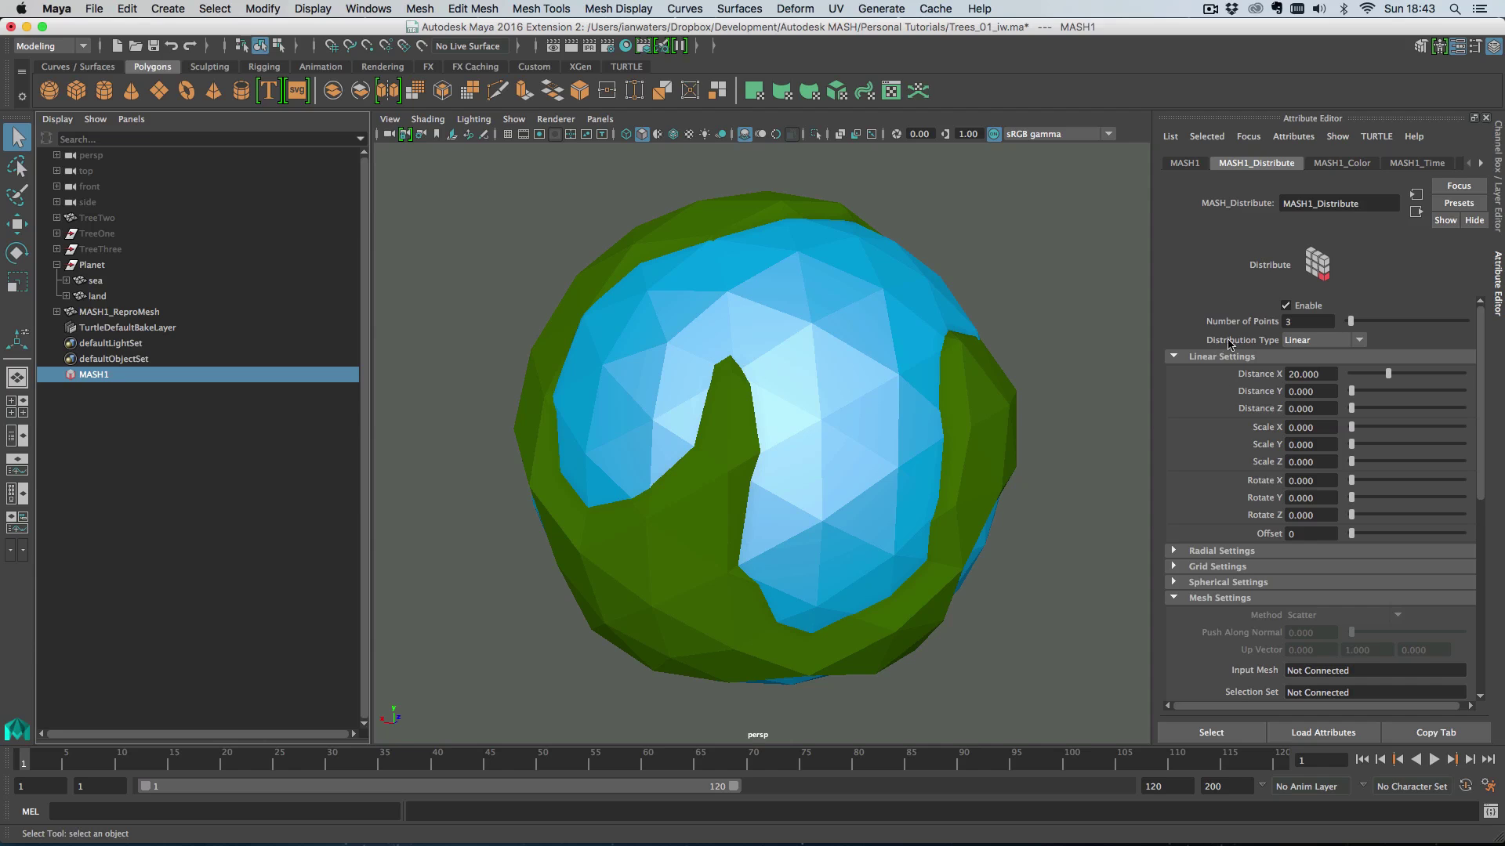
left_click(1208, 358)
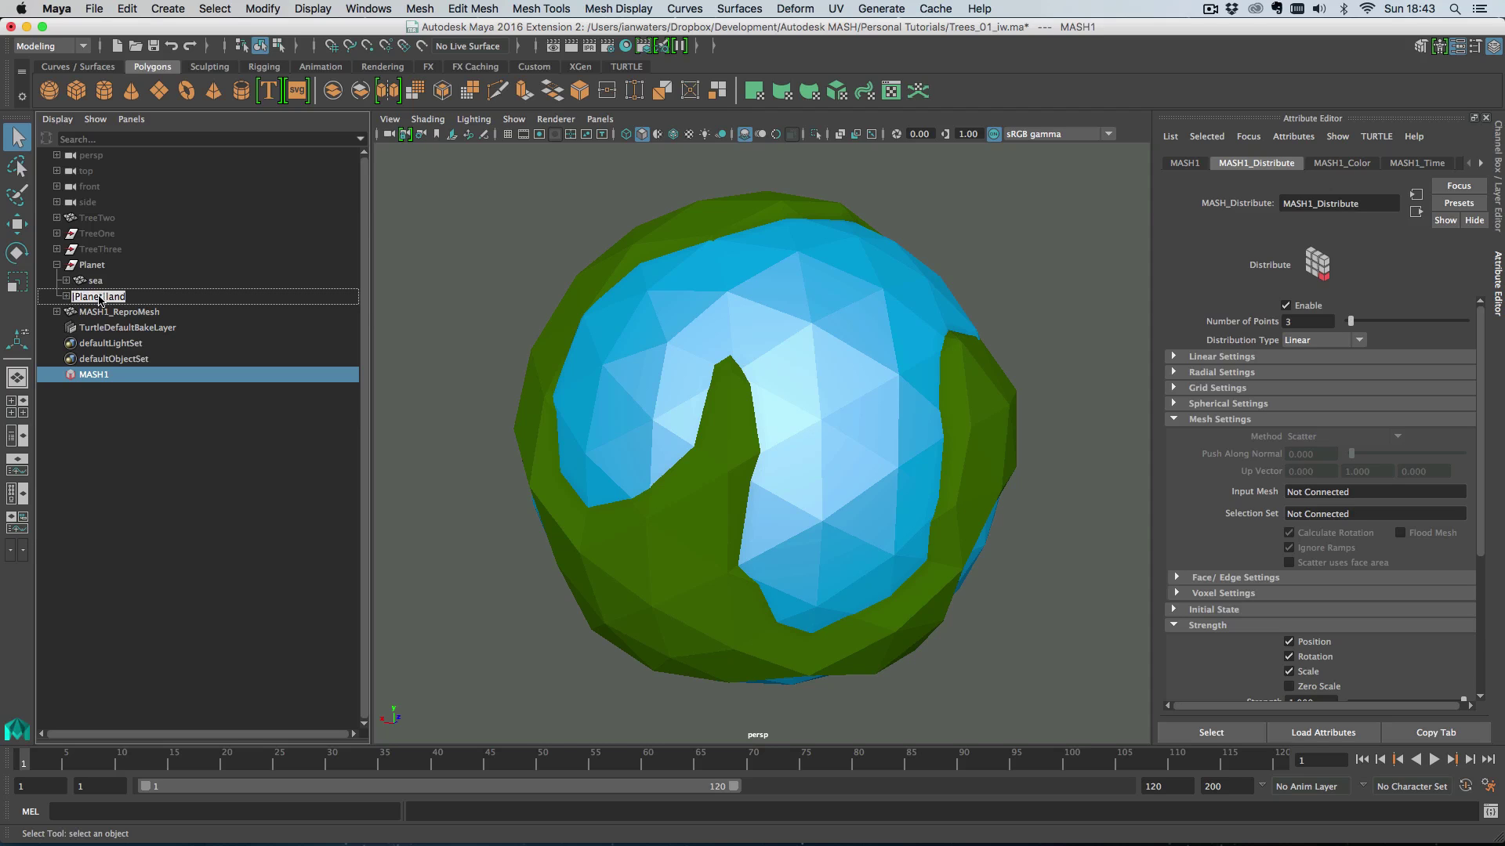
middle_click_drag(1047, 473, 1340, 493)
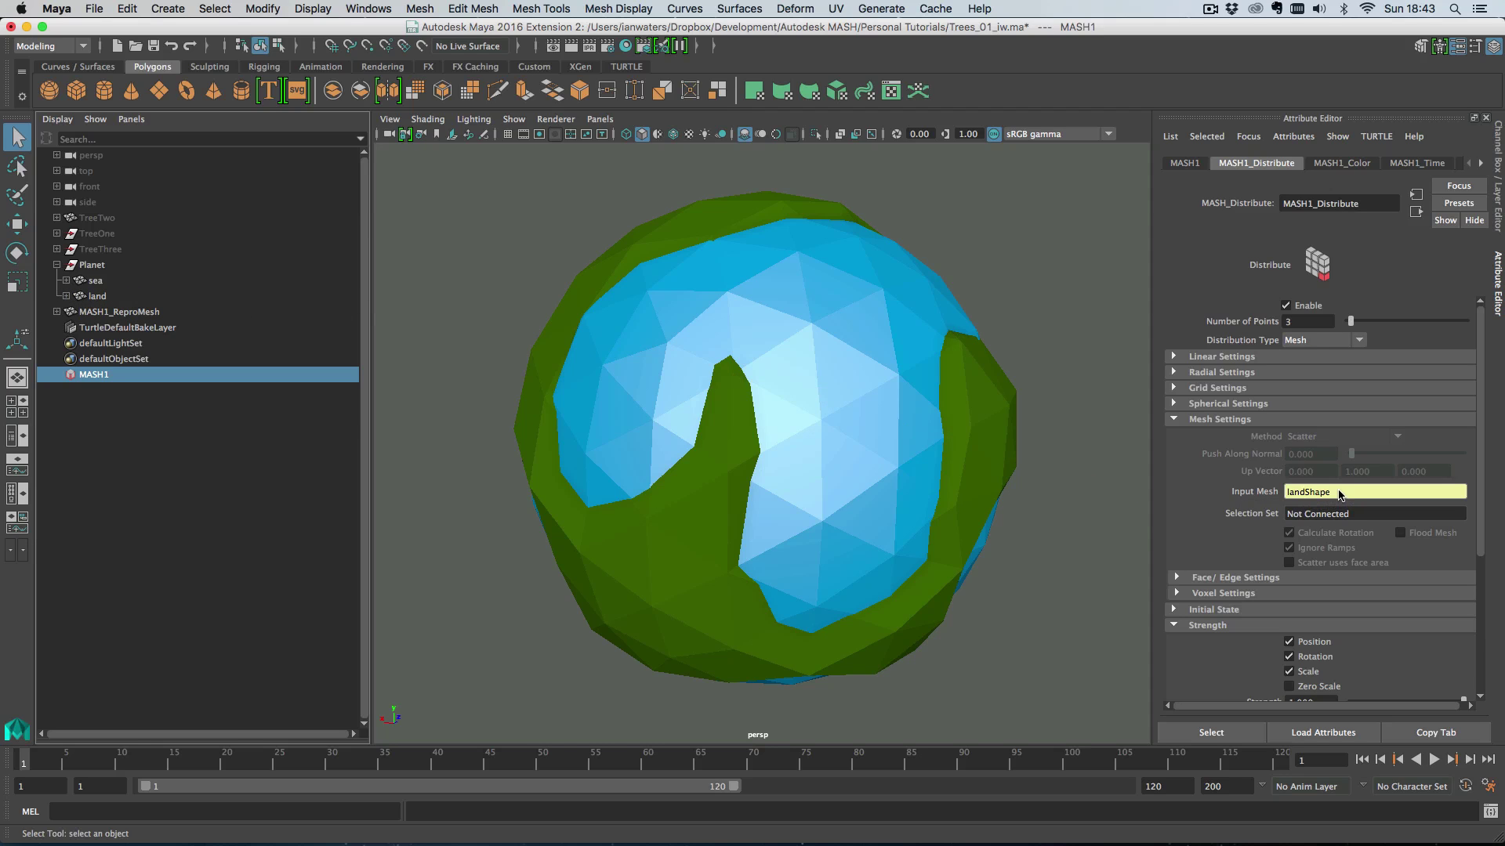
- Set the Distribute node's number of points to 100 and inspect the trees around the planet
left_click_drag(987, 375, 884, 376, "alt")
left_click_drag(1351, 322, 1480, 320)
left_click_drag(886, 430, 1019, 462, "alt")
scroll(826, 400, "down", 5)
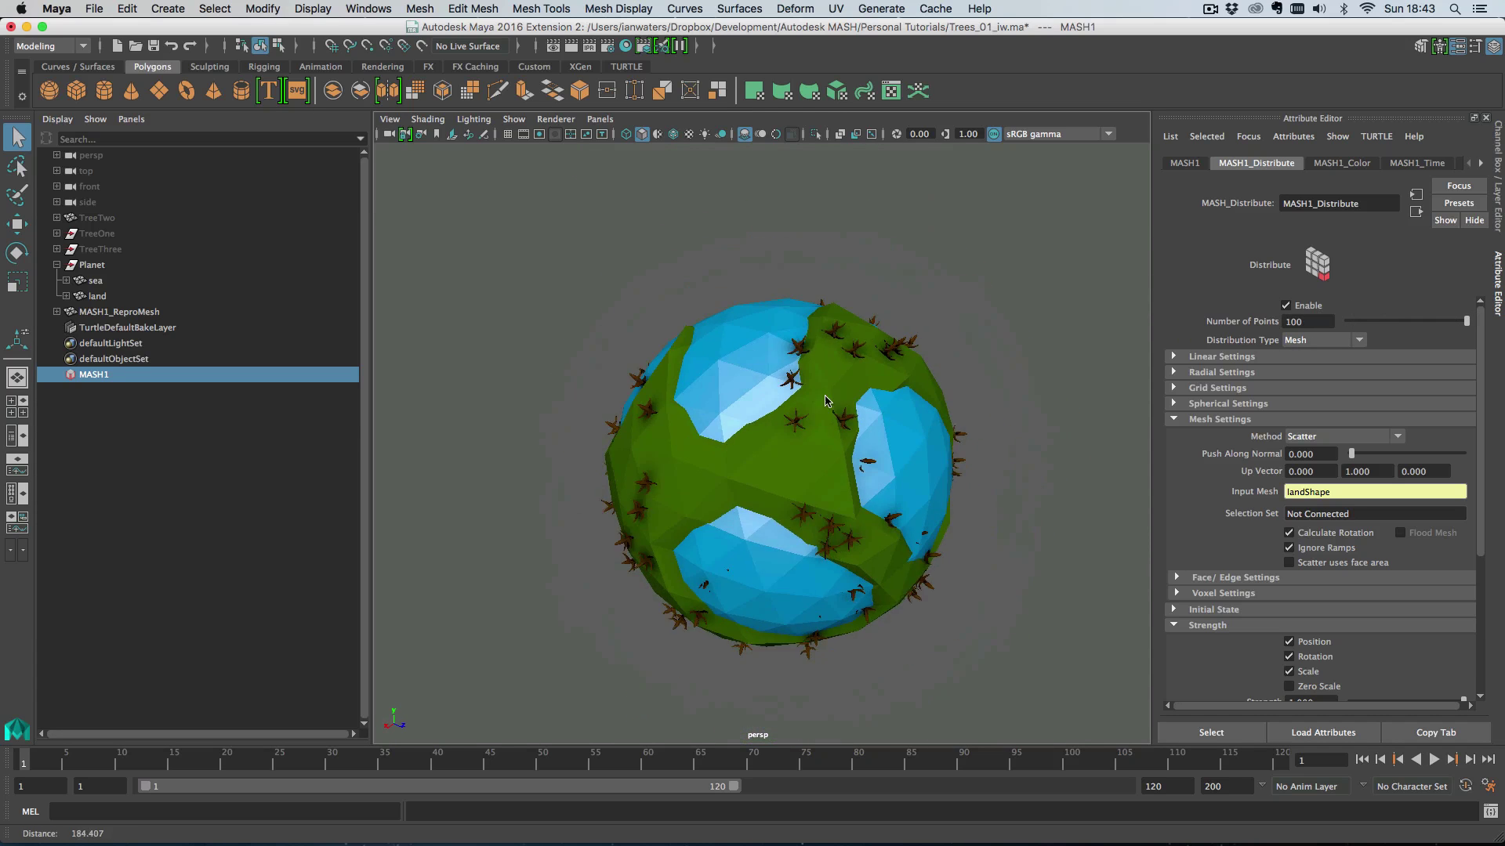
left_click_drag(825, 400, 901, 437, "alt")
- Try the Vertex, Random Vertex and Face Centre methods for distributing the trees over the land mesh
left_click(1355, 444)
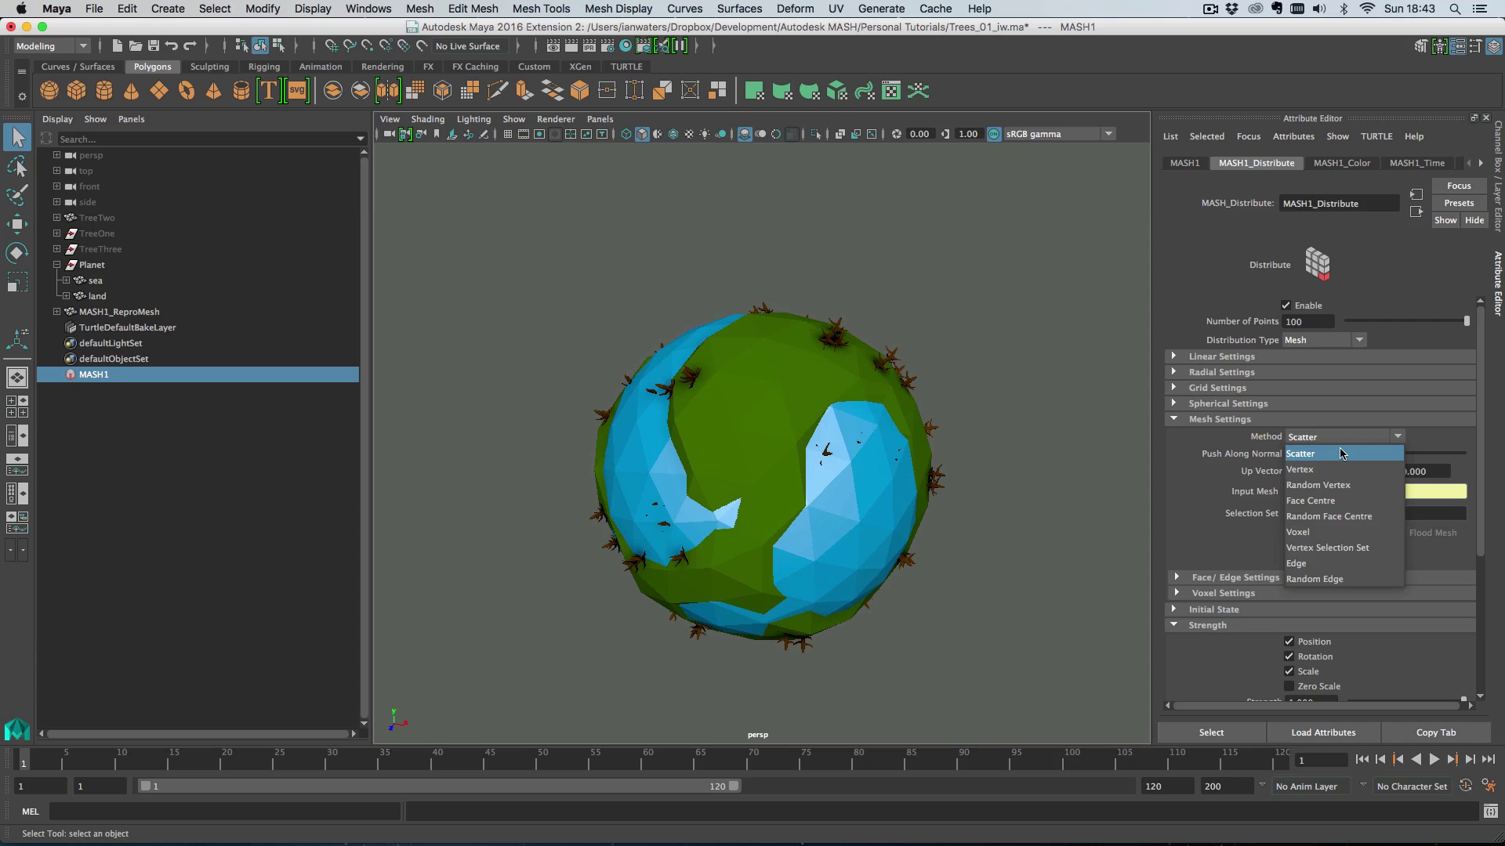
left_click(1343, 469)
left_click(1307, 433)
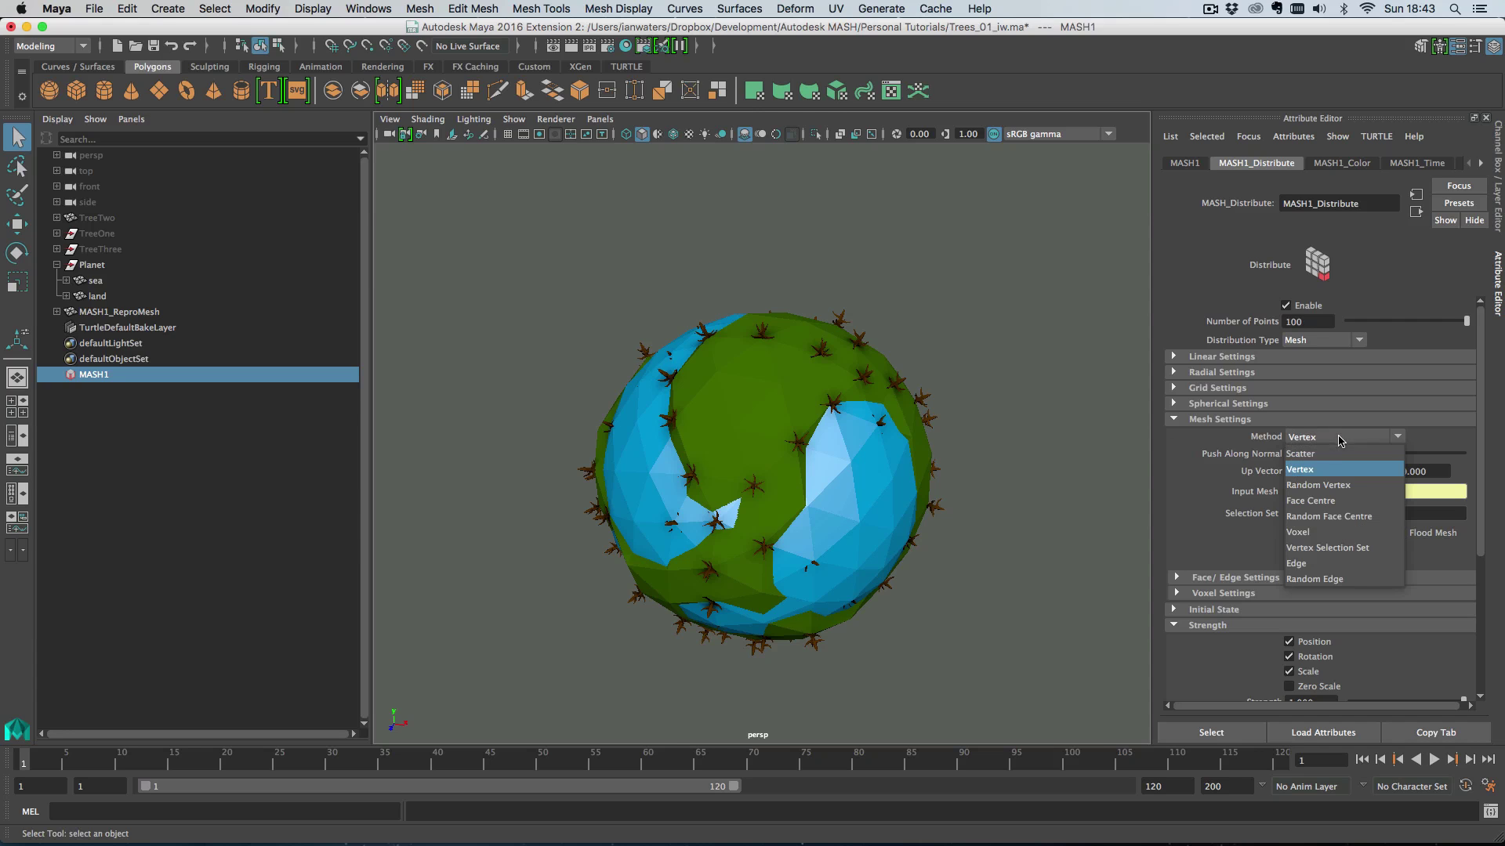
left_click(1332, 479)
left_click(1349, 443)
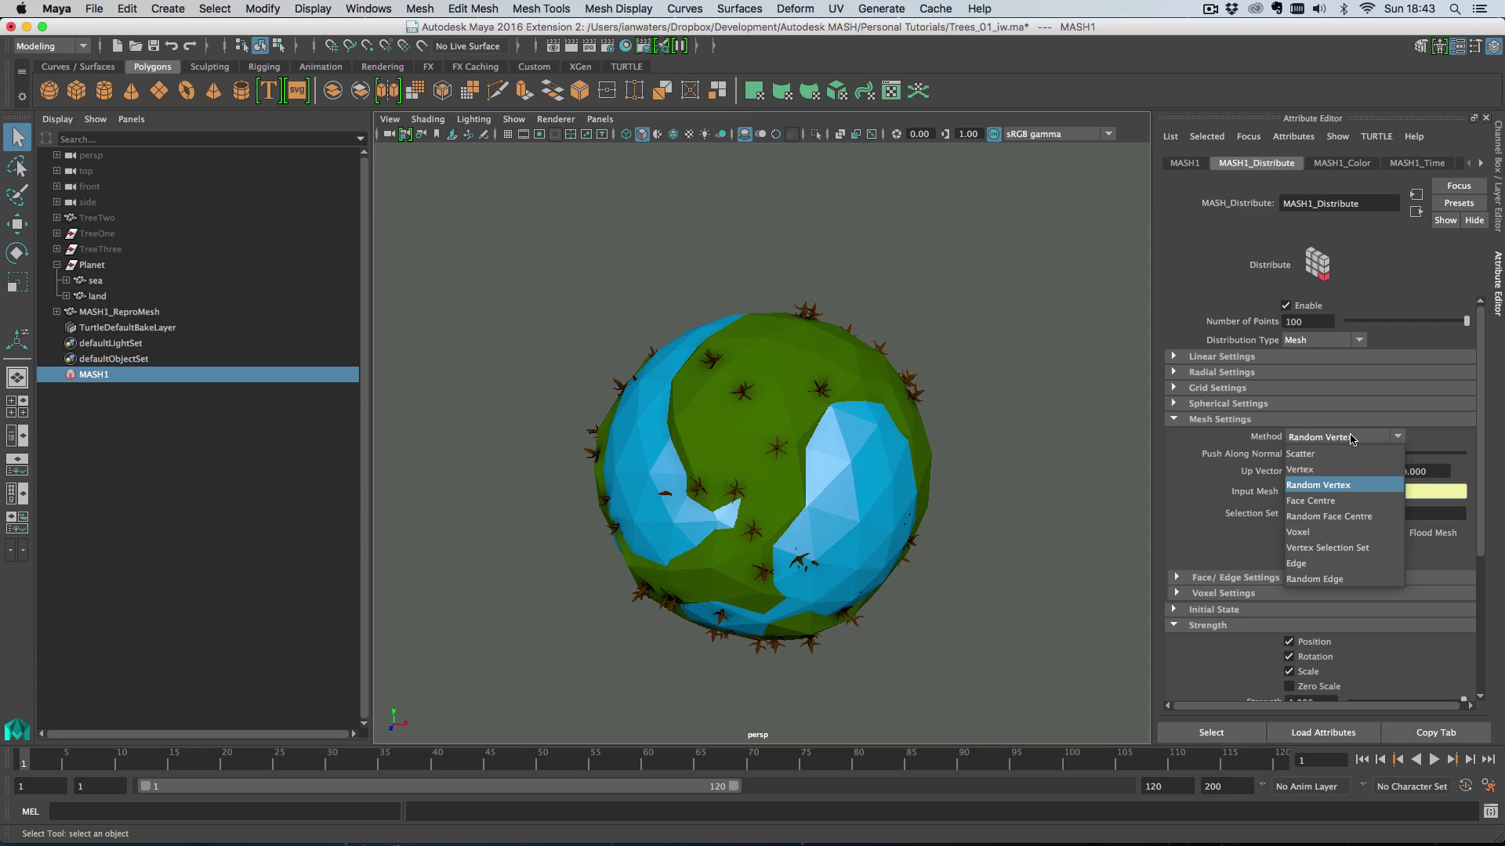
left_click(1347, 501)
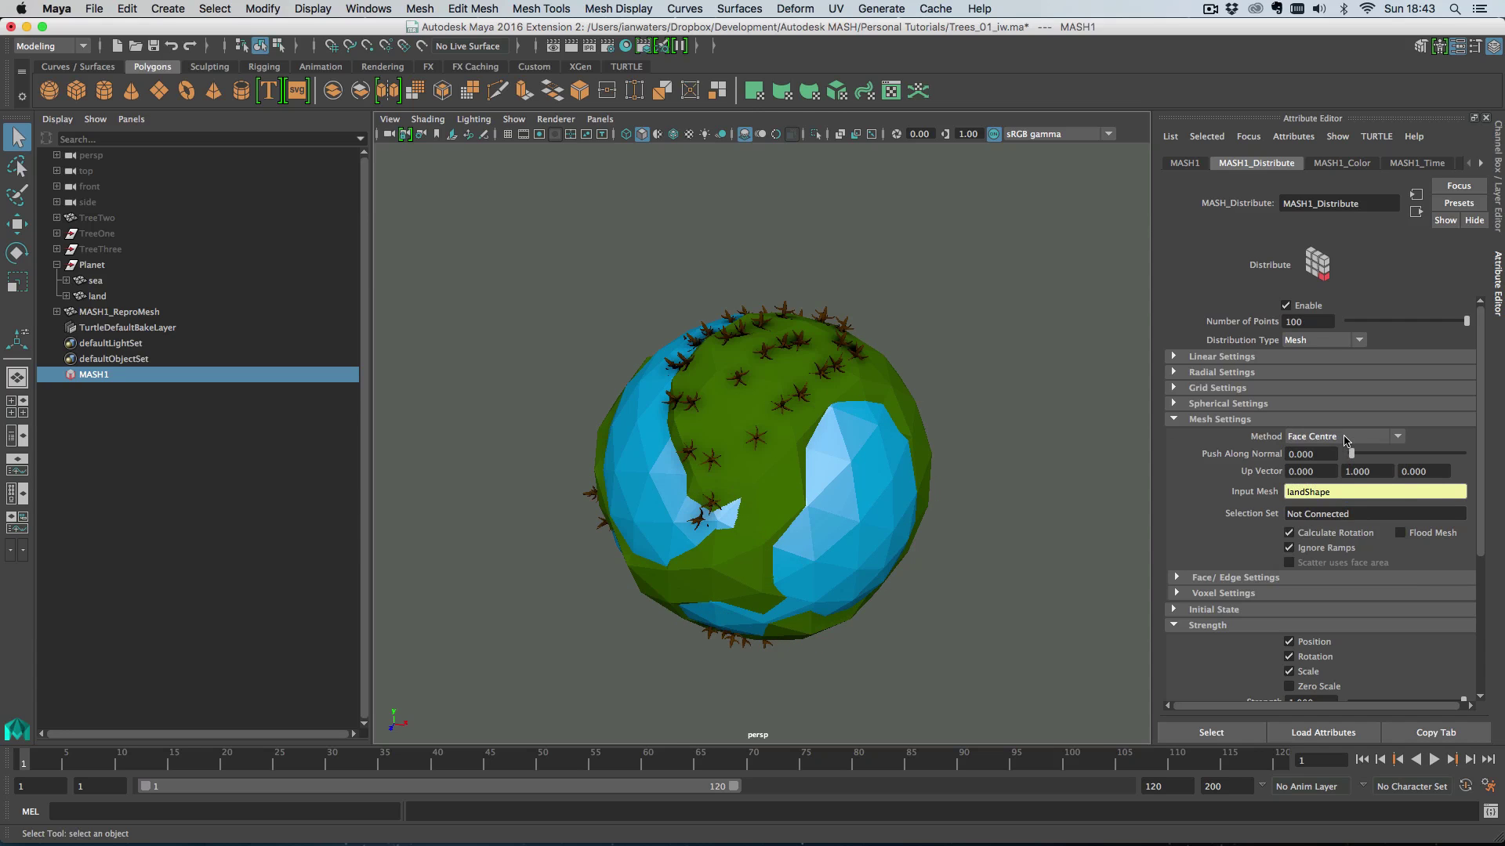
- Set the mesh distribution method to Random Face Centre
left_click(1344, 441)
left_click(1340, 518)
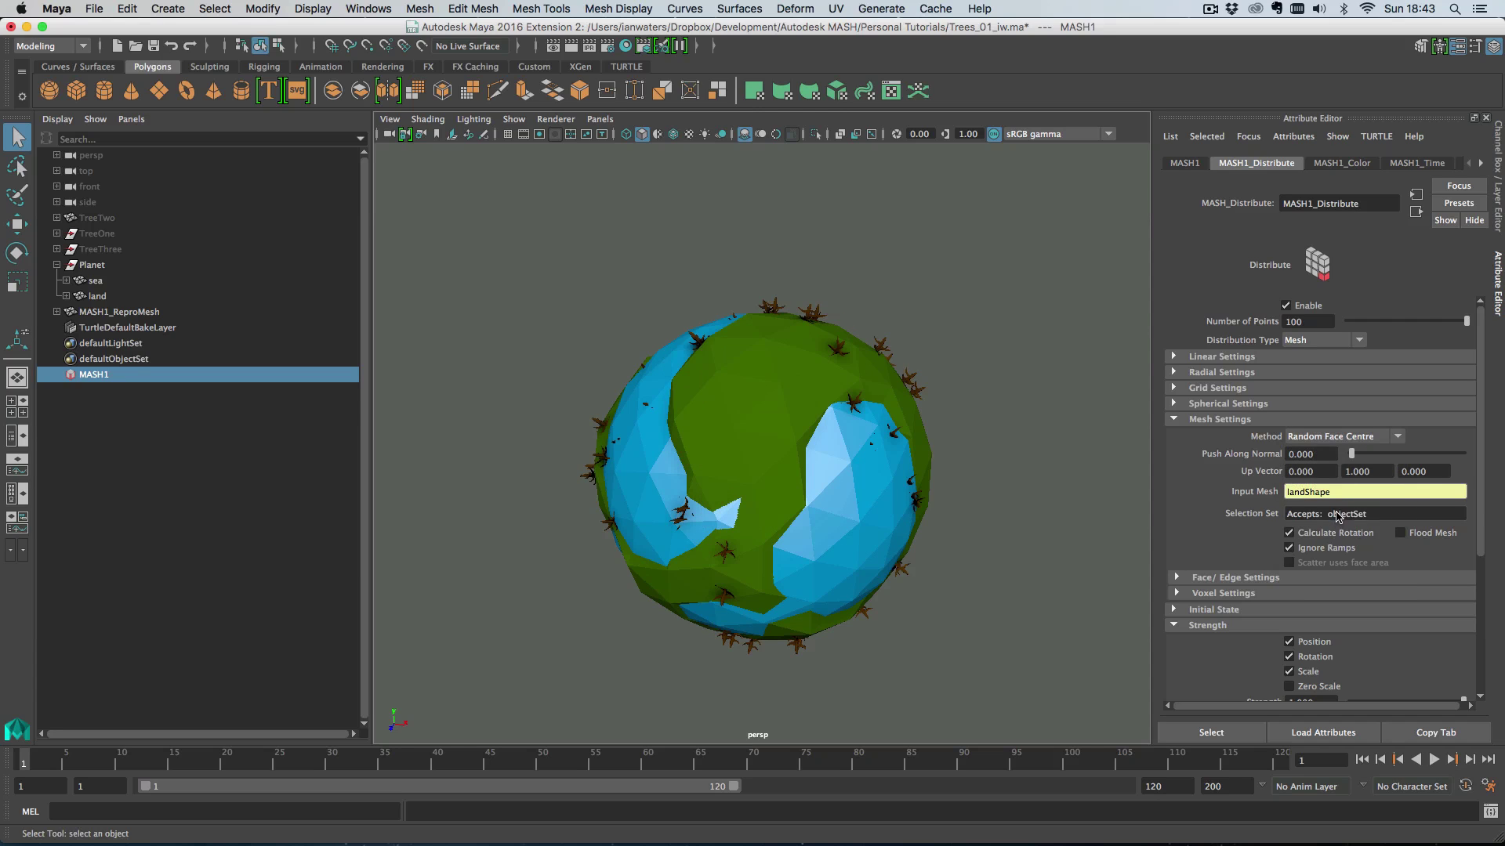
left_click(1345, 438)
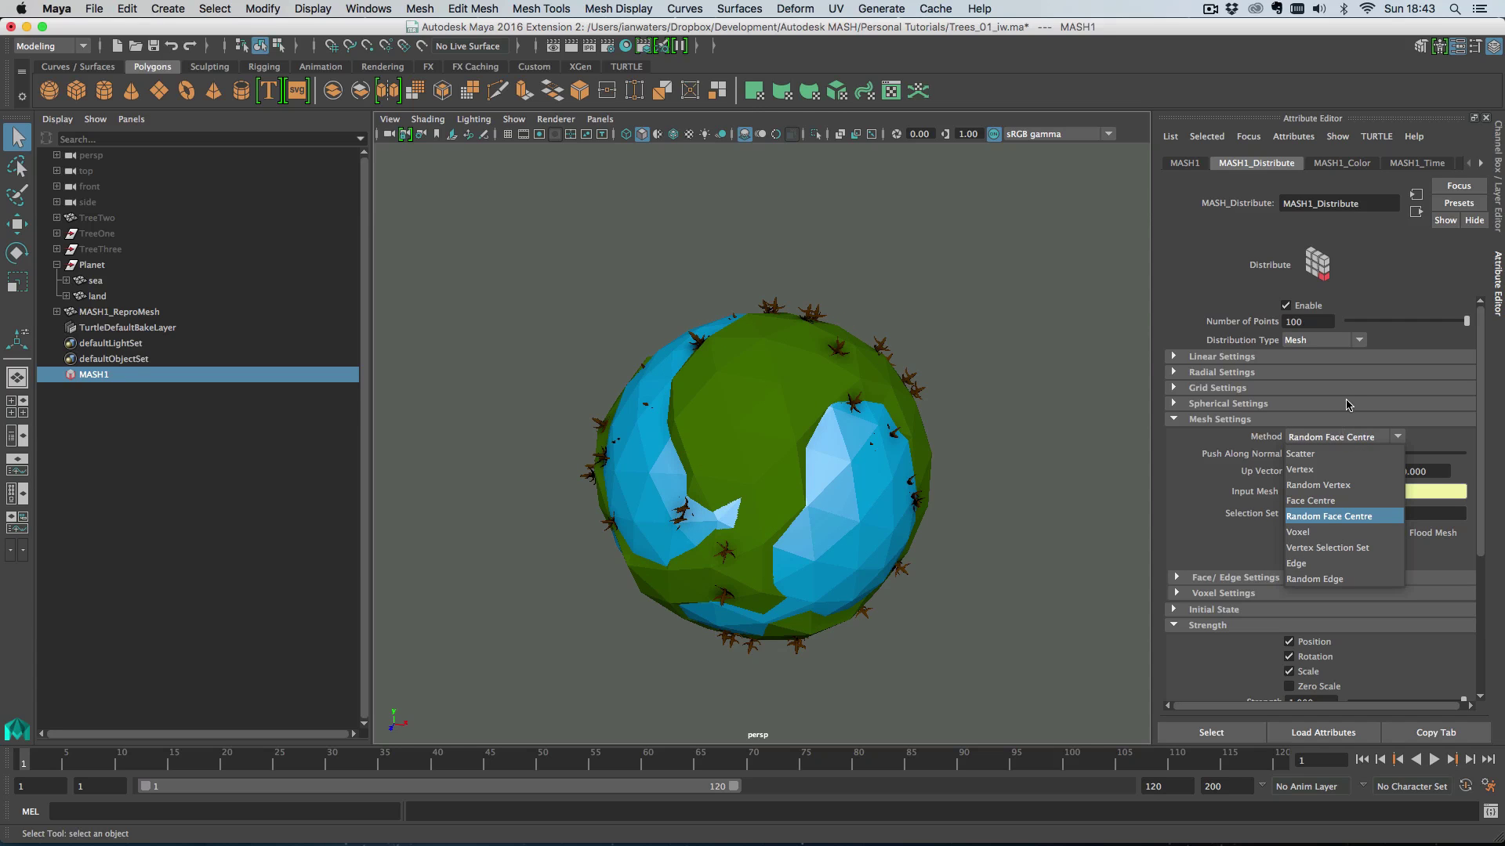
left_click(1347, 405)
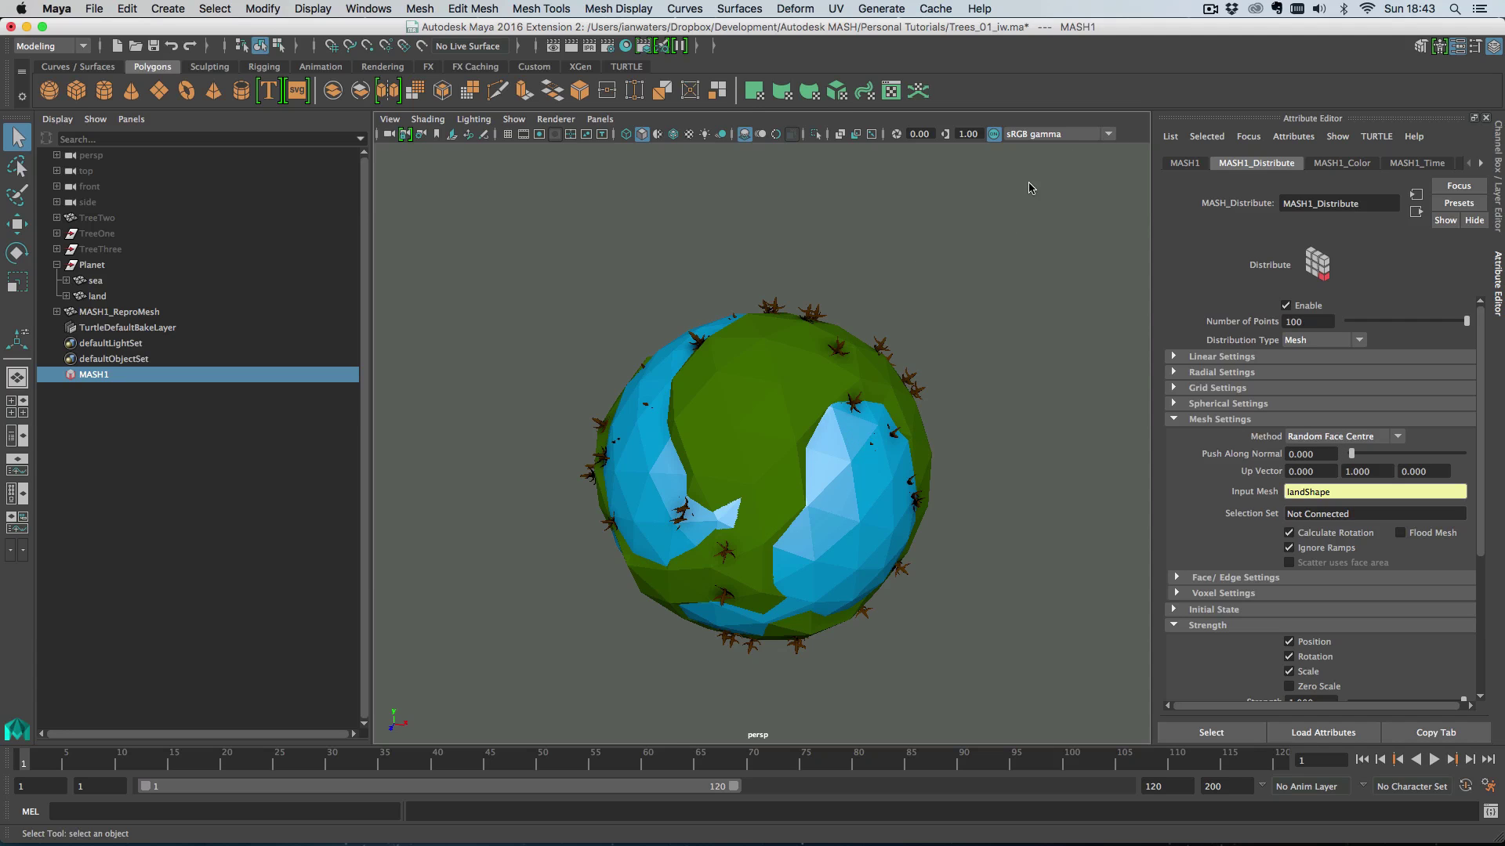
- Add an ID node to the MASH1 network so that all three tree models are used
left_click_drag(1030, 188, 896, 449, "alt")
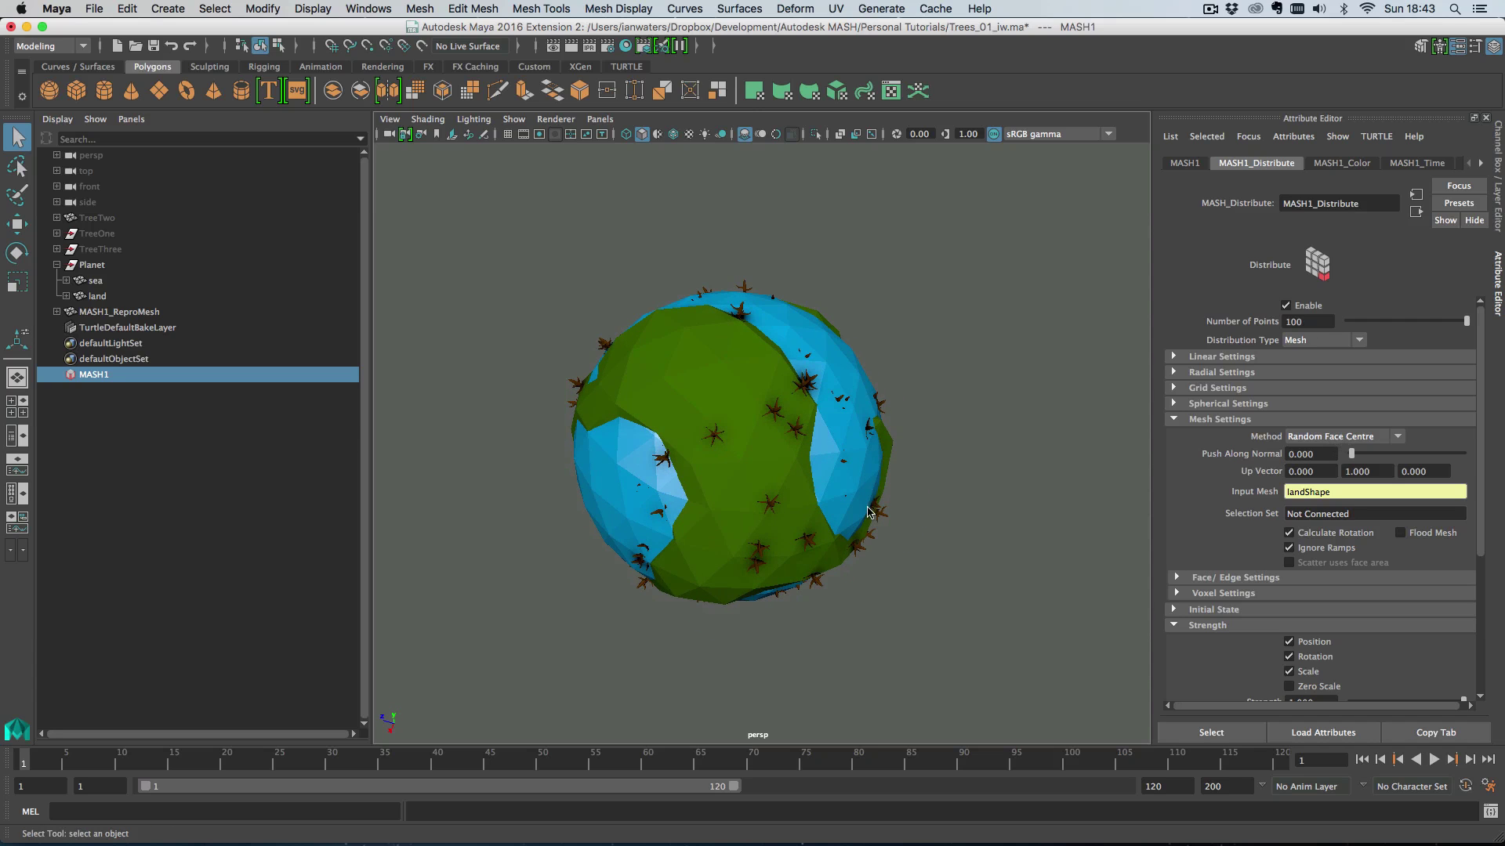
left_click_drag(867, 511, 792, 435, "alt")
left_click_drag(850, 313, 854, 338, "alt")
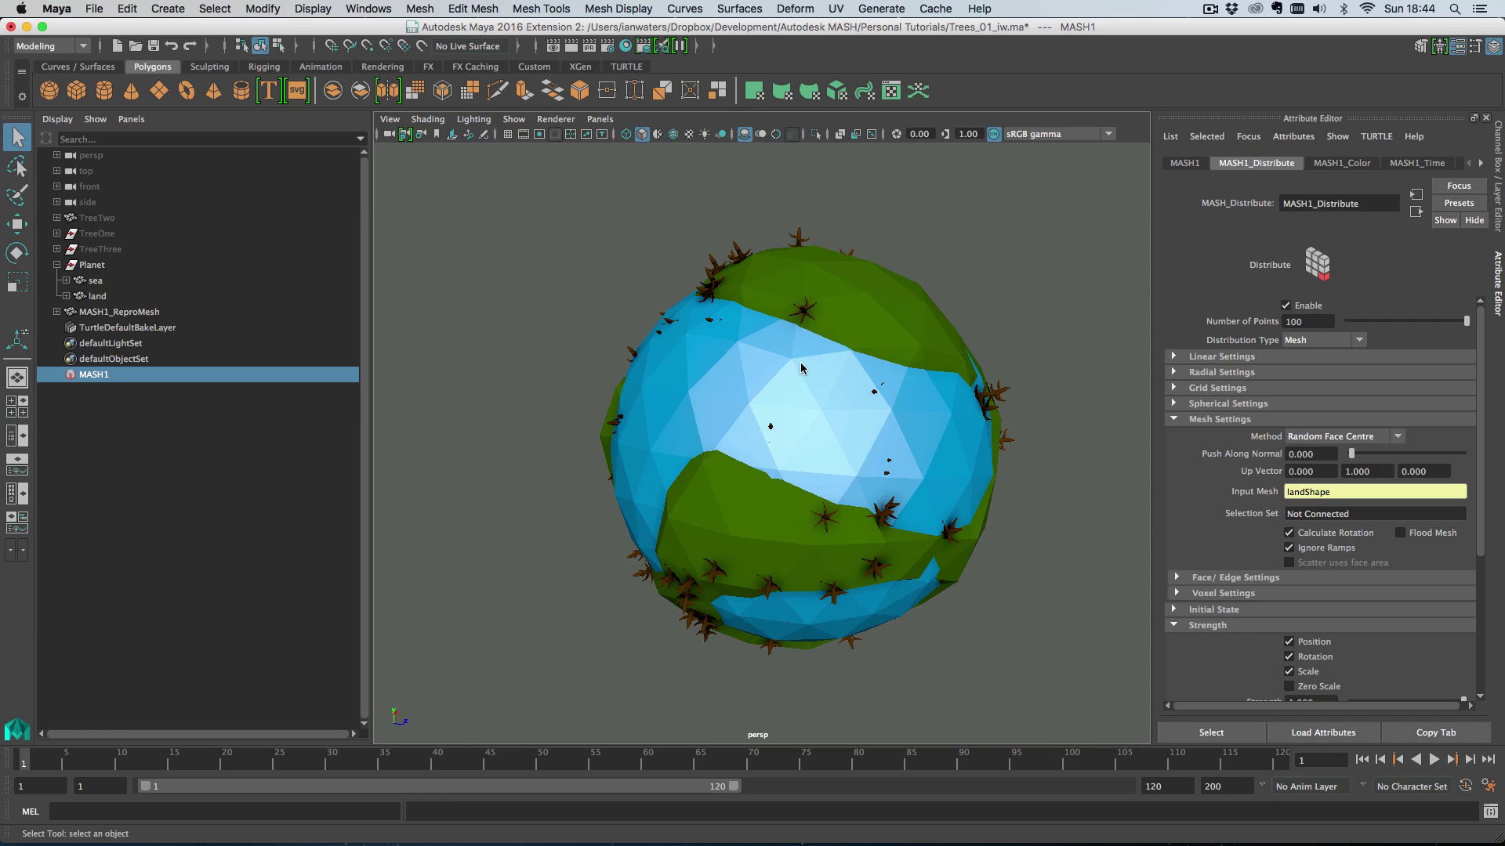
left_click_drag(703, 365, 781, 359, "alt")
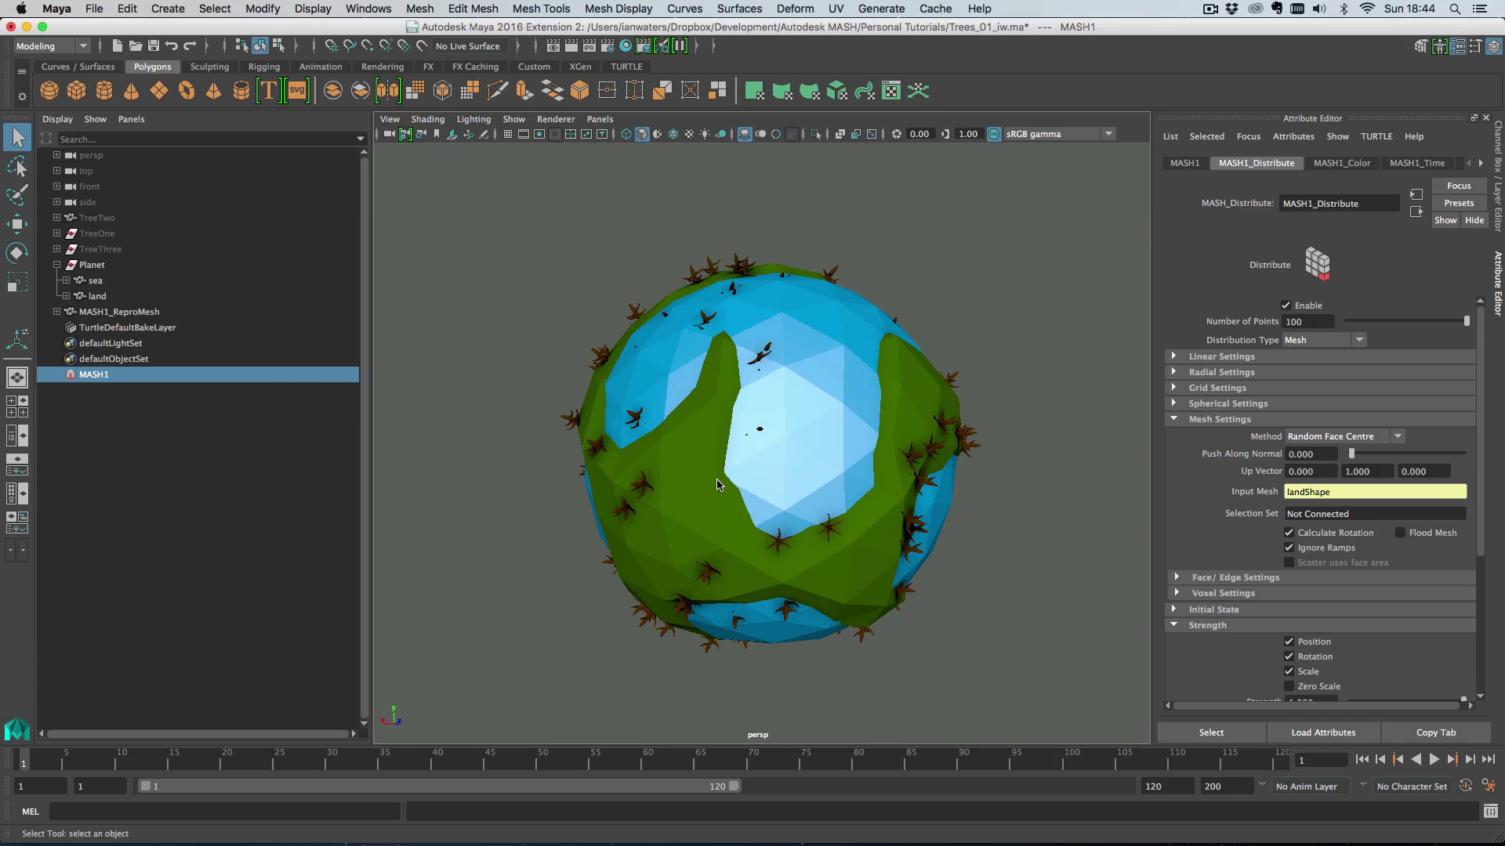
left_click(111, 372)
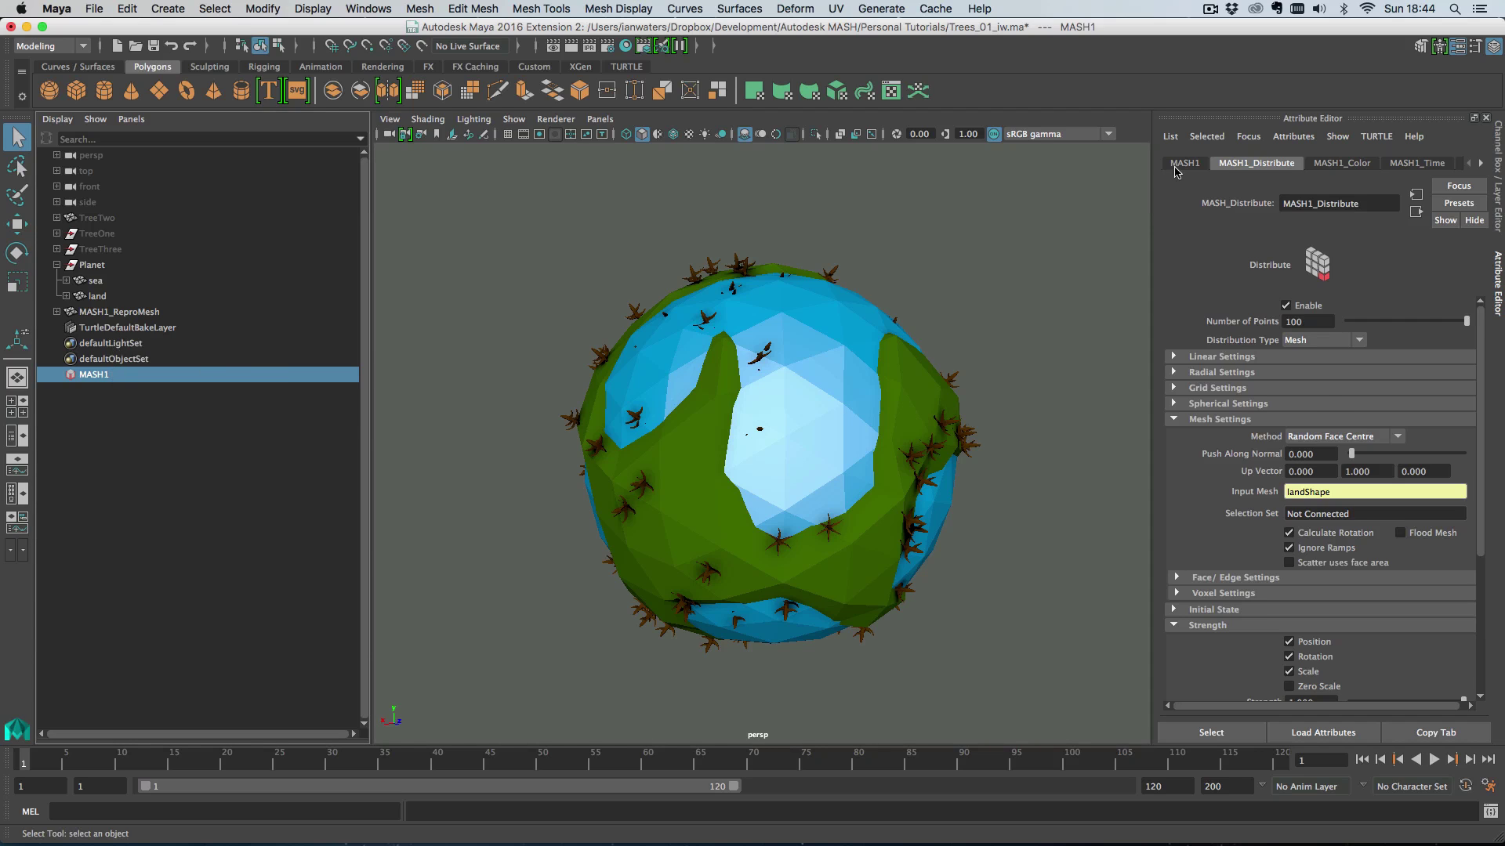
left_click(1184, 163)
left_click(1201, 414)
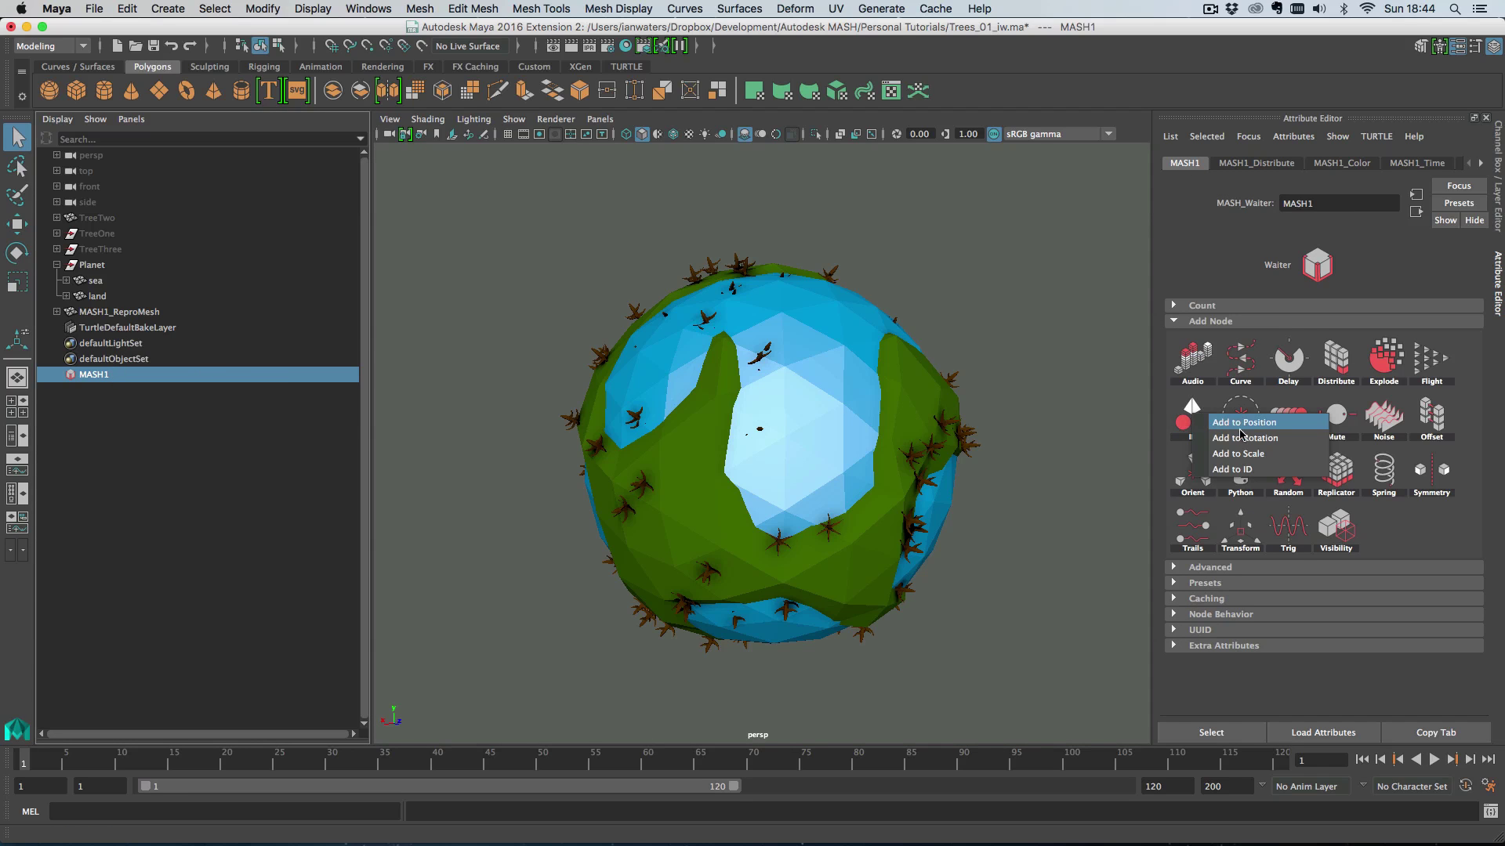
left_click(1235, 470)
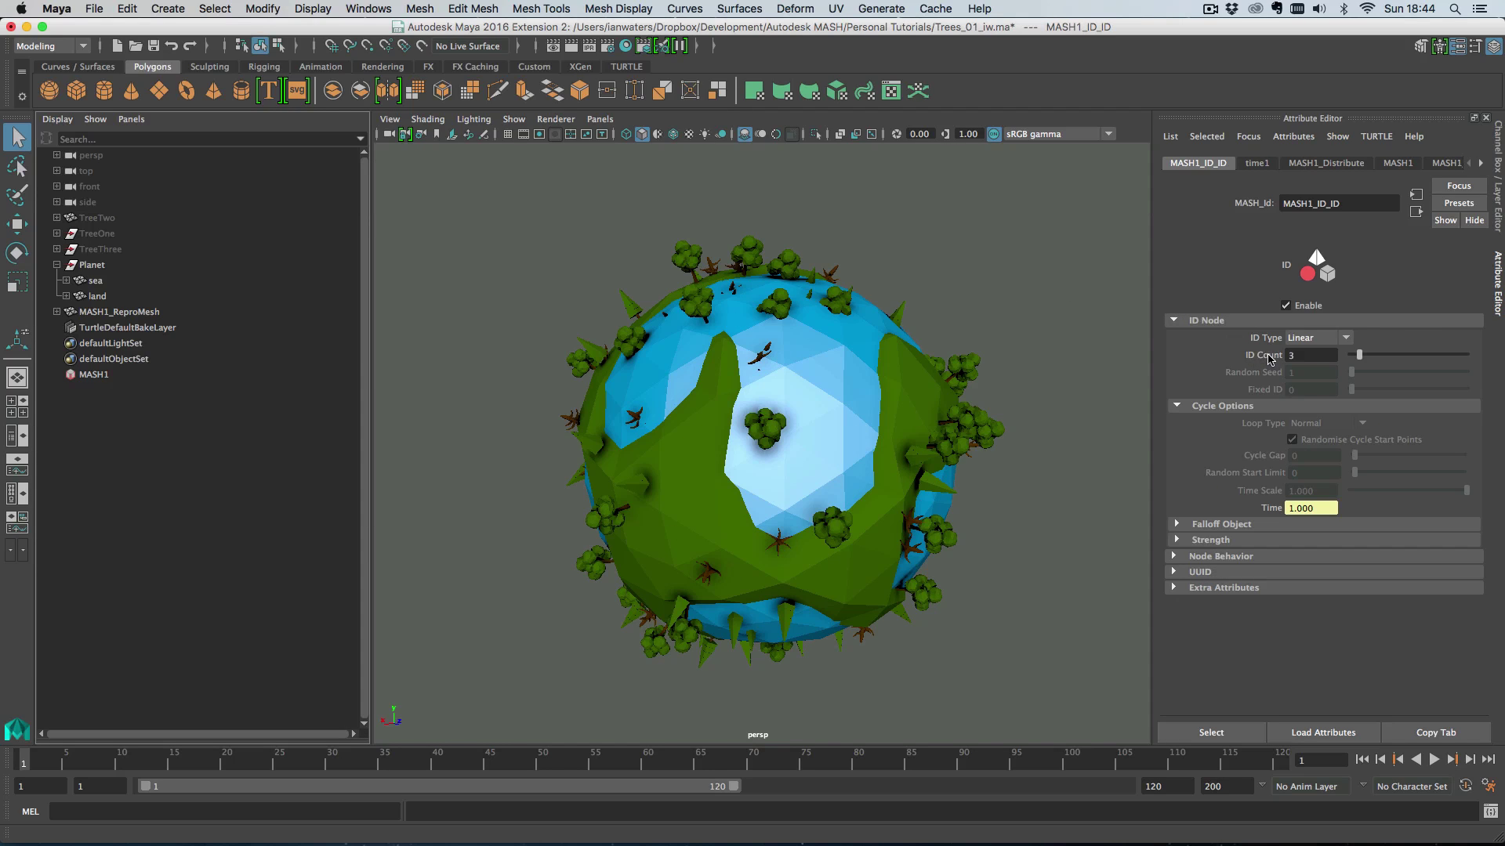
- Set the ID node's type to Random and its random seed to 28
double_click(1294, 359)
left_click(1305, 359)
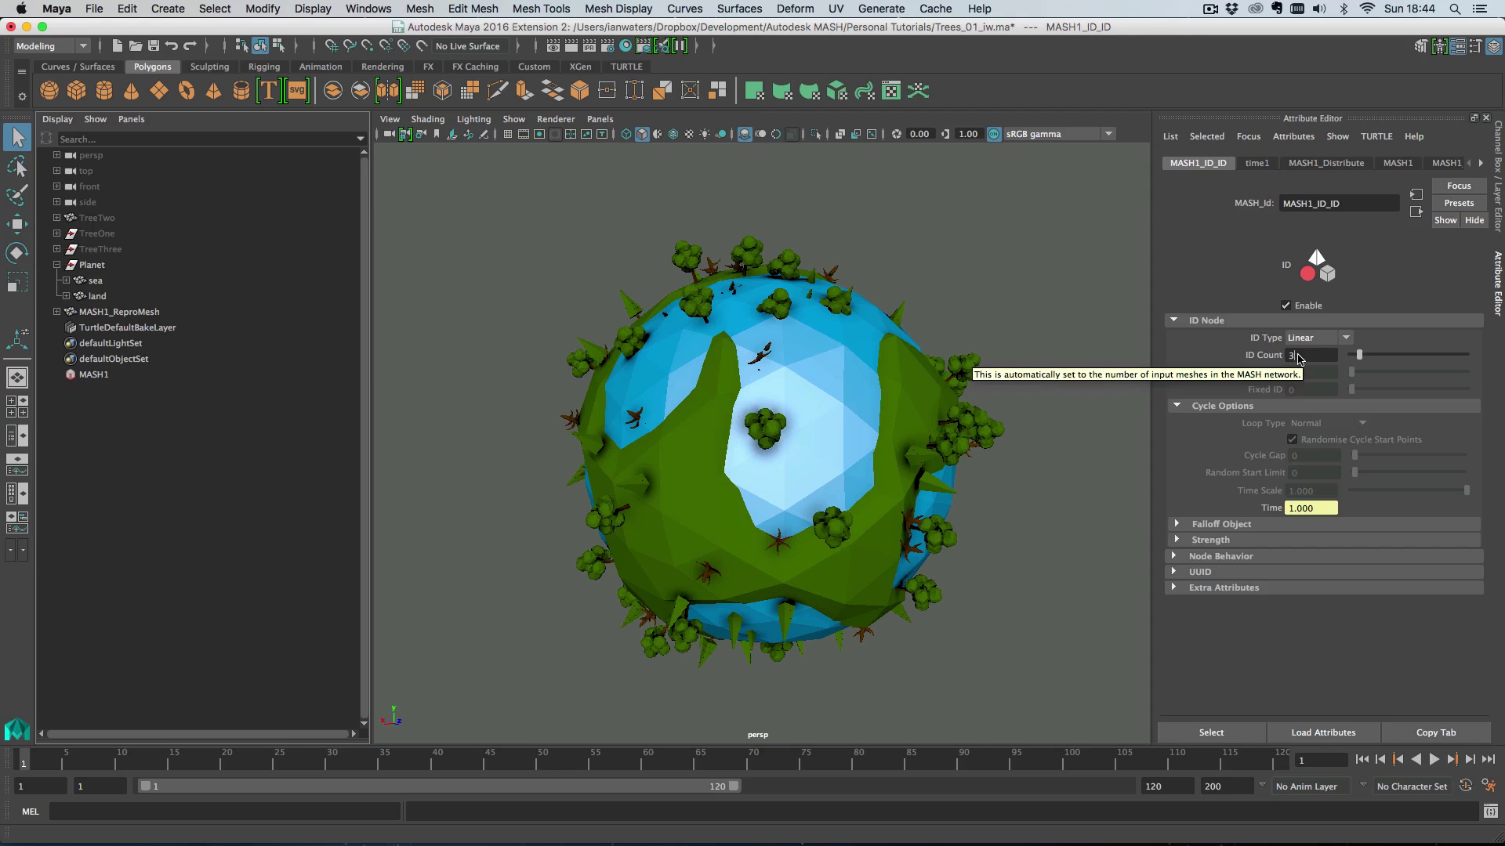
left_click_drag(1305, 359, 1279, 357)
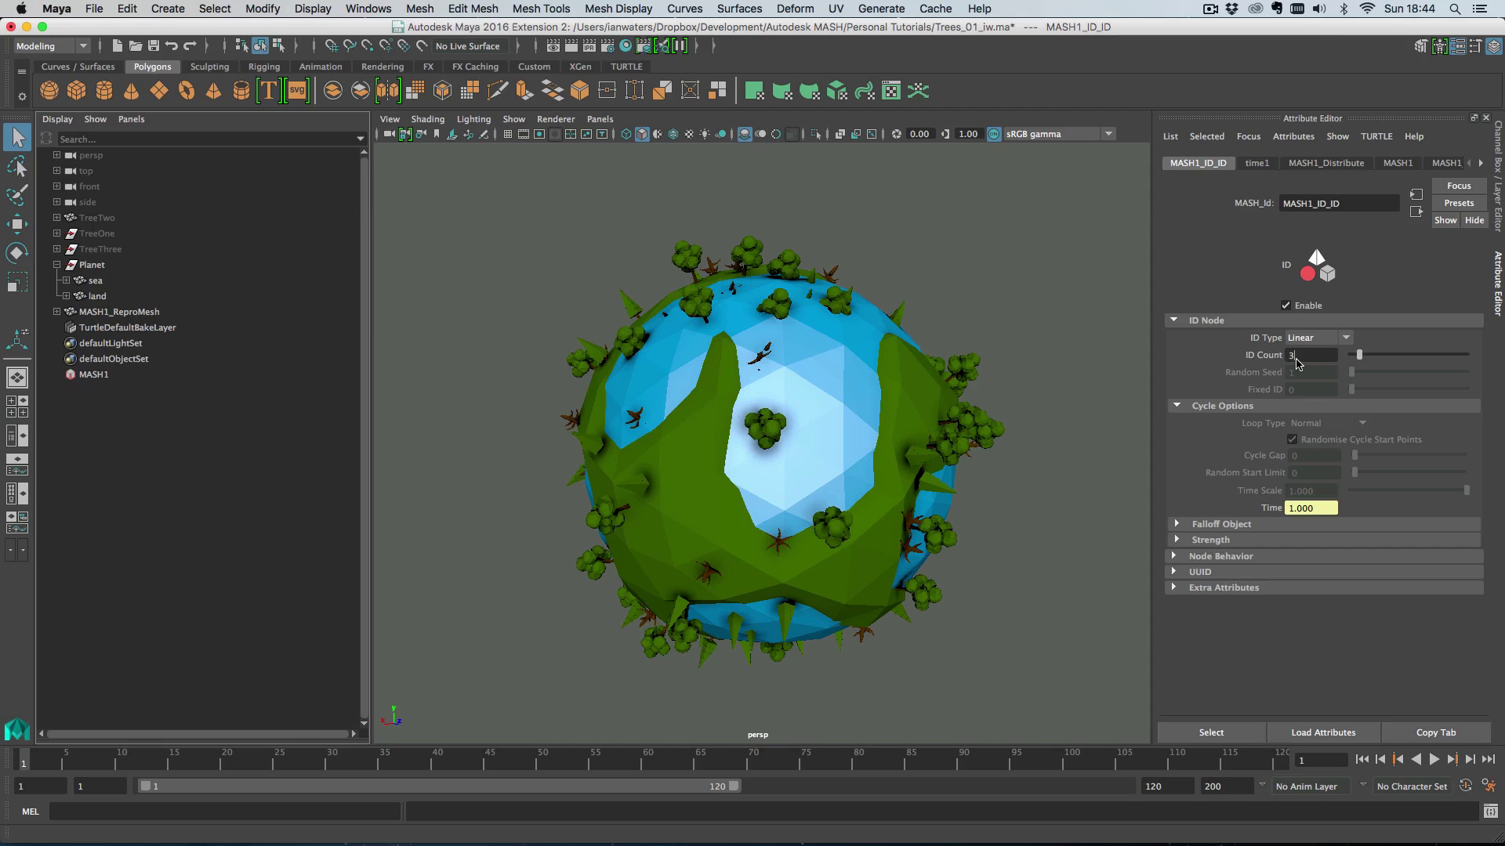
left_click(1310, 338)
left_click(1311, 369)
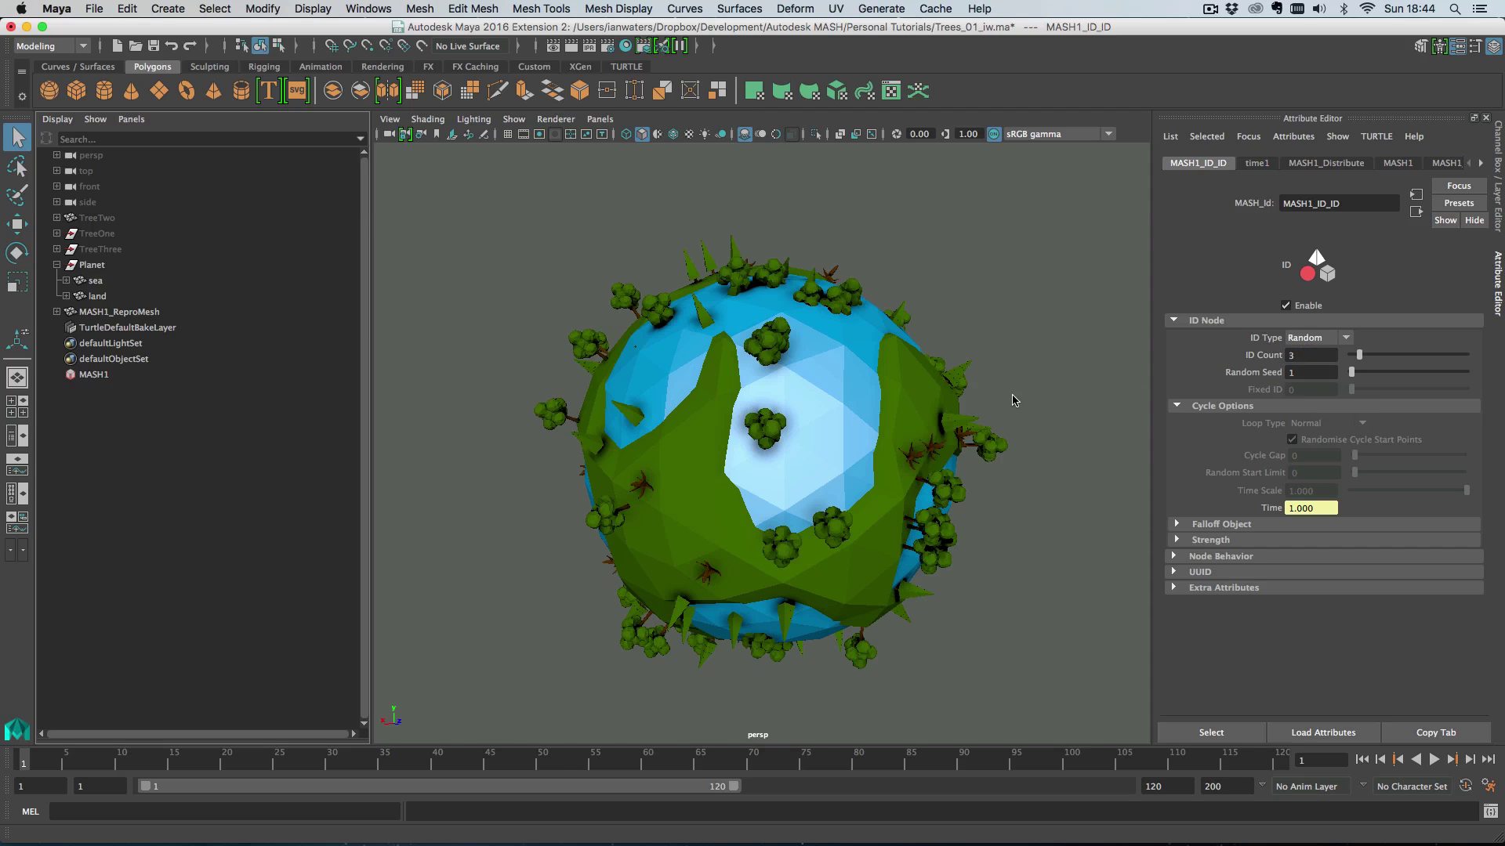
left_click_drag(1352, 373, 1379, 374)
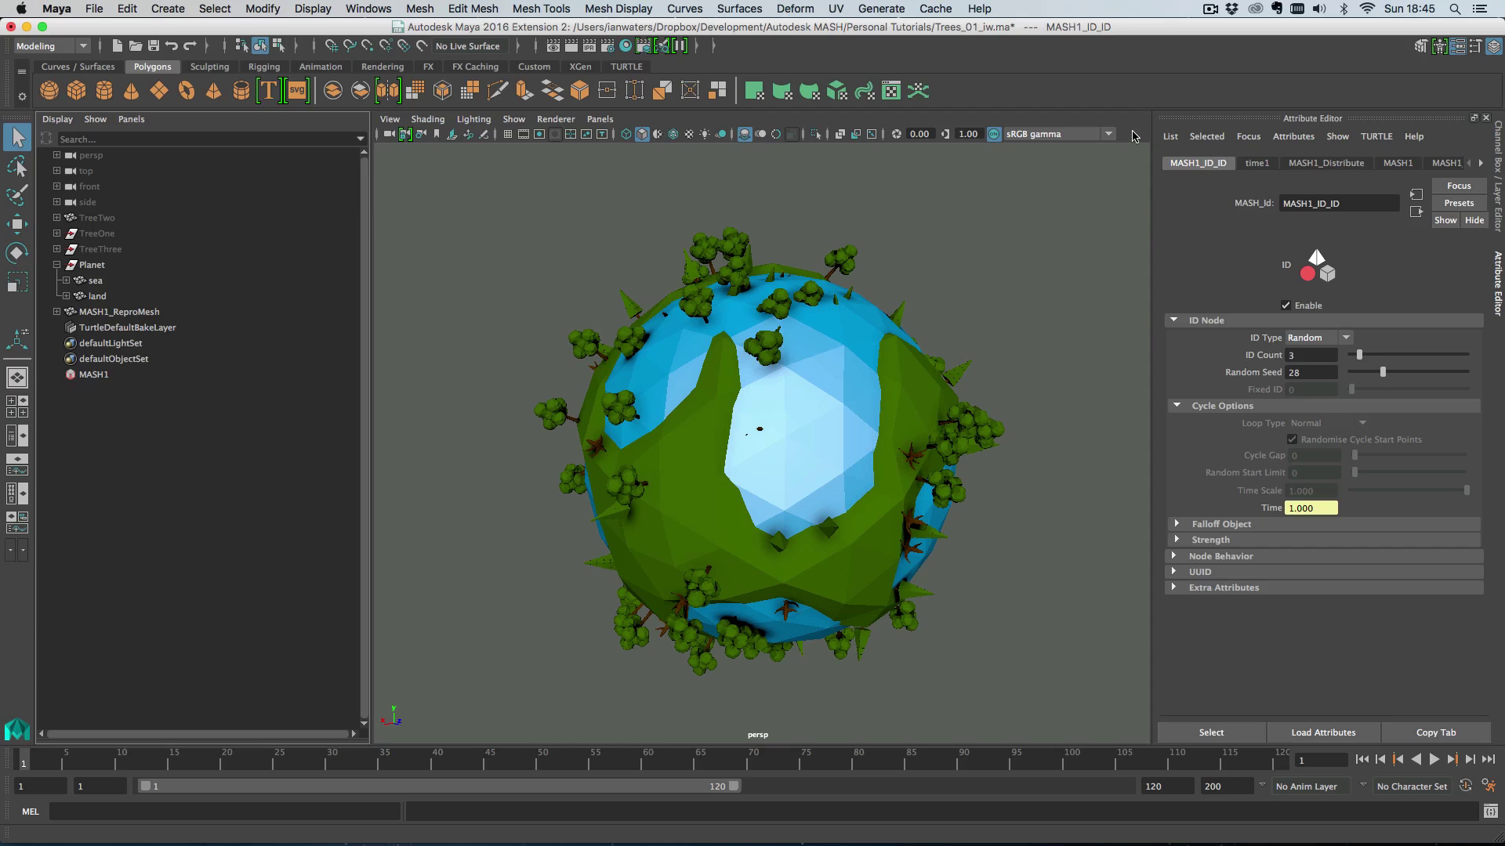
left_click_drag(994, 319, 689, 417, "alt")
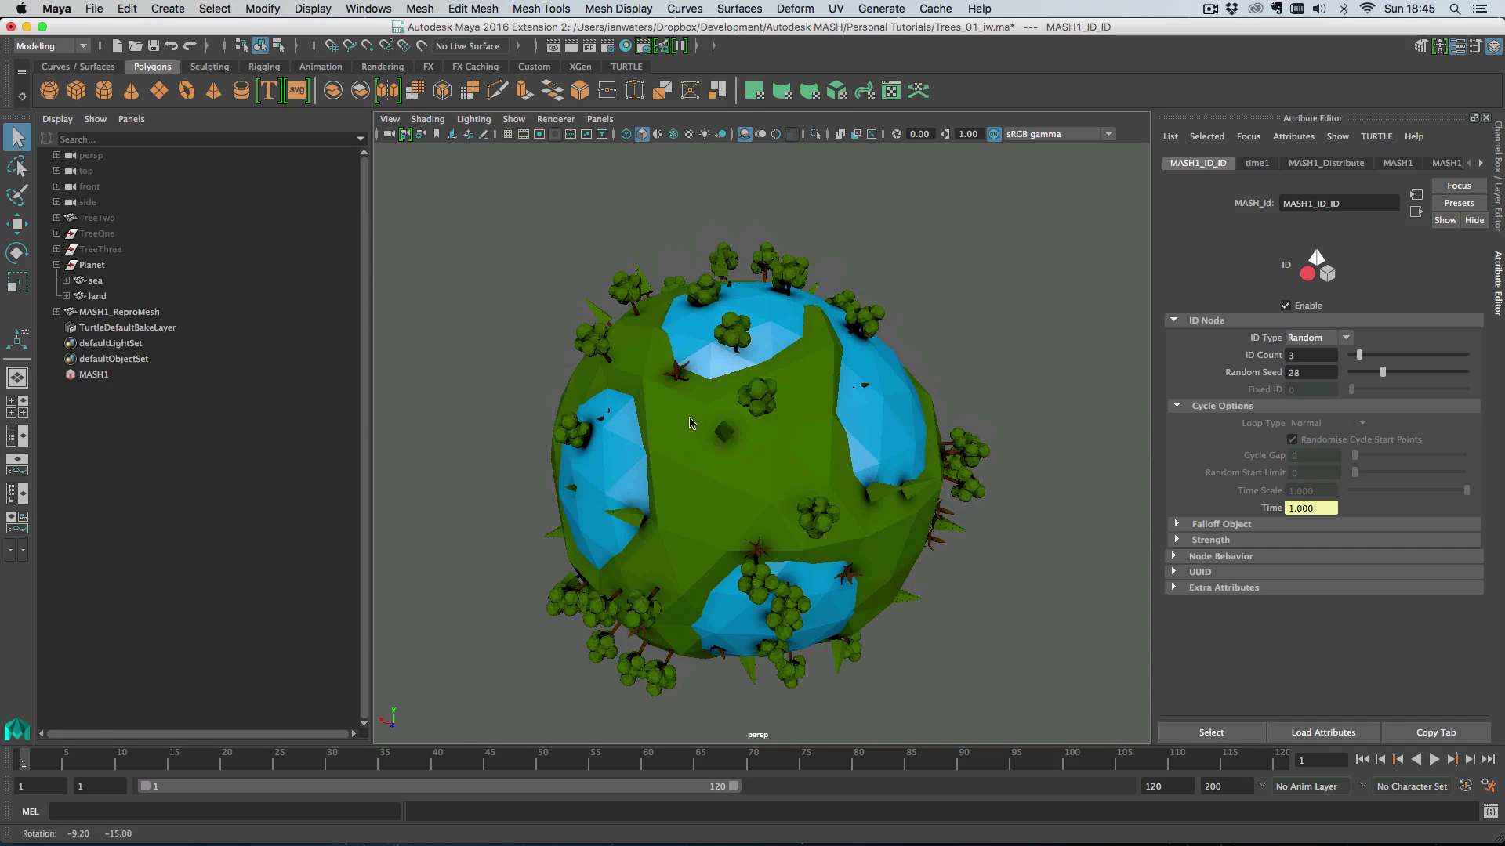
- Unhide TreeTwo and isolate it in the viewport
left_click(116, 219)
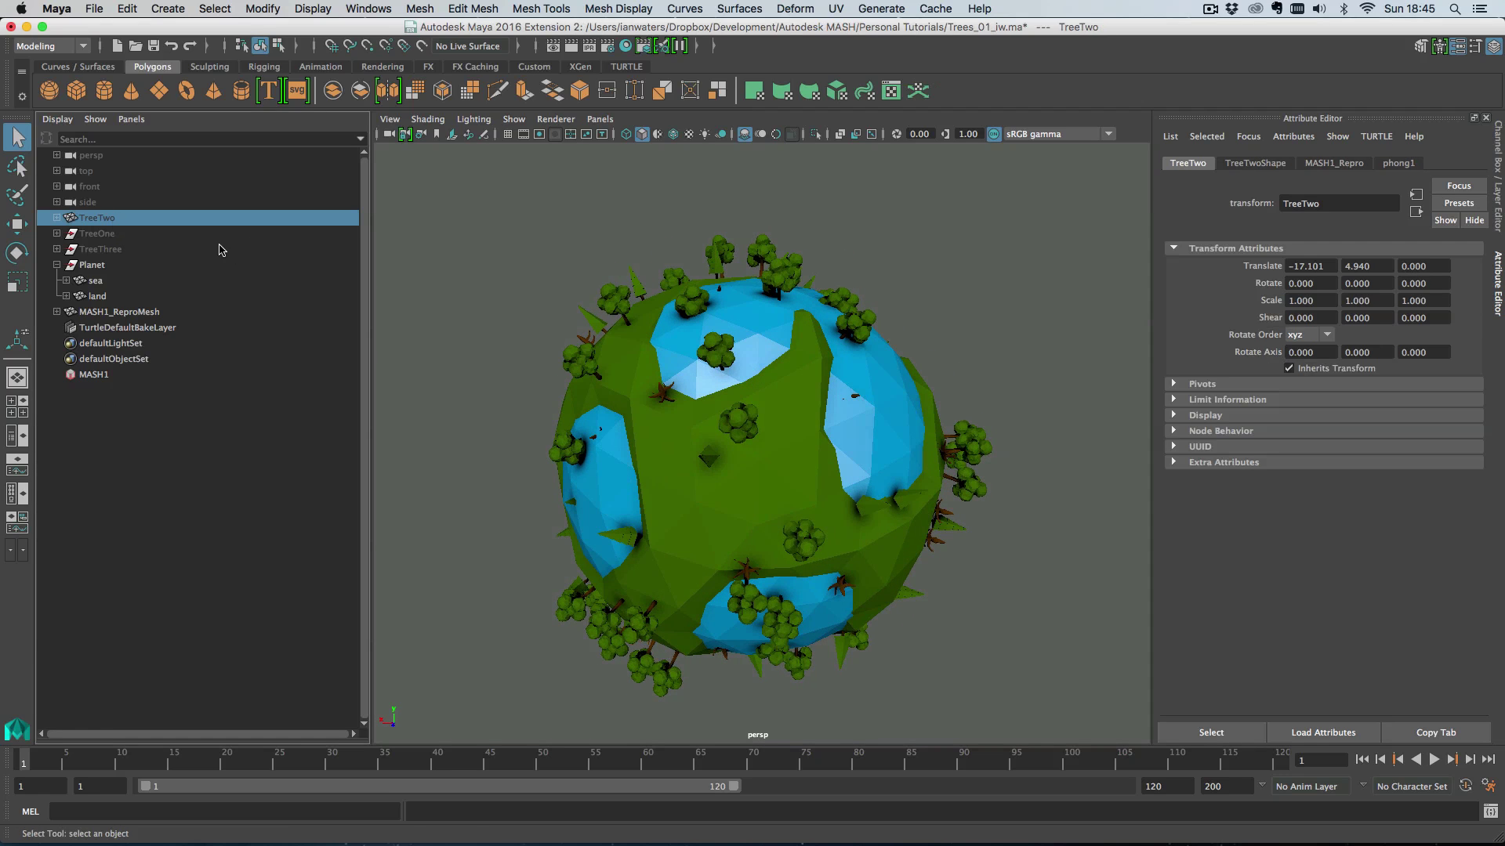
key("shift+h")
key("ctrl+1")
right_click_drag(835, 439, 941, 518, "alt")
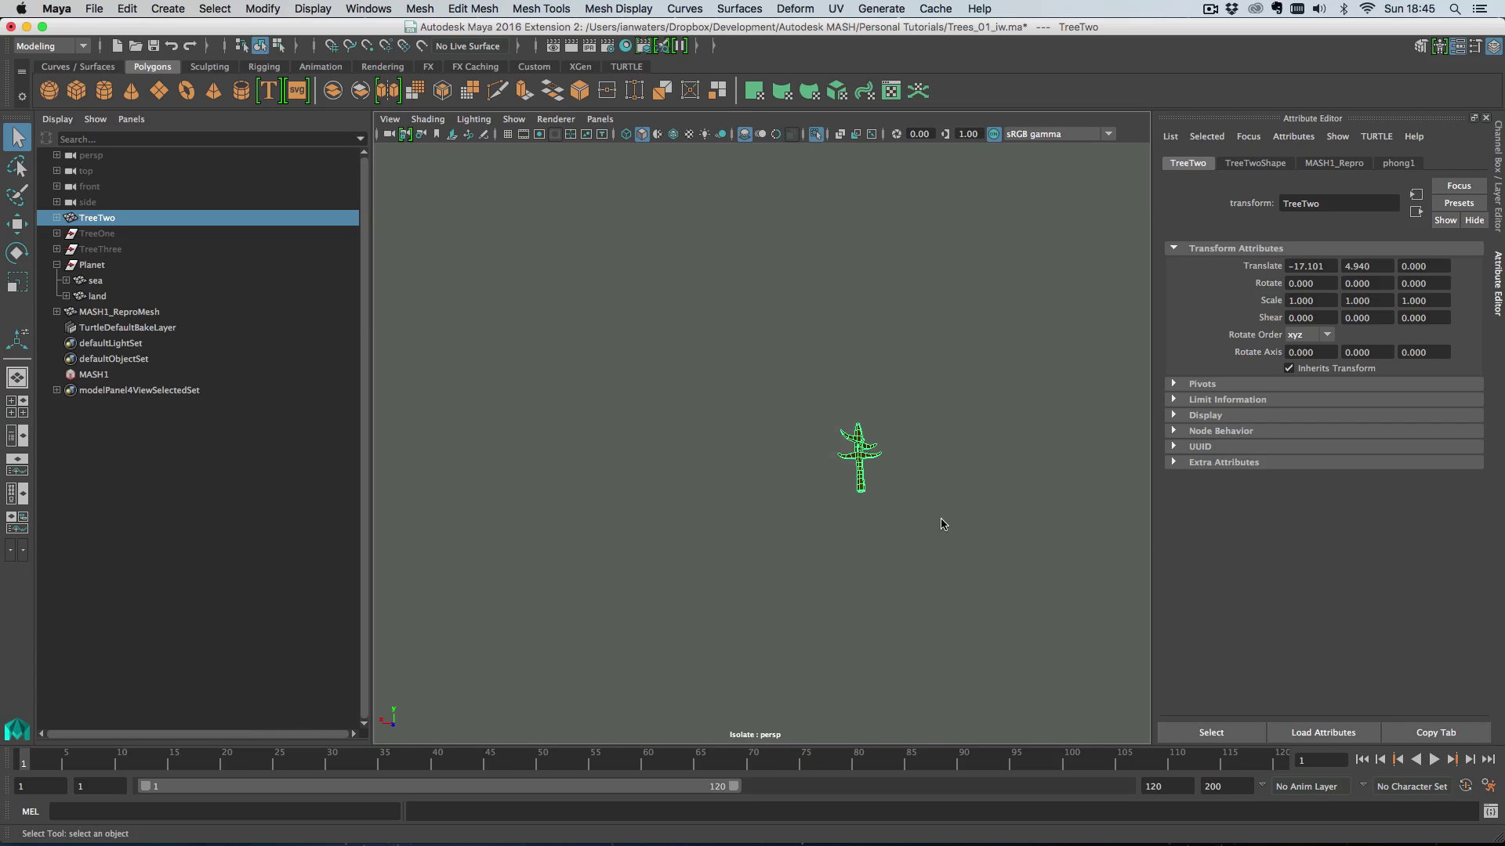
left_click_drag(899, 457, 918, 435, "alt")
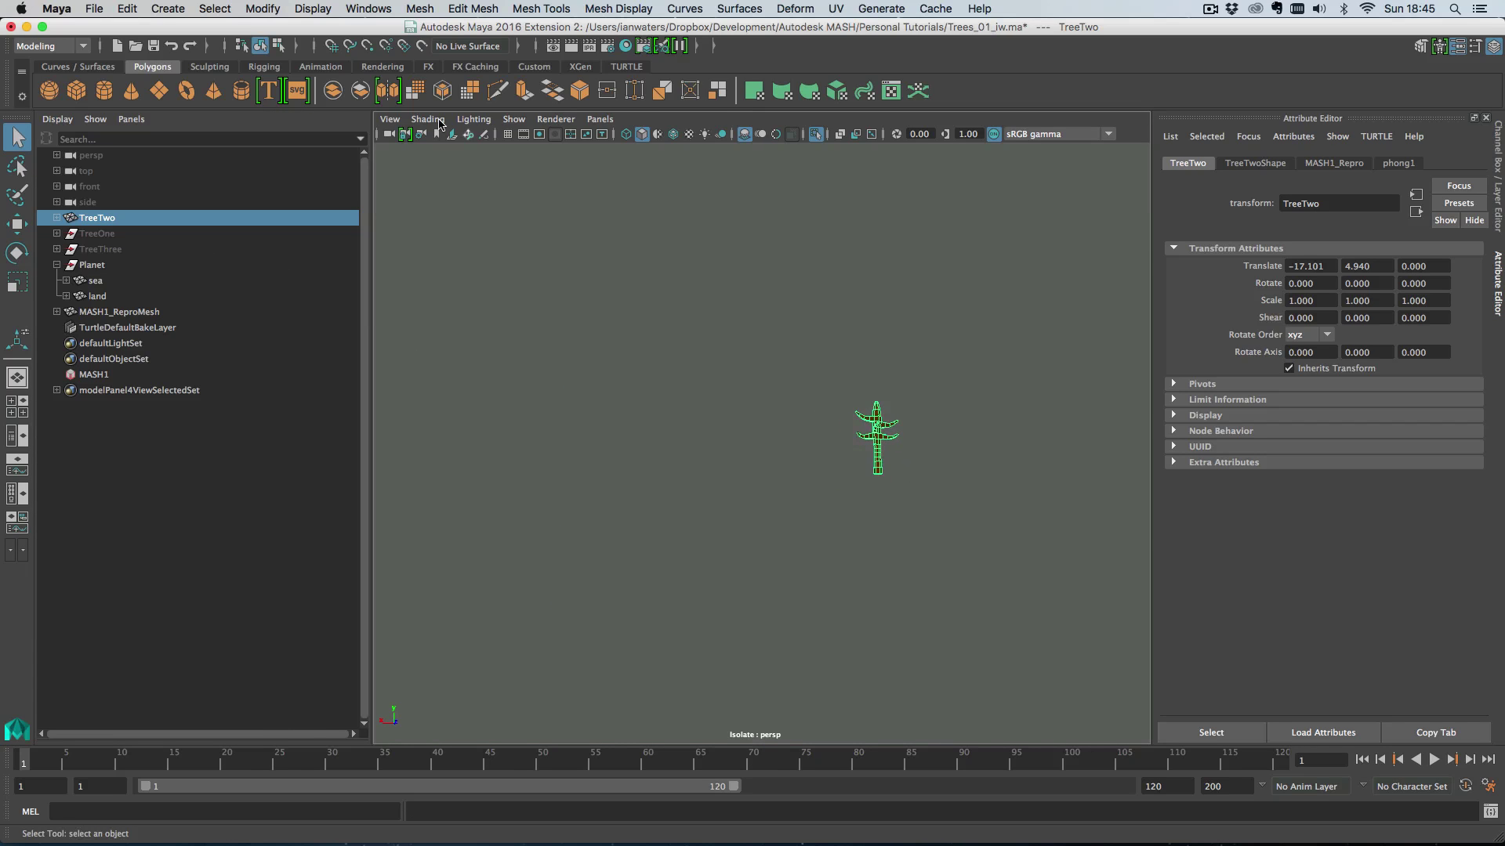
- Show the viewport grid and set TreeTwo's X translation to 0
left_click(508, 135)
left_click_drag(680, 354, 728, 413, "alt")
right_click_drag(736, 417, 876, 507, "alt")
left_click_drag(877, 507, 898, 500, "alt")
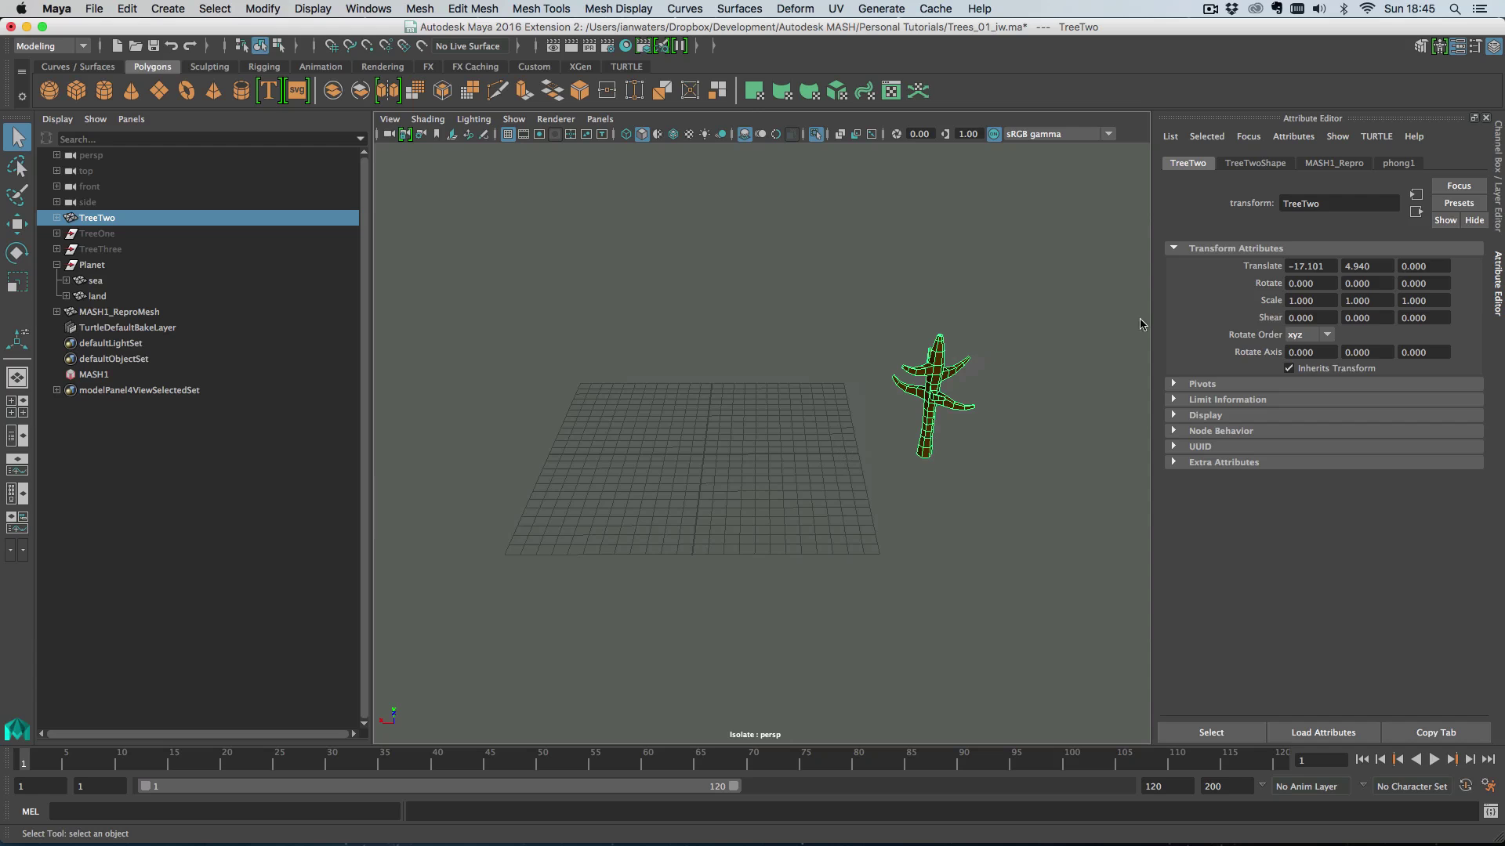
left_click_drag(1333, 266, 1265, 257)
type("0")
key("Return")
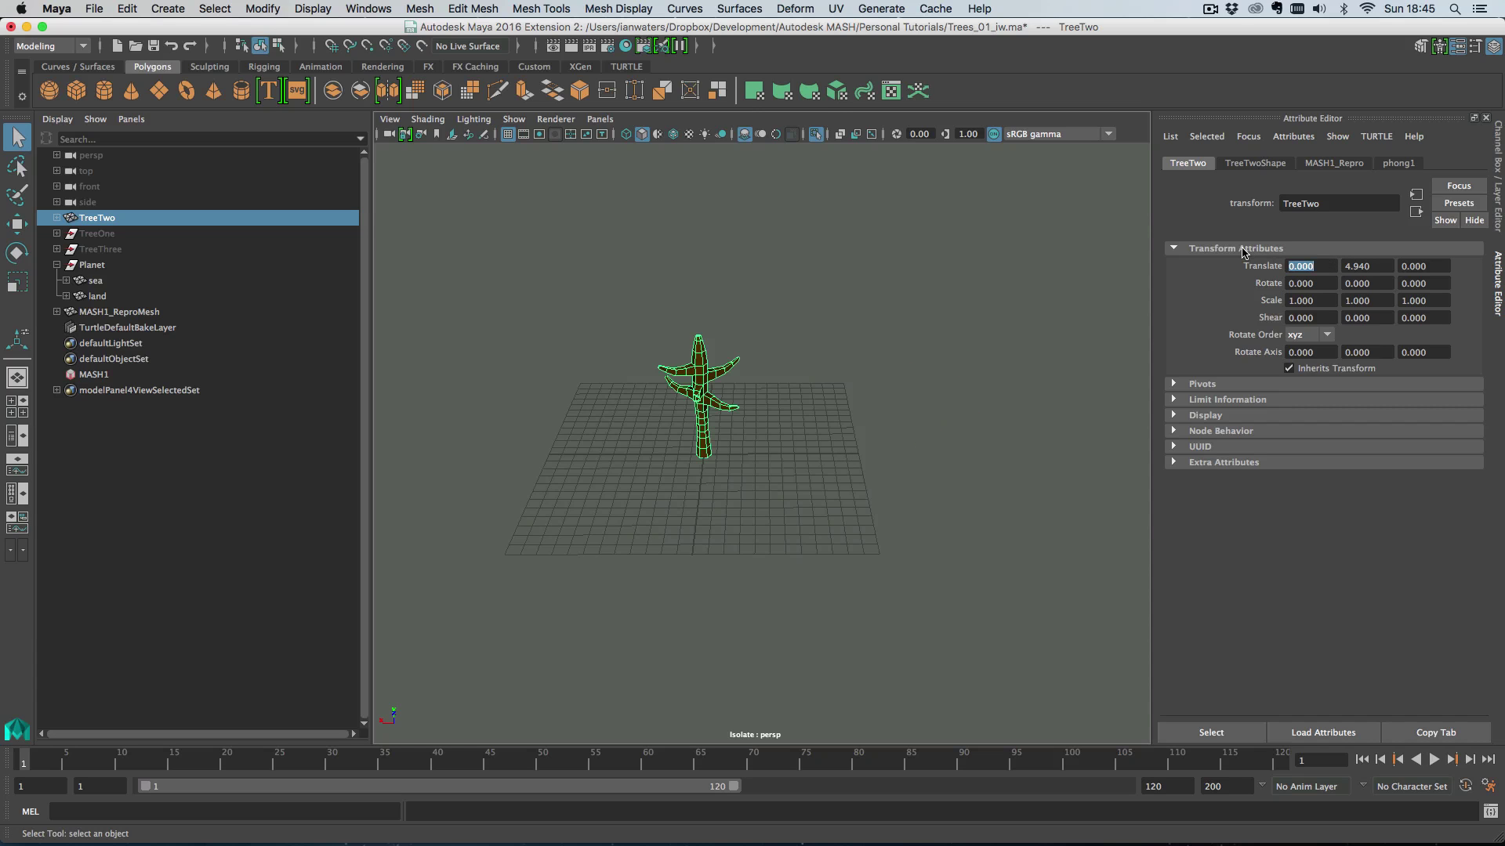
- Set TreeTwo's Y translation to 5 so that its trunk base sits on the grid
left_click_drag(751, 404, 851, 434, "alt")
middle_click_drag(578, 482, 721, 446, "alt")
right_click_drag(722, 447, 904, 552, "alt")
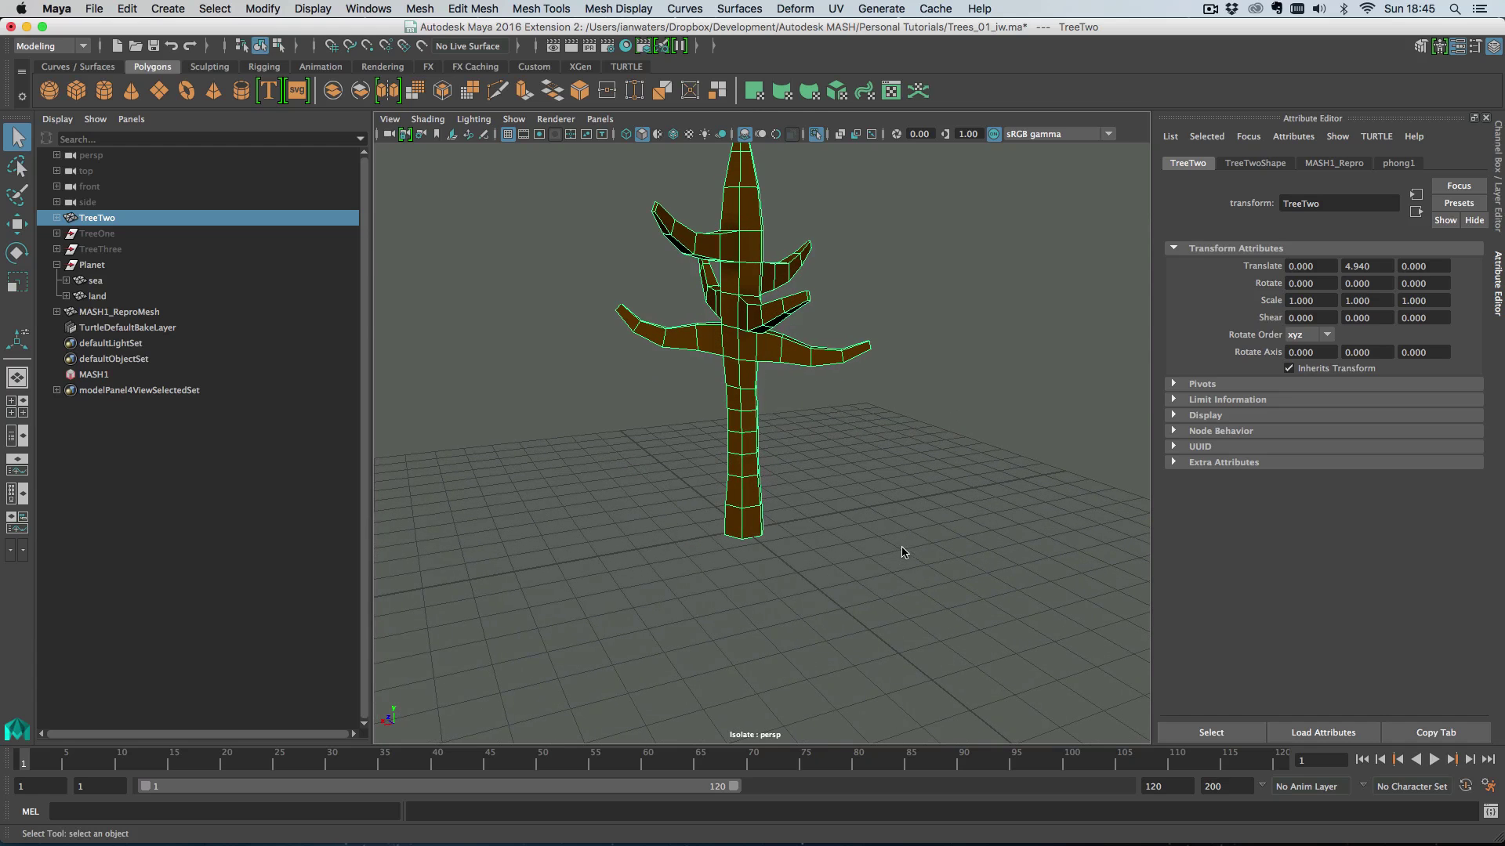
left_click_drag(1392, 283, 1340, 271)
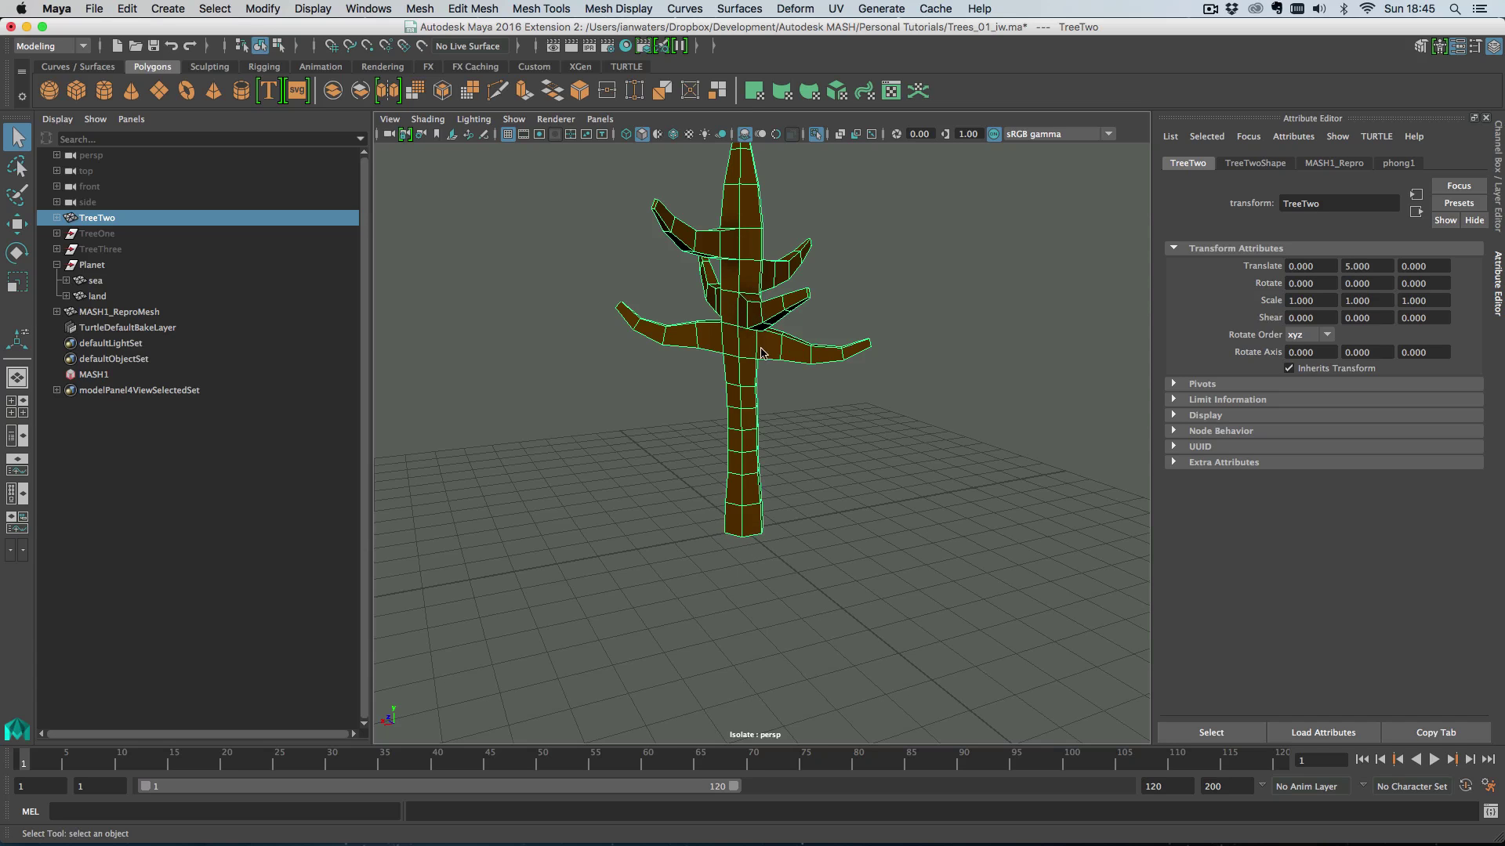
left_click_drag(763, 354, 787, 453, "alt")
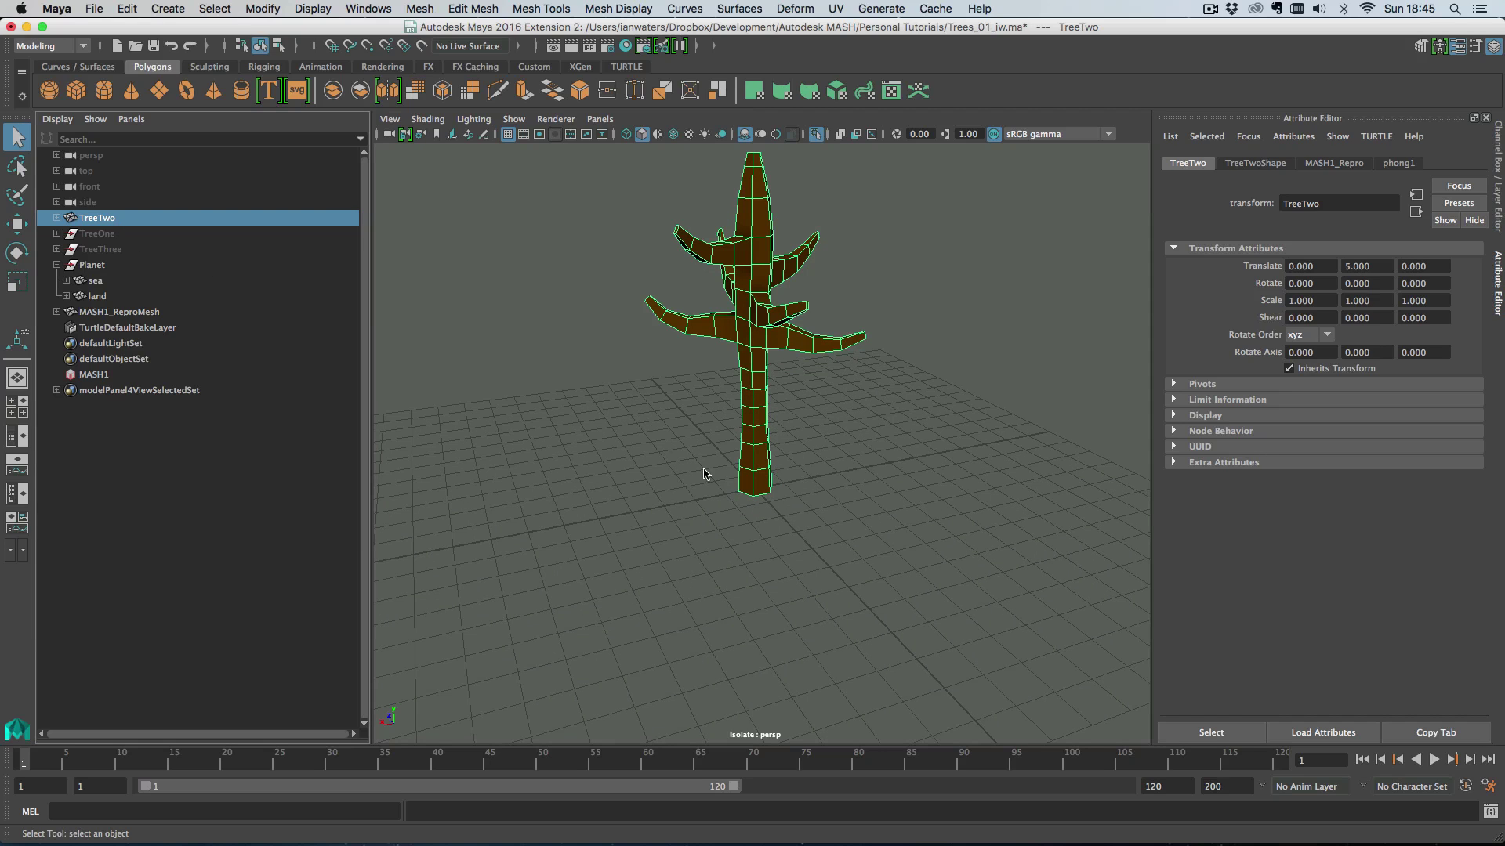
- Group TreeTwo so that its pivot lies at the trunk base, and rename the group treeTwoPivot
key("ctrl+g")
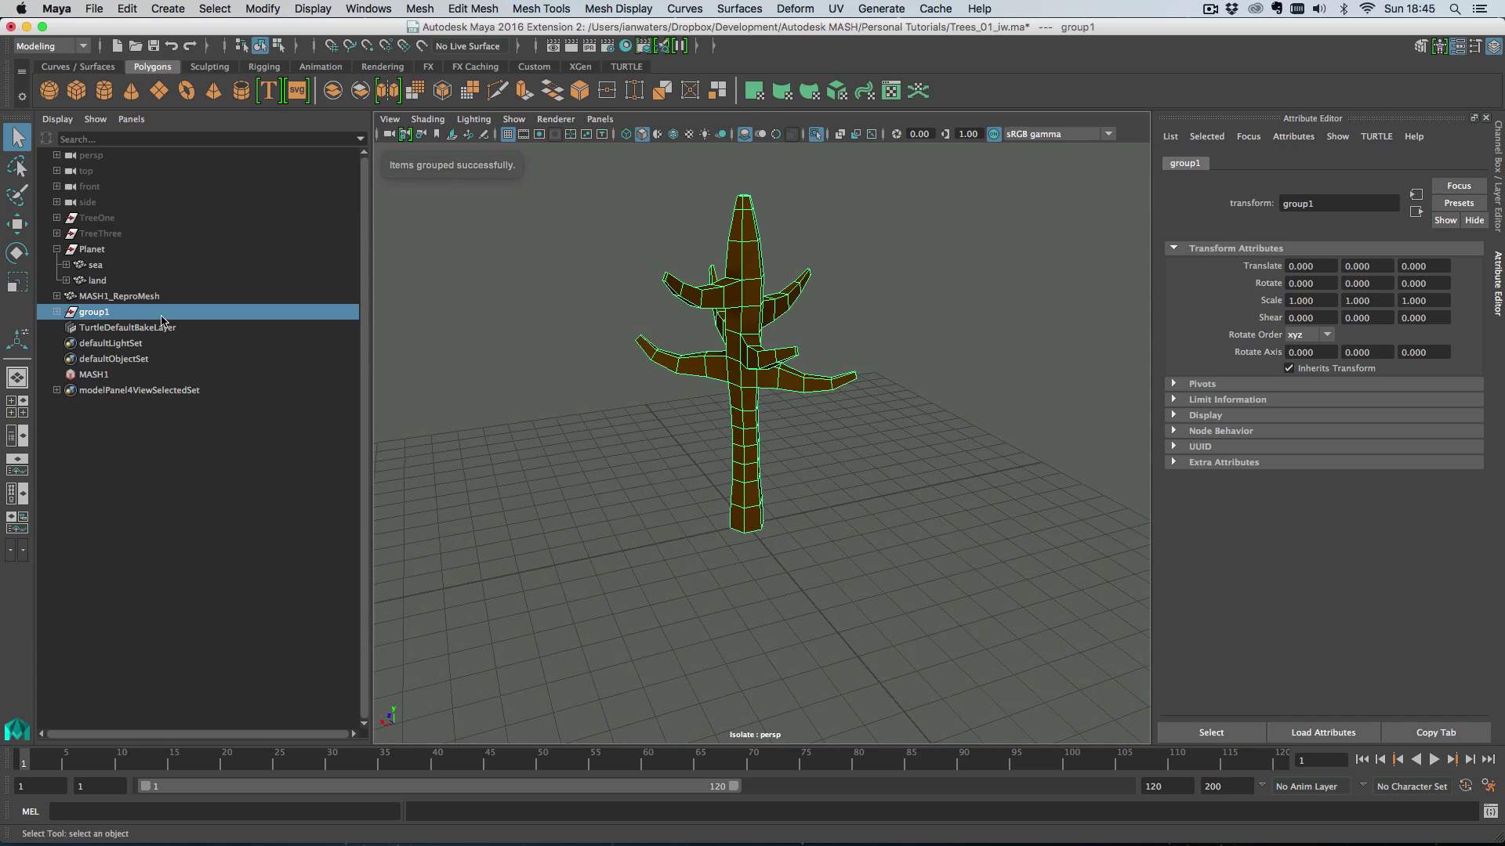
key("w")
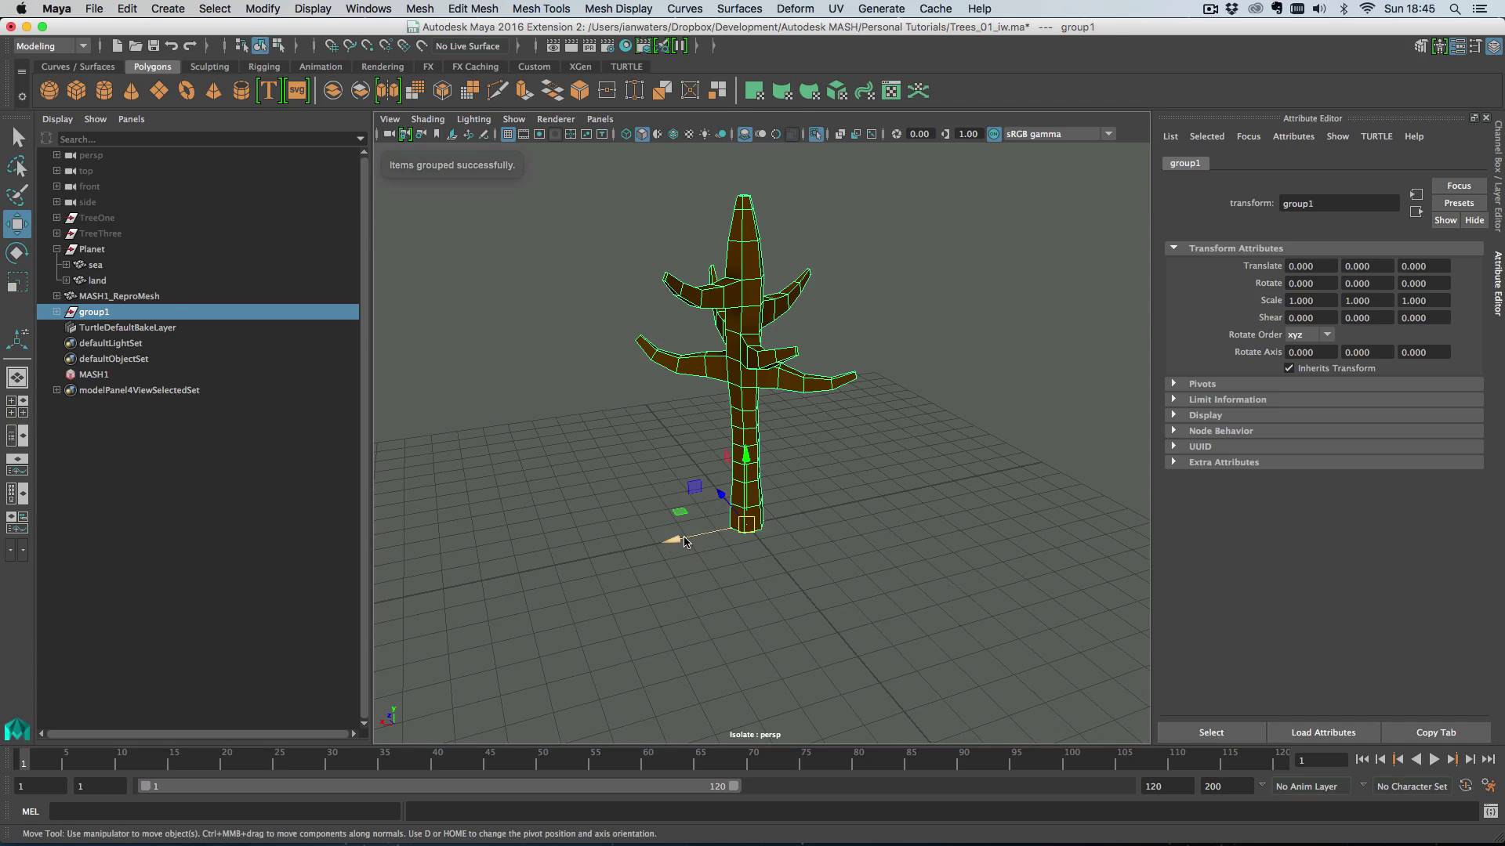
left_click_drag(793, 551, 799, 564, "alt")
right_click_drag(799, 565, 771, 538, "alt")
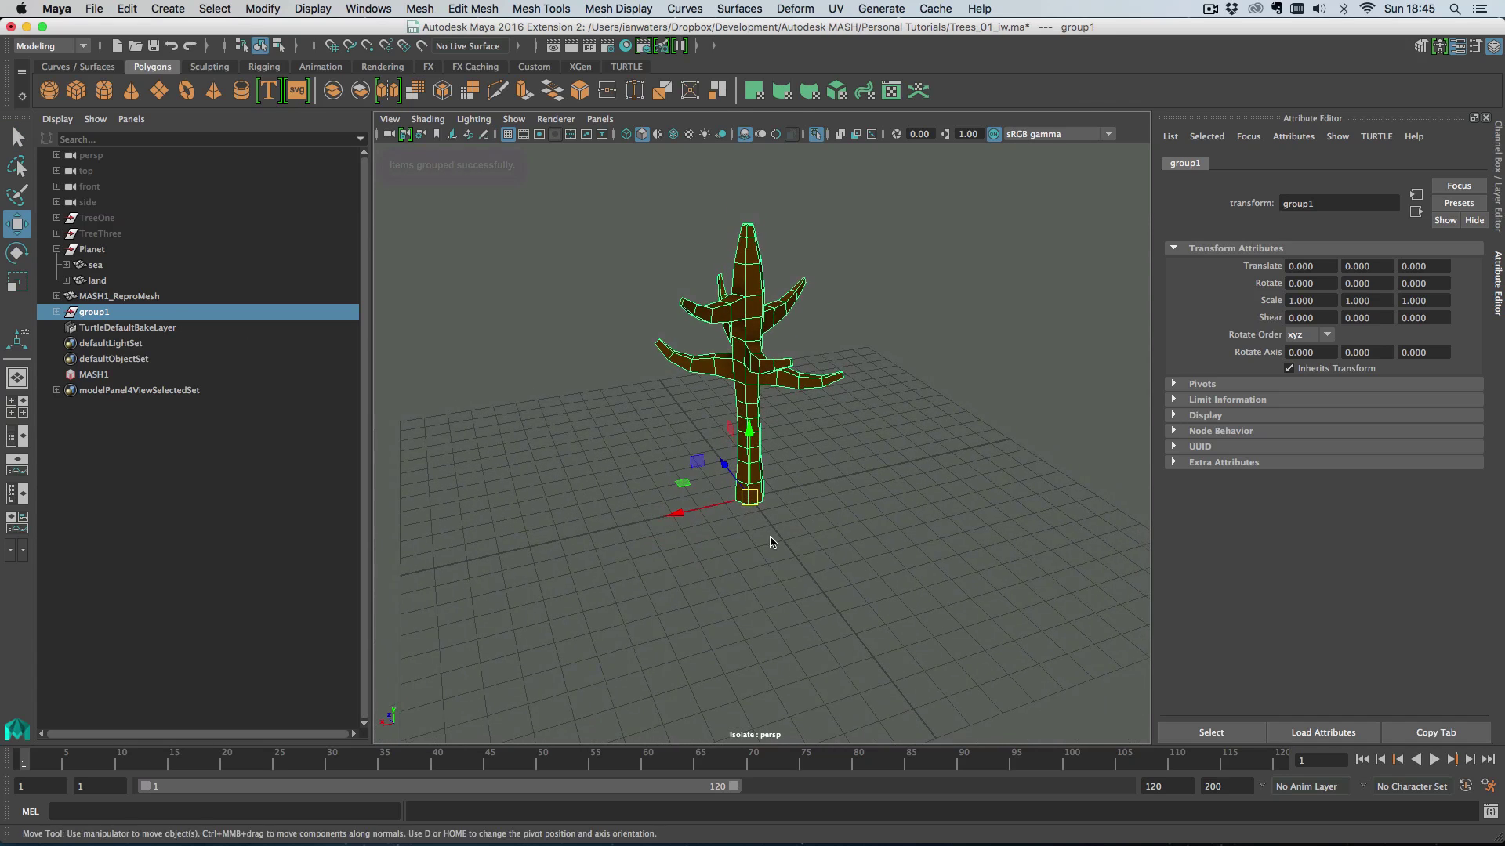
left_click_drag(771, 538, 771, 552, "alt")
left_click(100, 311)
double_click(101, 310)
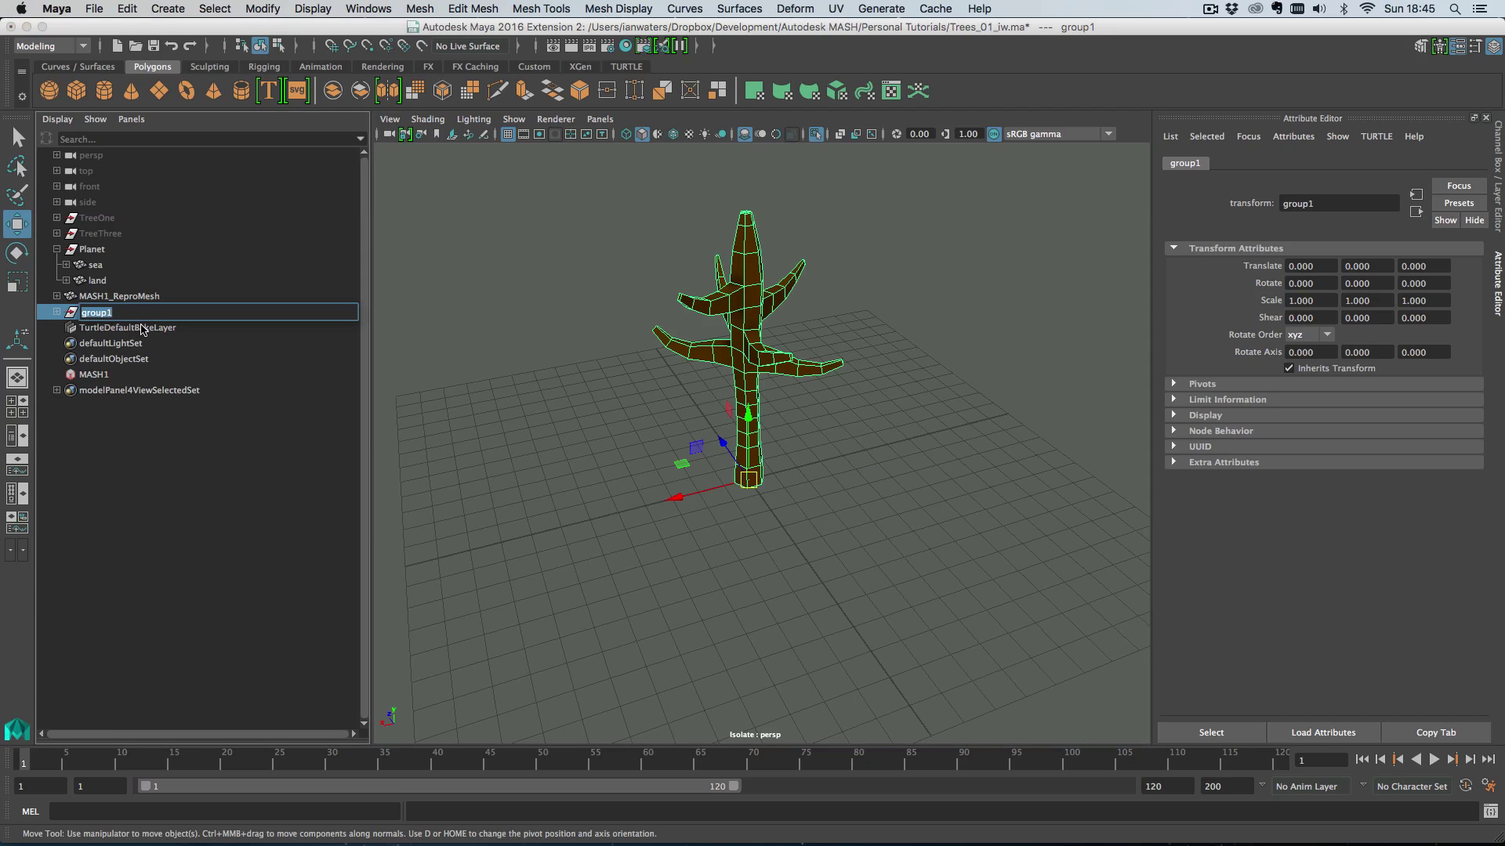
type("treeTwoPivot")
key("Return")
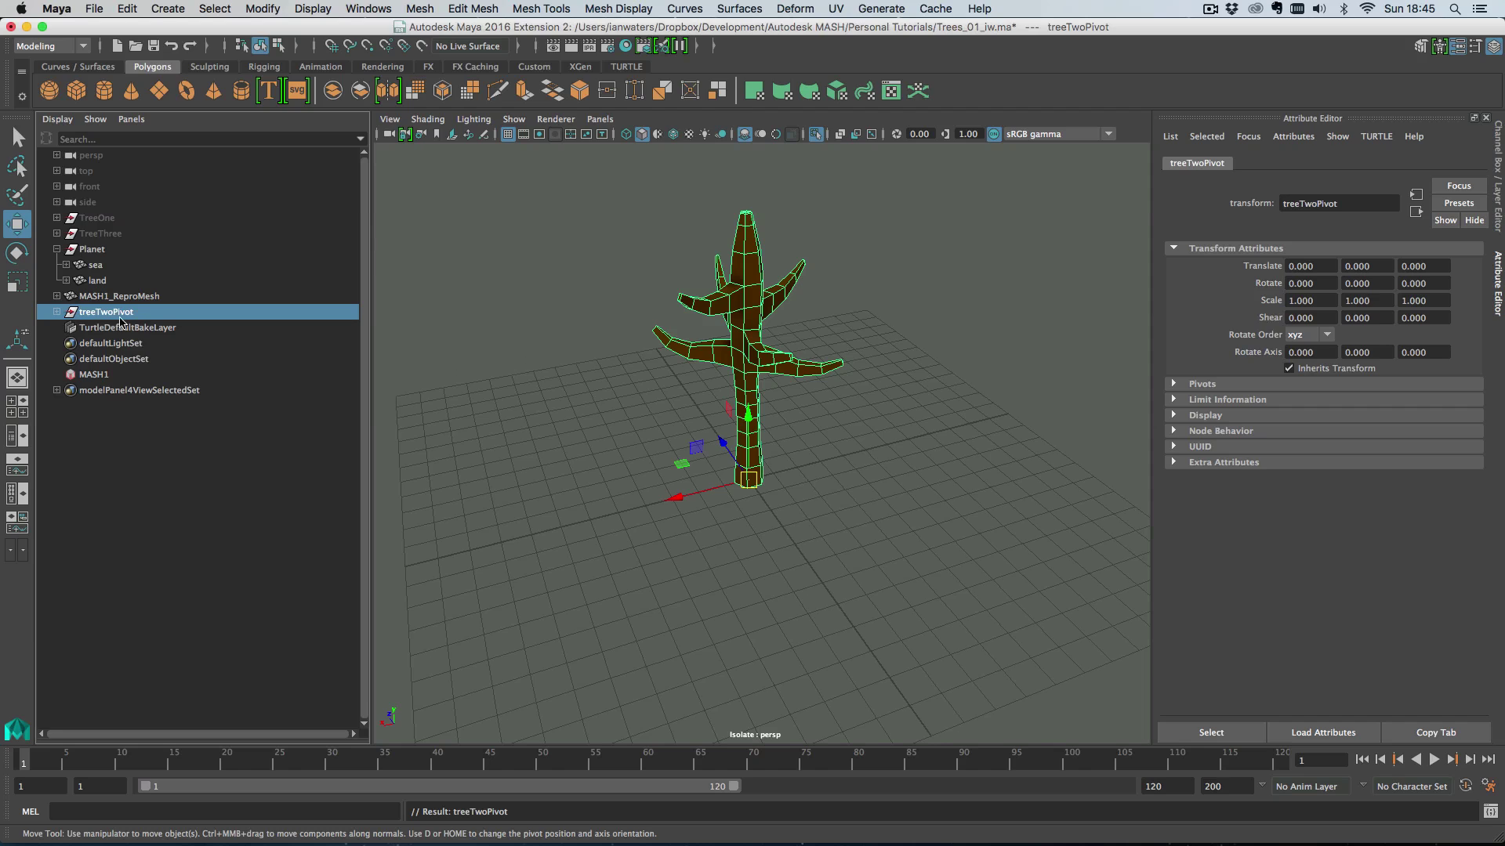
- Replace TreeTwo with the treeTwoPivot group as object 0 of the MASH1_Repro node
left_click(98, 296)
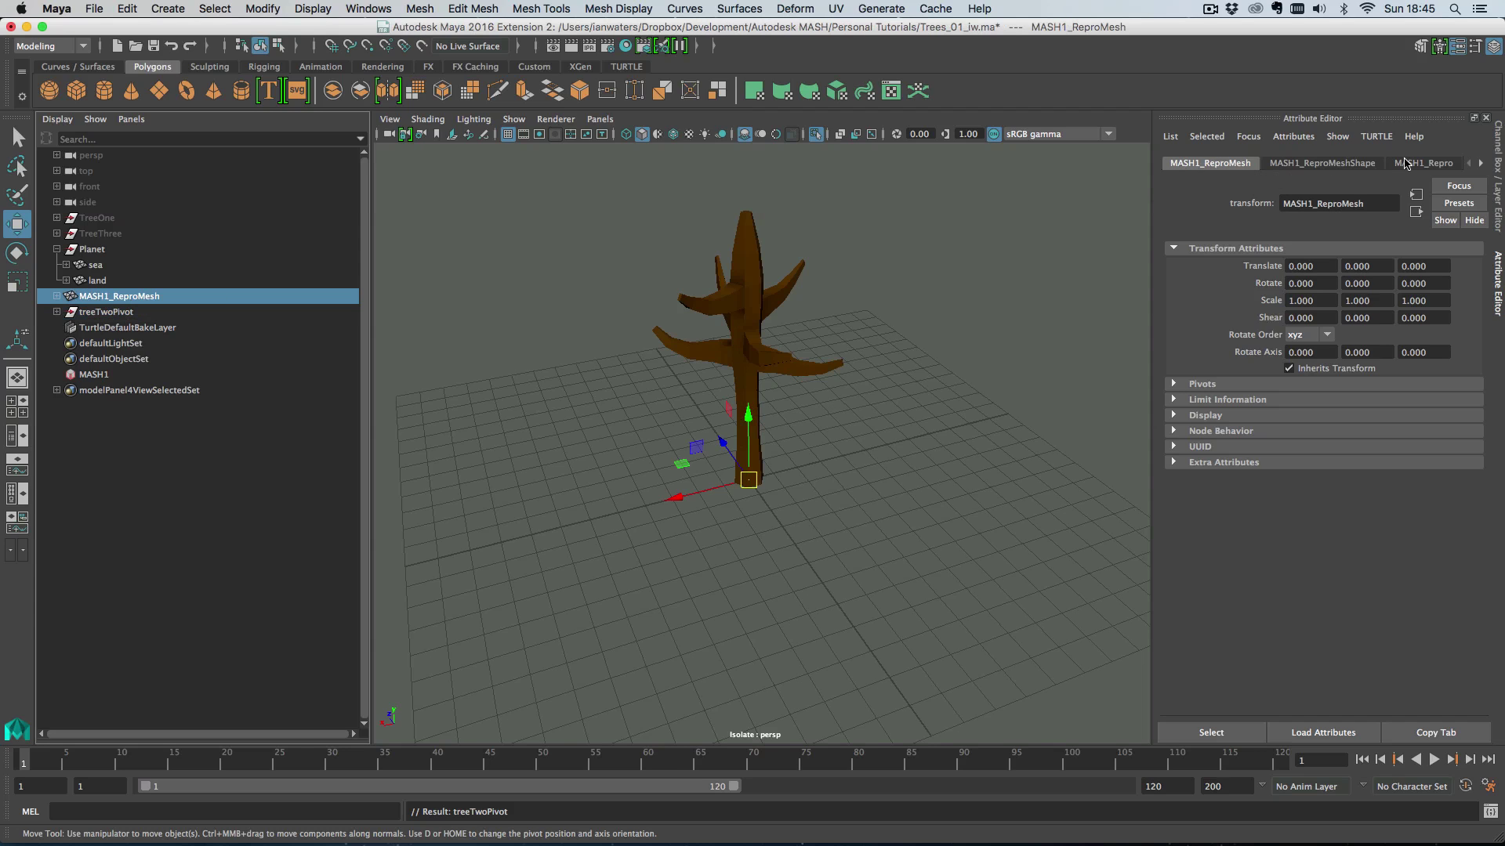
left_click(1405, 163)
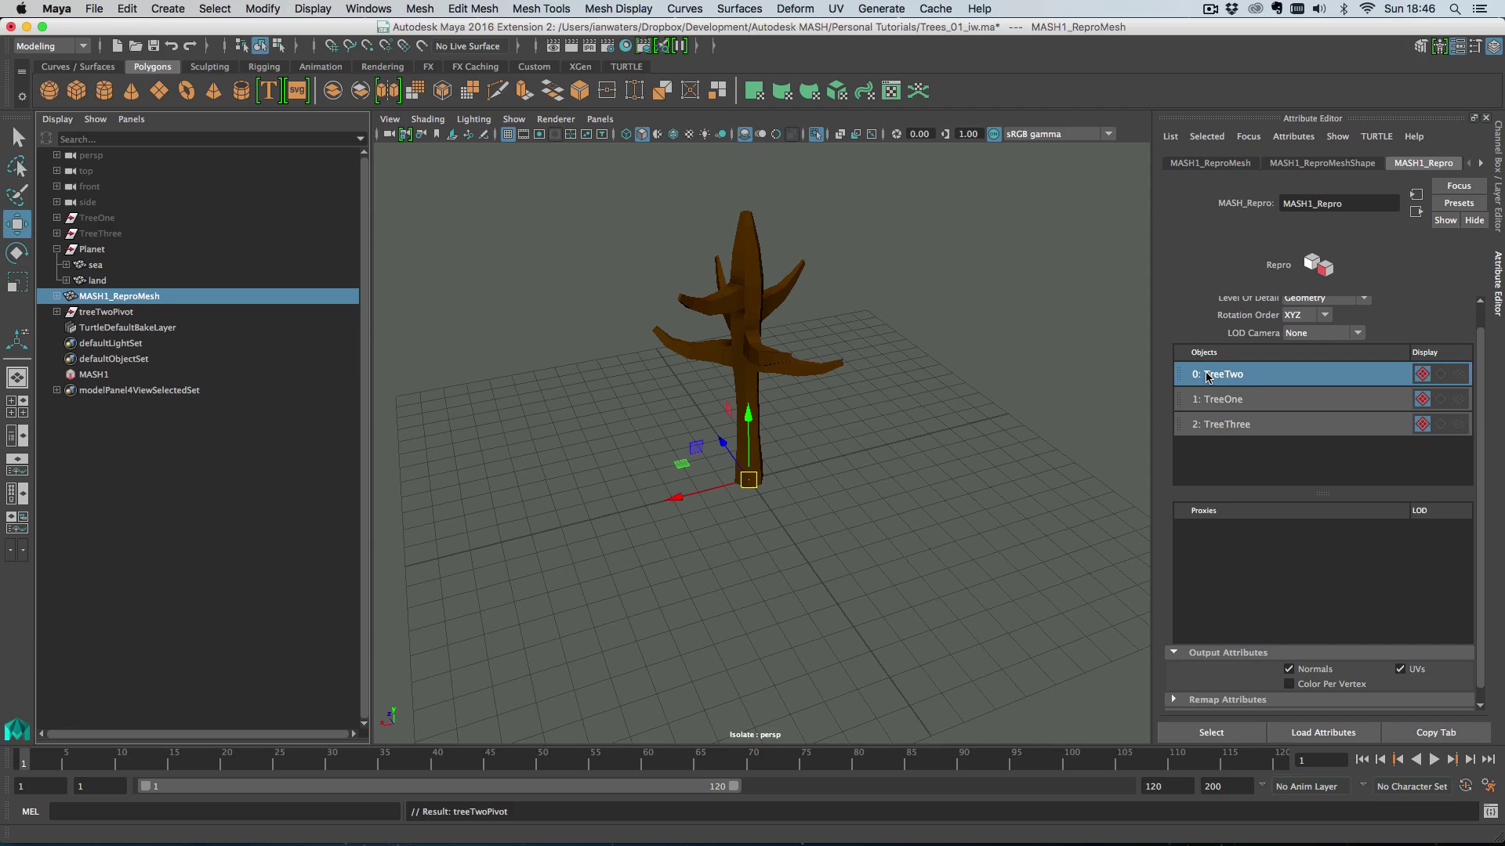
middle_click_drag(98, 315, 1252, 380)
- Hide treeTwoPivot and end the viewport isolation to show the whole planet
left_click(161, 312)
key("ctrl+h")
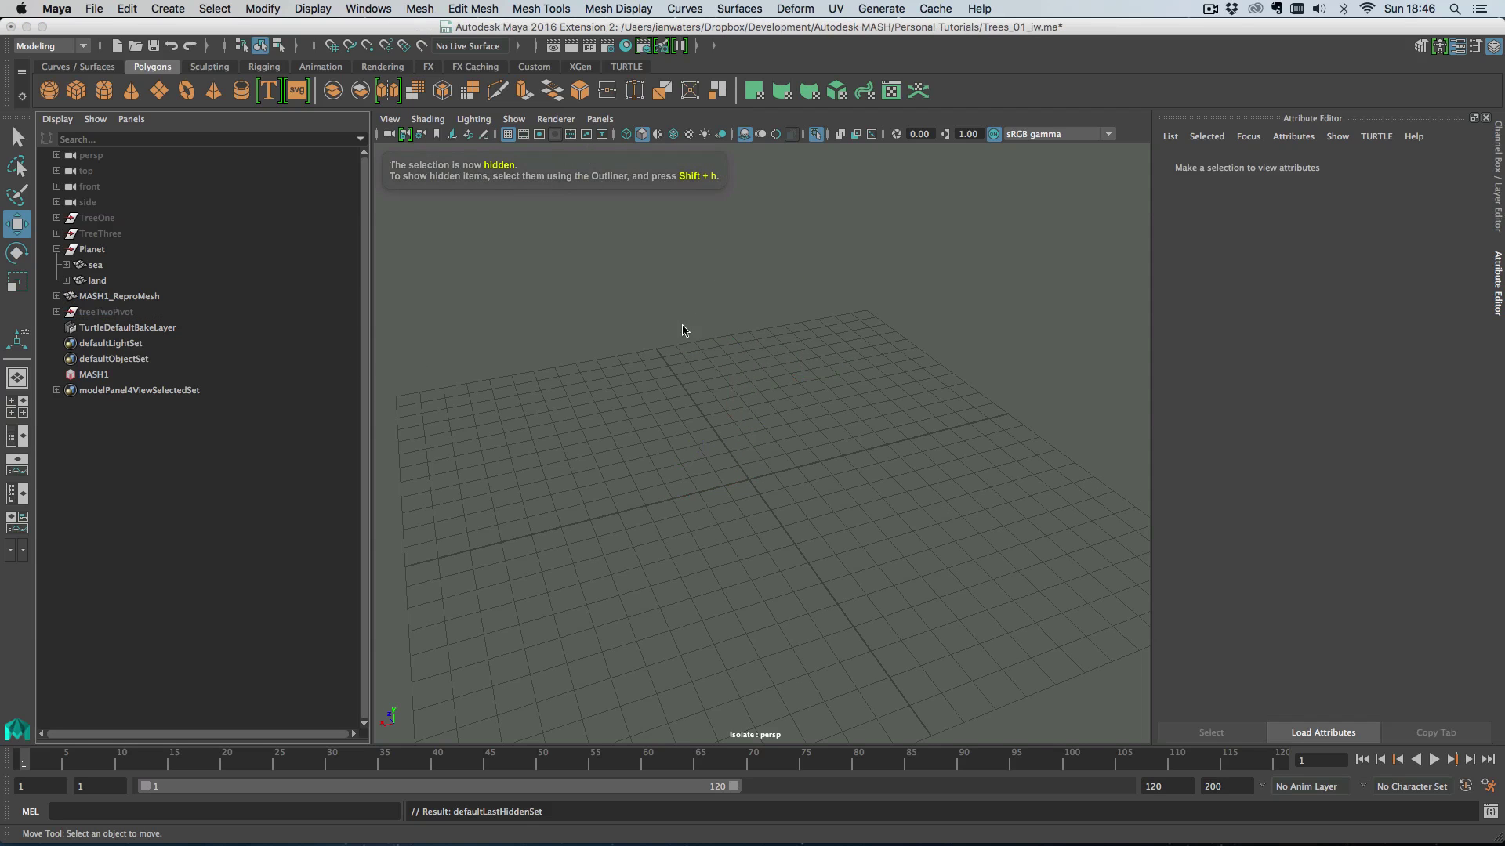
key("ctrl+1")
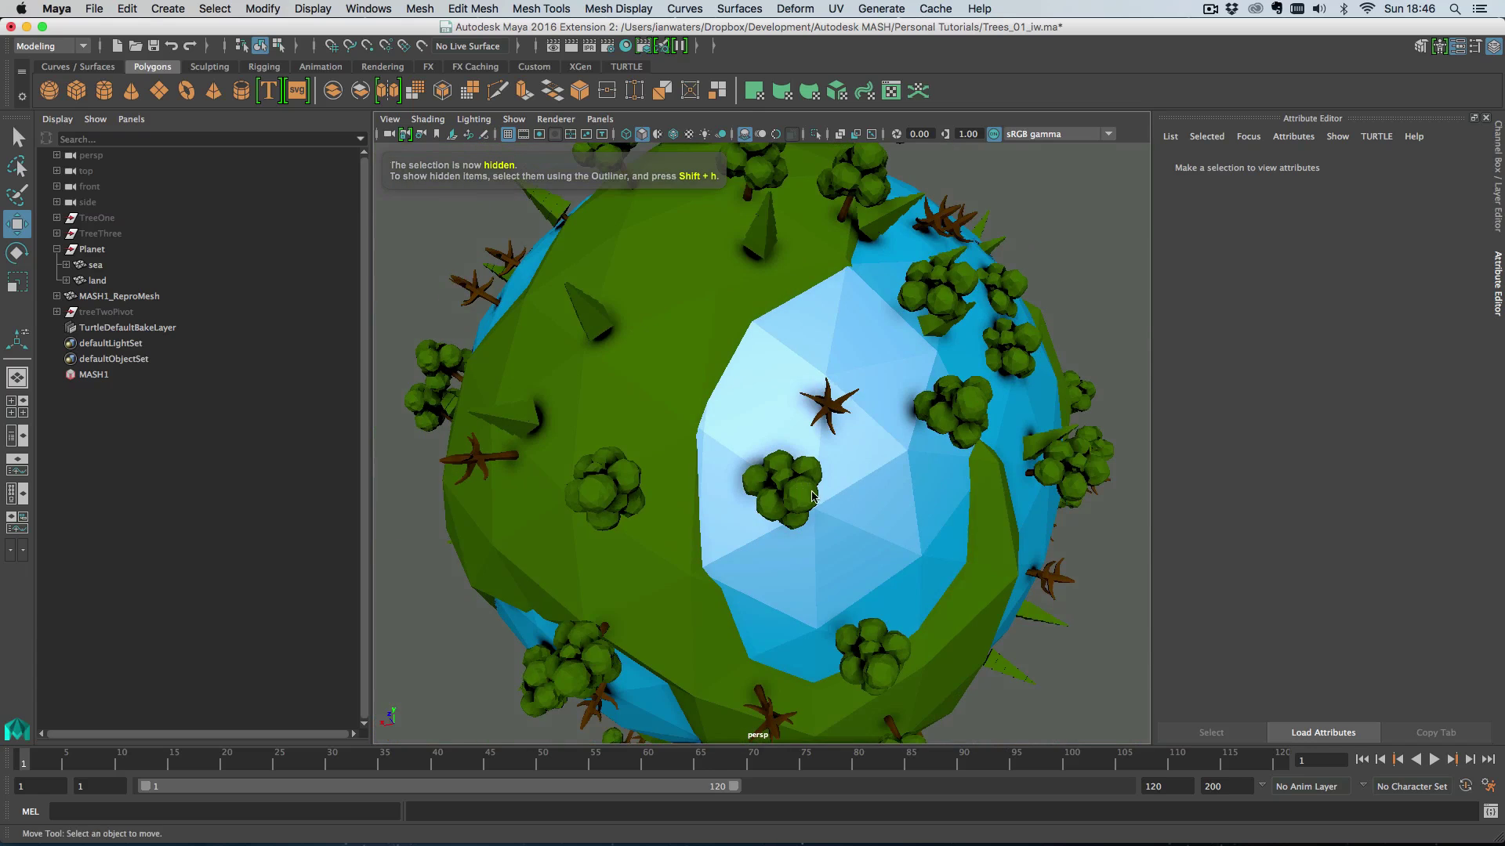
- Check the trees from several sides of the planet and select its land mesh
right_click_drag(811, 497, 726, 445, "alt")
left_click_drag(725, 446, 782, 414, "alt")
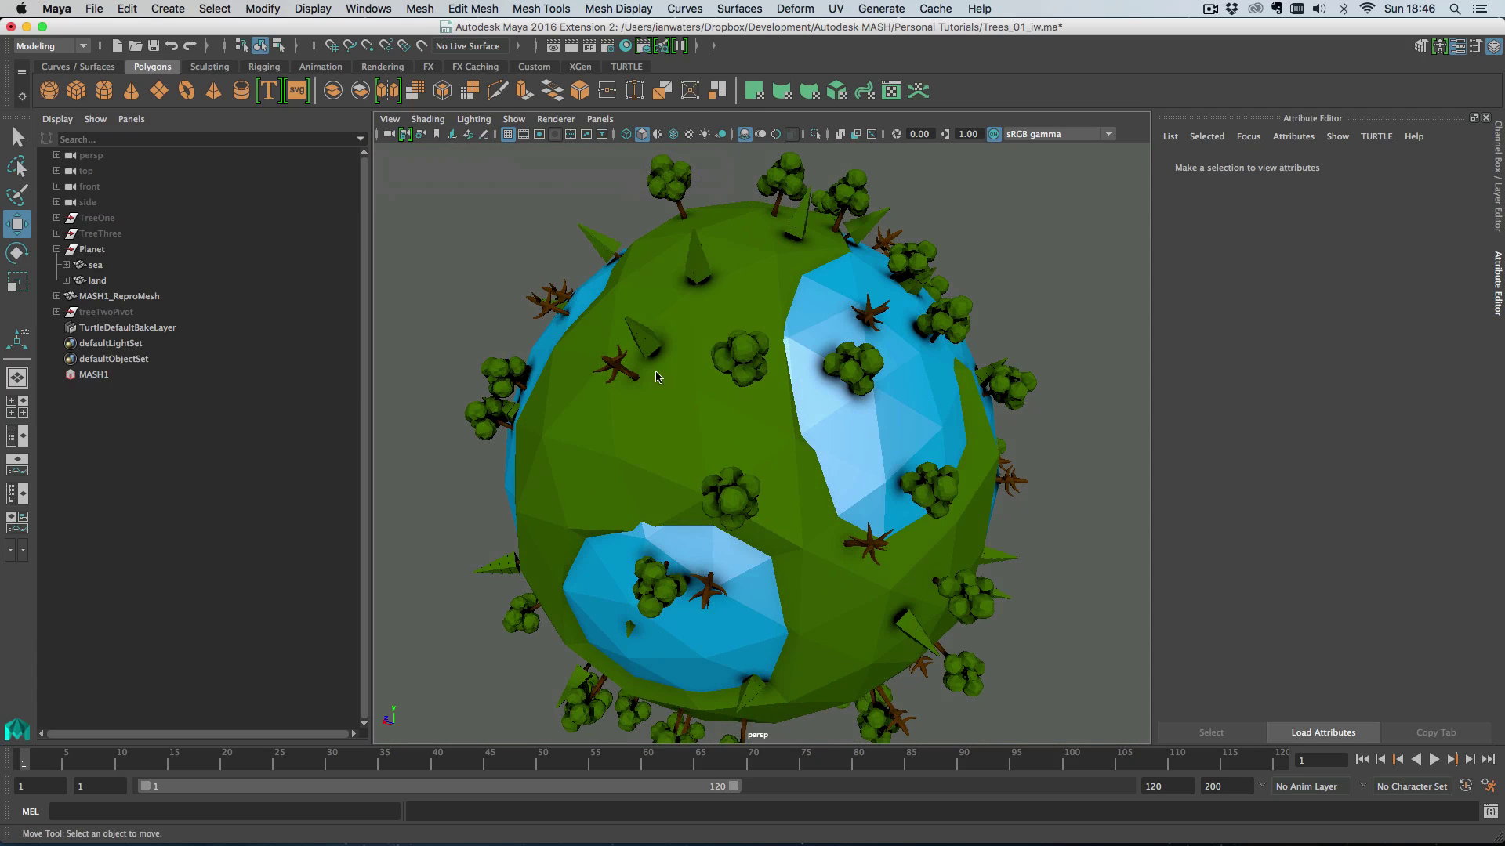
left_click_drag(708, 448, 803, 430, "alt")
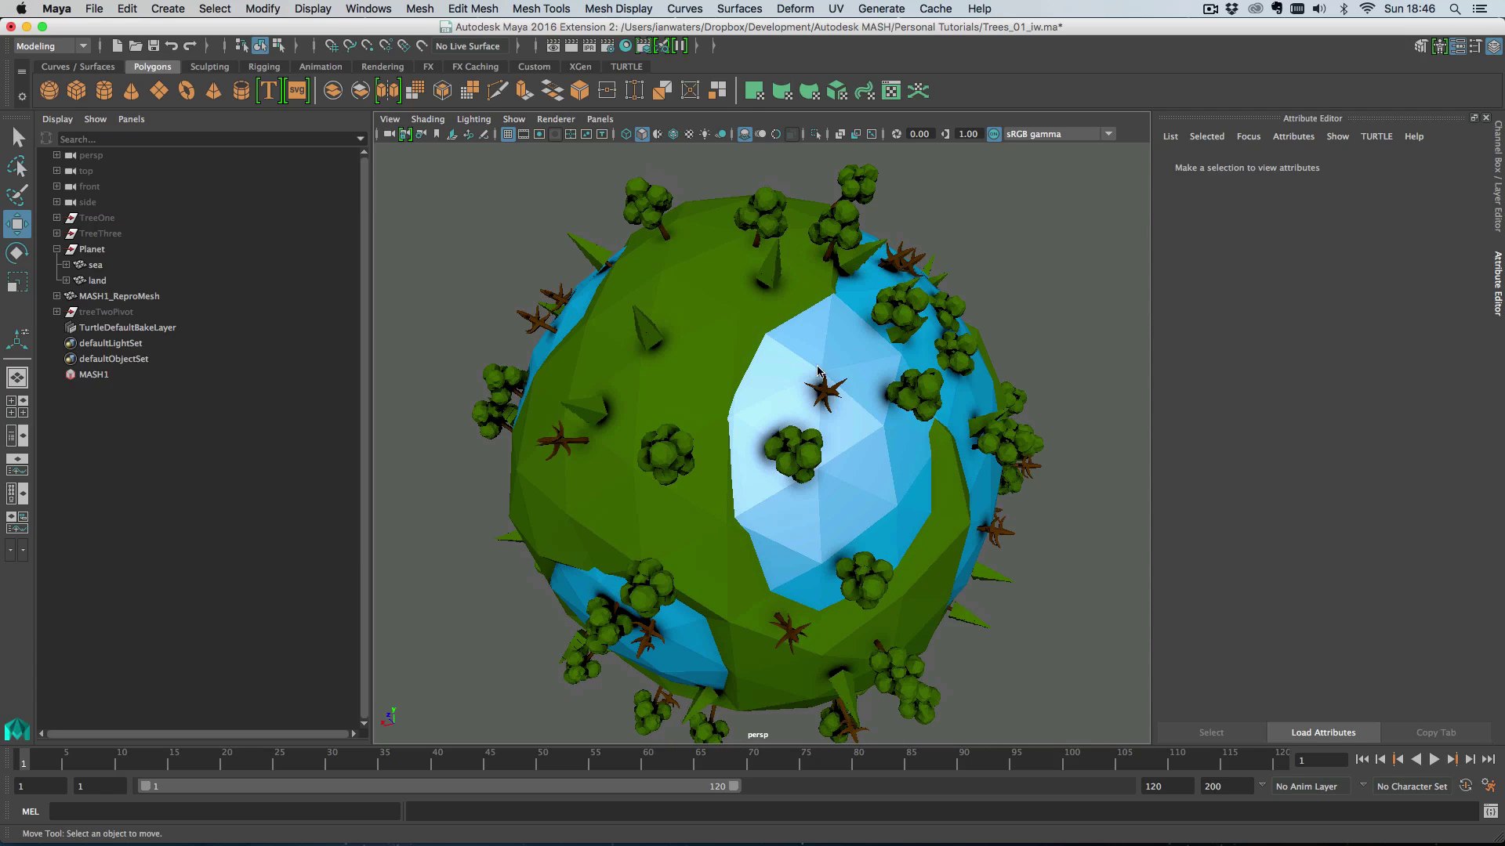
left_click_drag(895, 301, 800, 452, "alt")
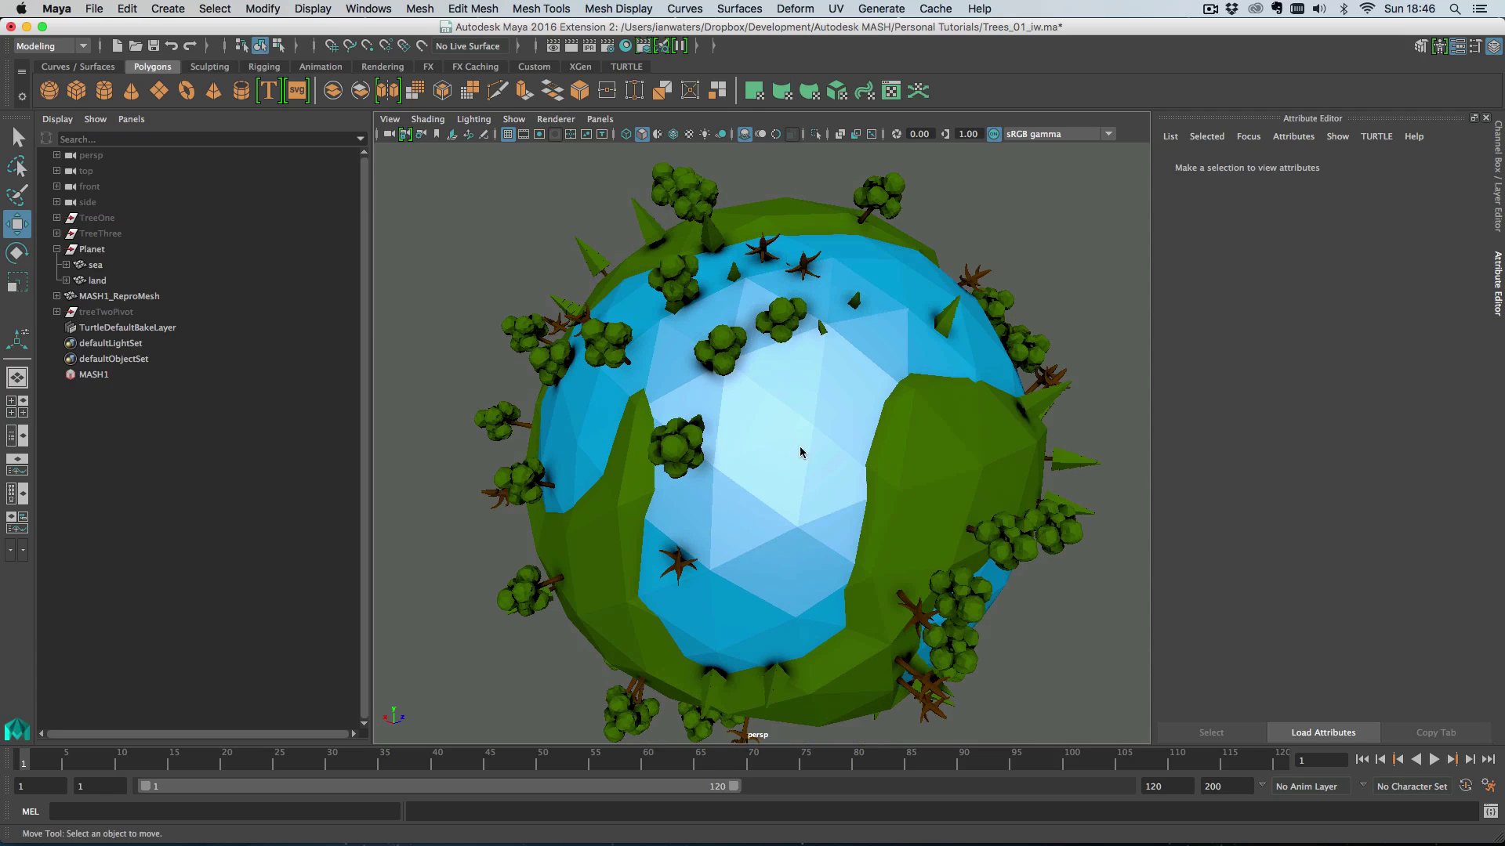
left_click_drag(768, 391, 971, 416, "alt")
left_click(662, 320)
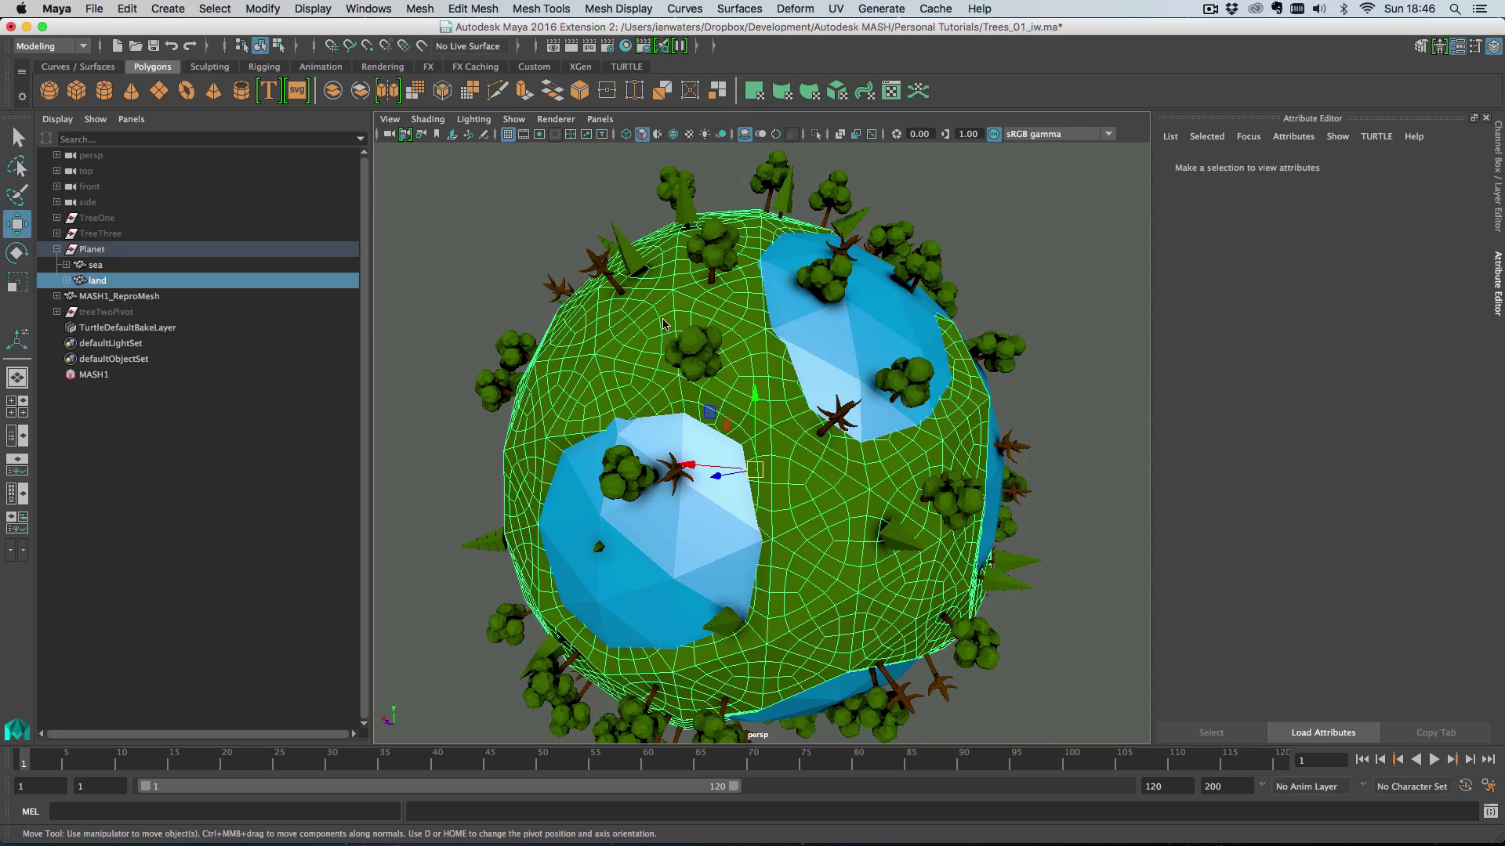
left_click_drag(641, 368, 720, 326, "alt")
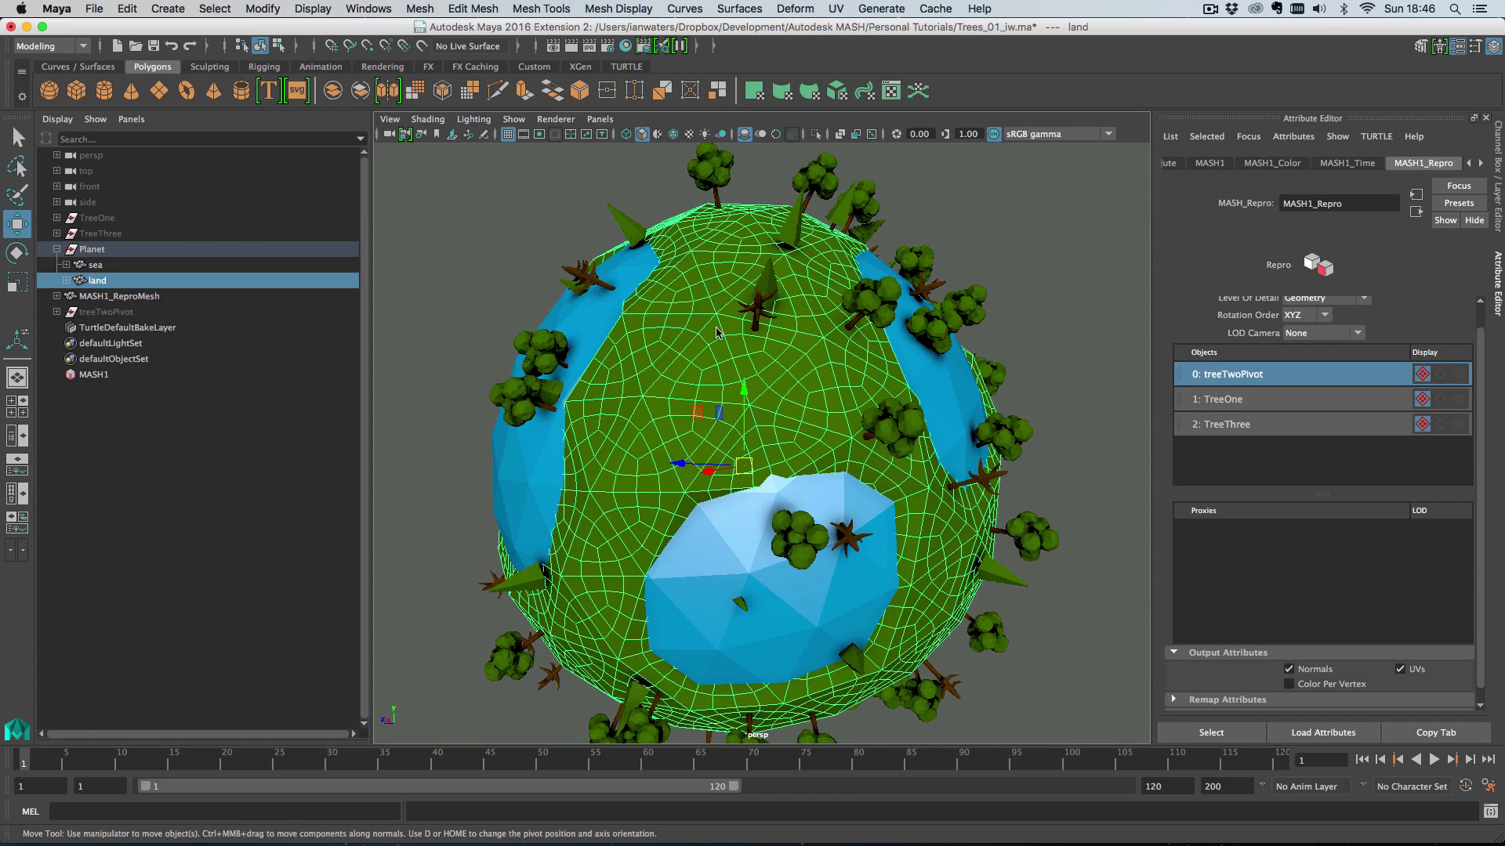
left_click(633, 9)
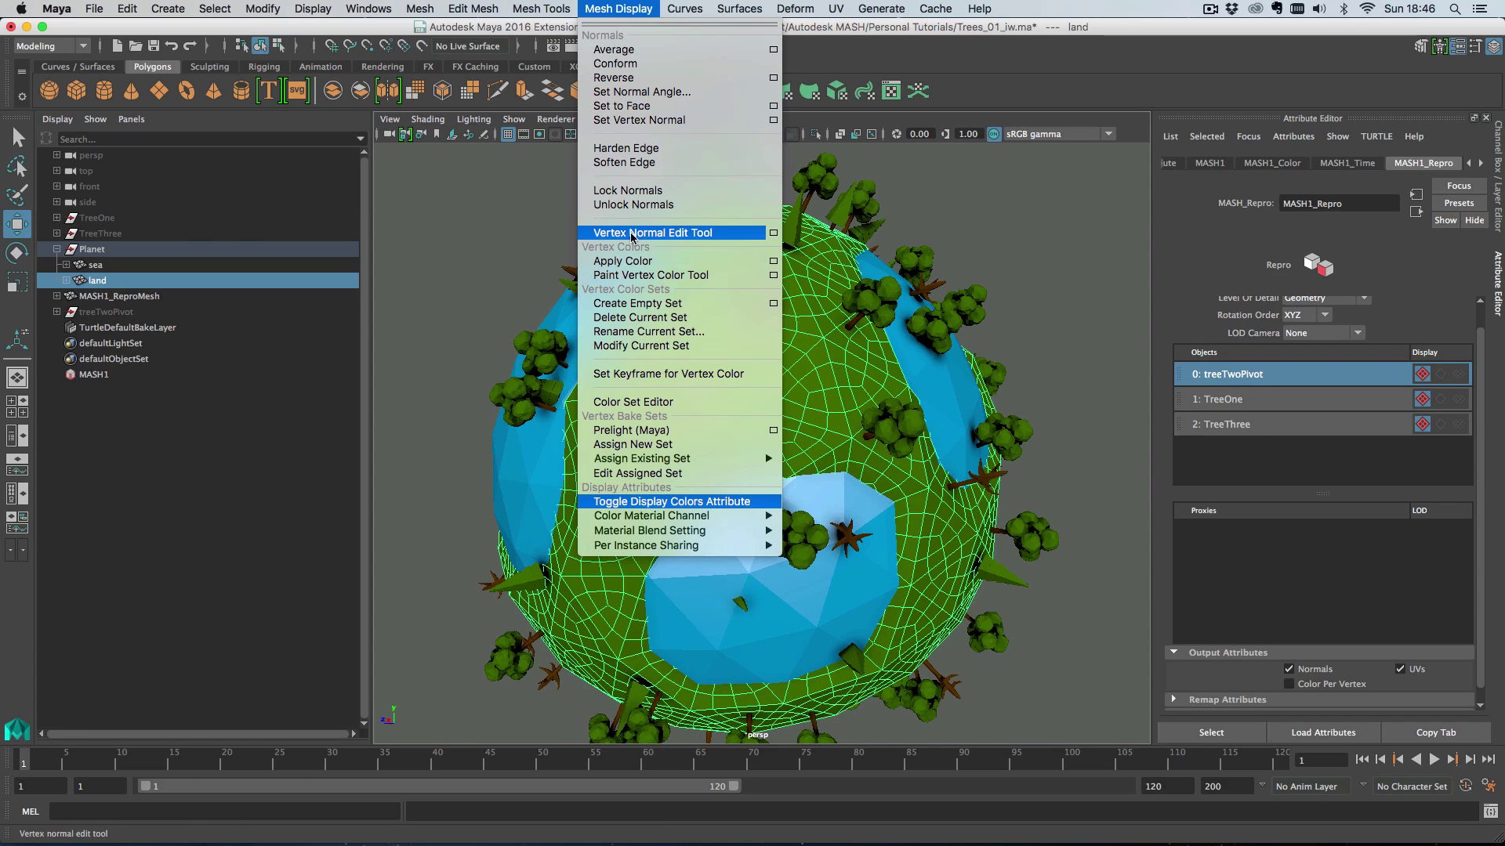
left_click(670, 234)
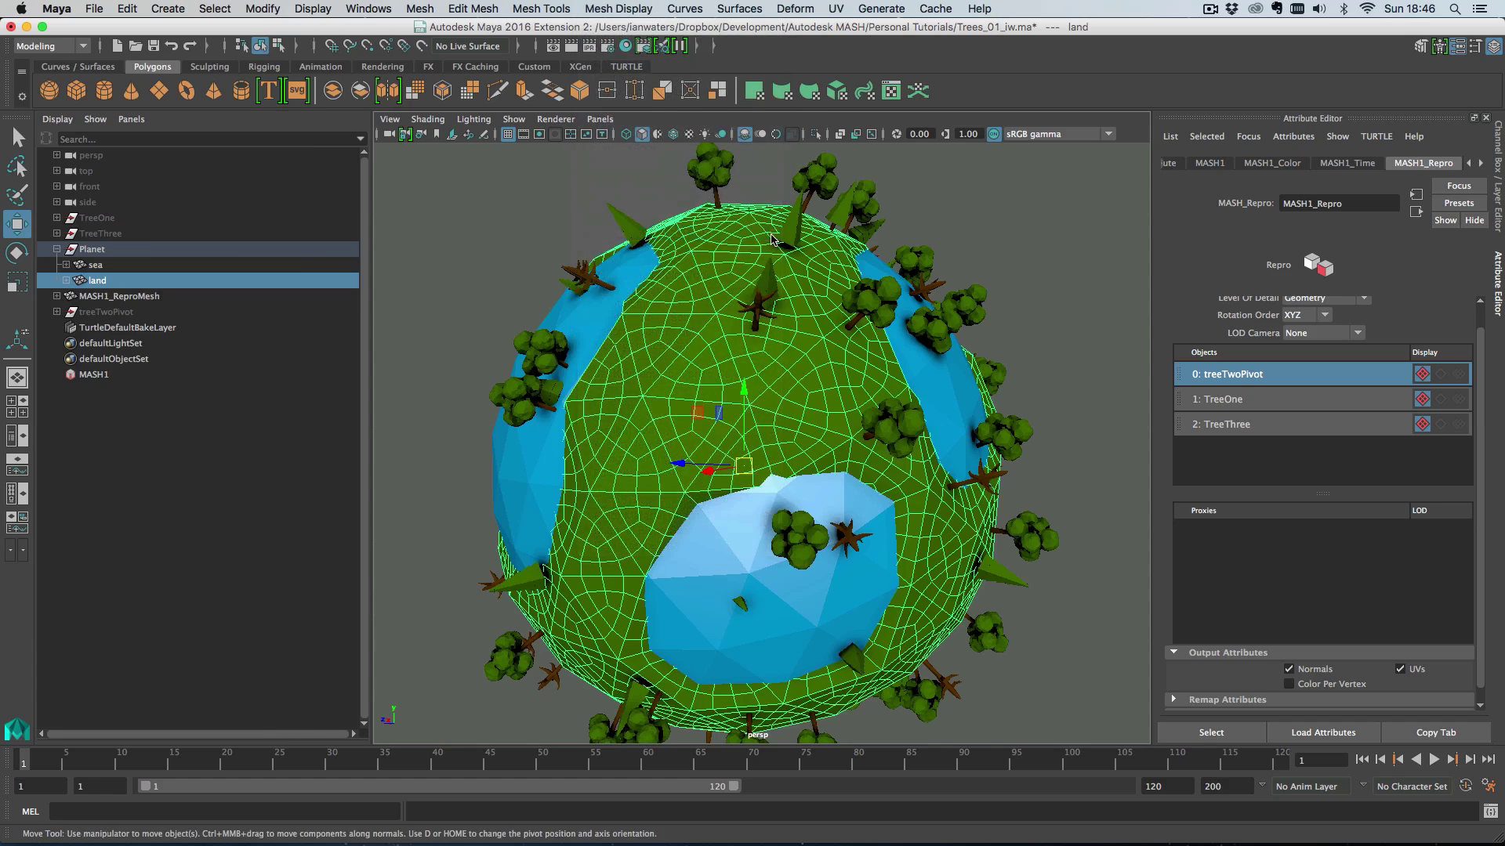
key("super+z")
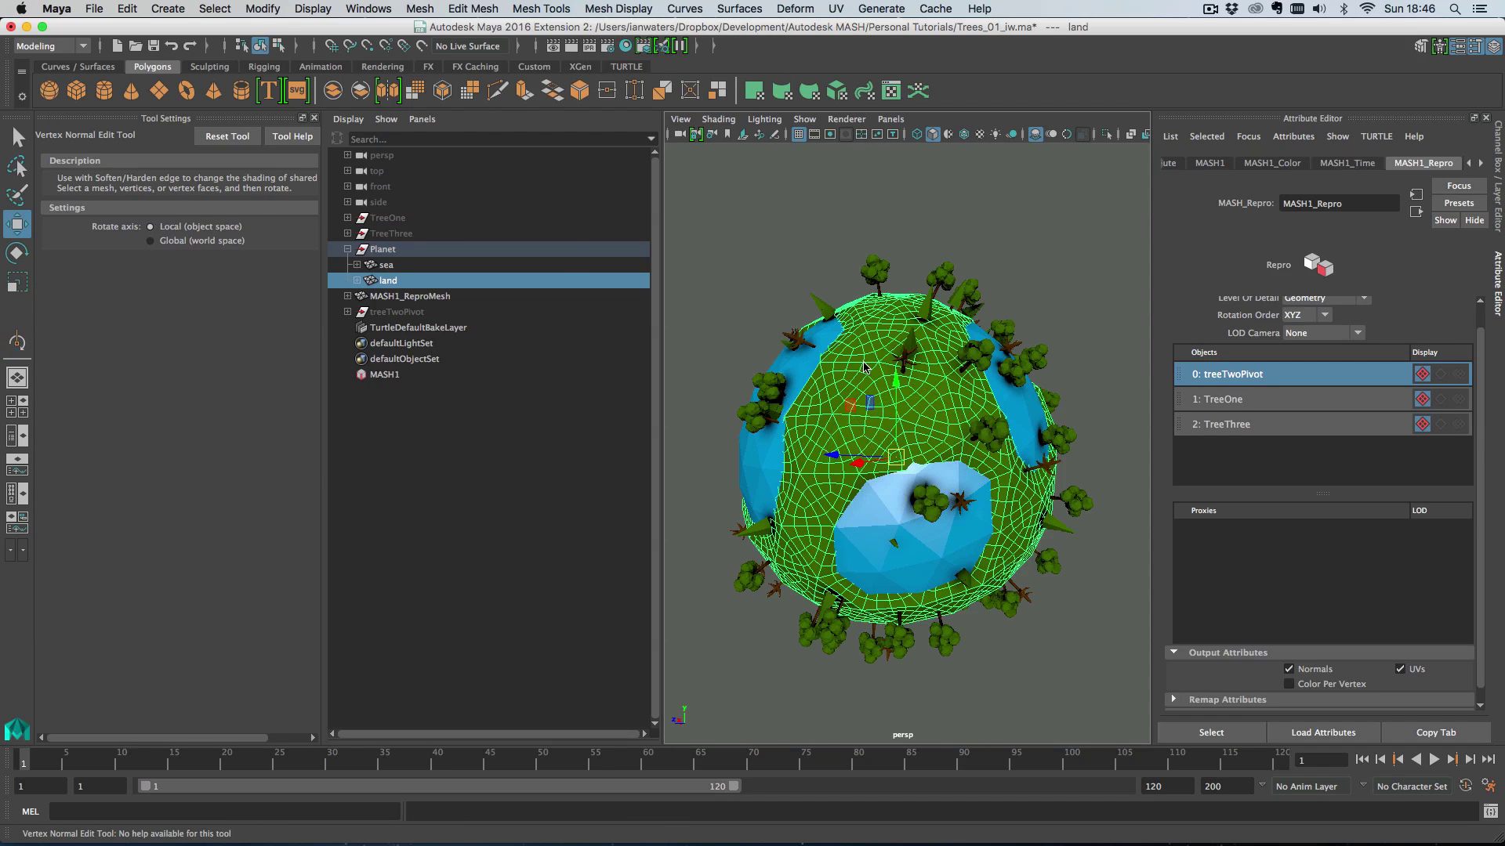
key("w")
- Flood the land mesh's vertex colours with black using the Paint Vertex Color Tool
left_click(618, 9)
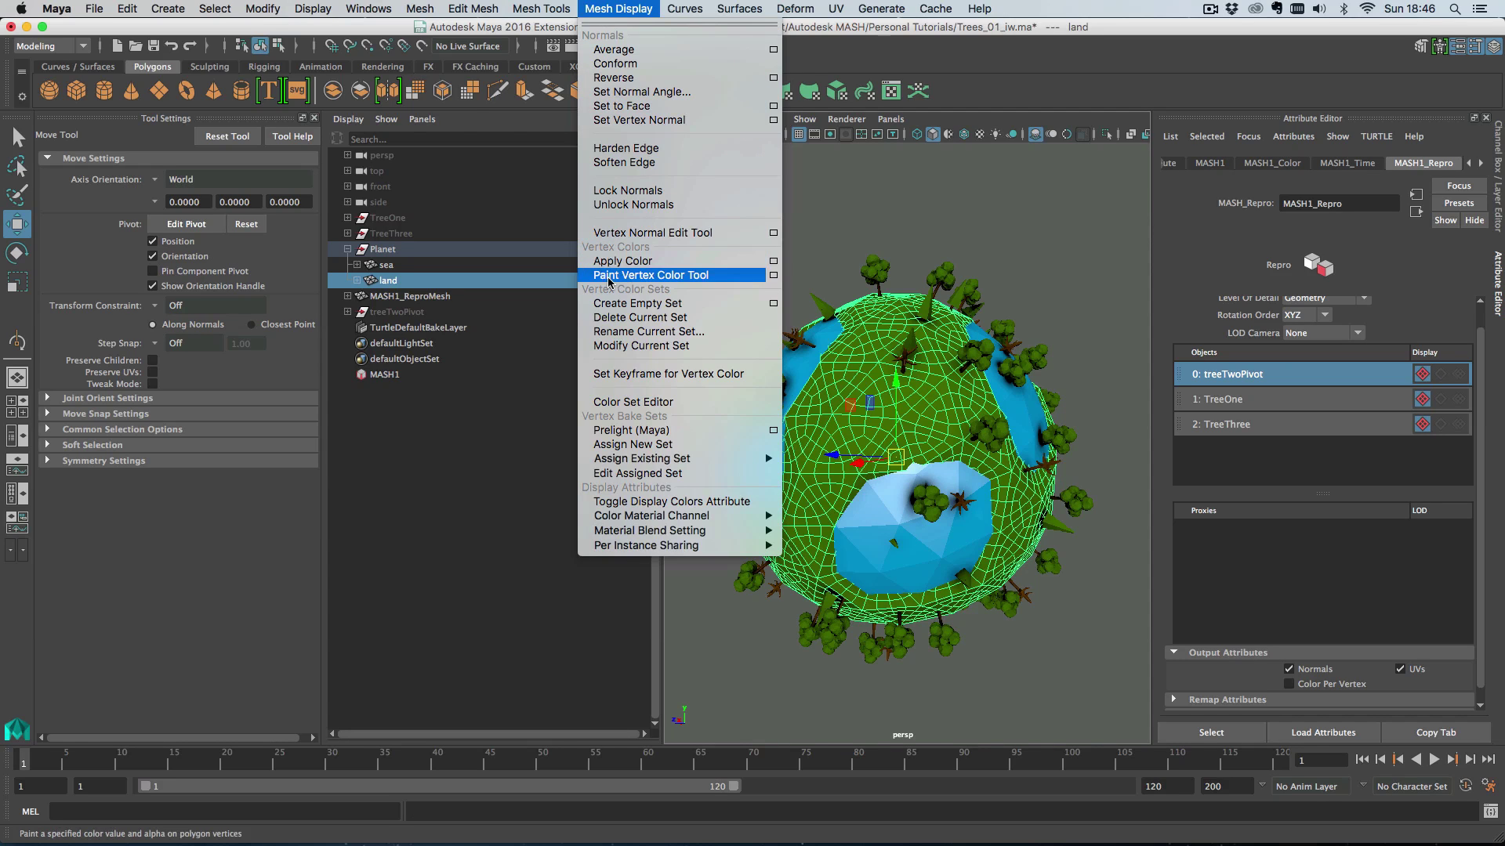
left_click(772, 277)
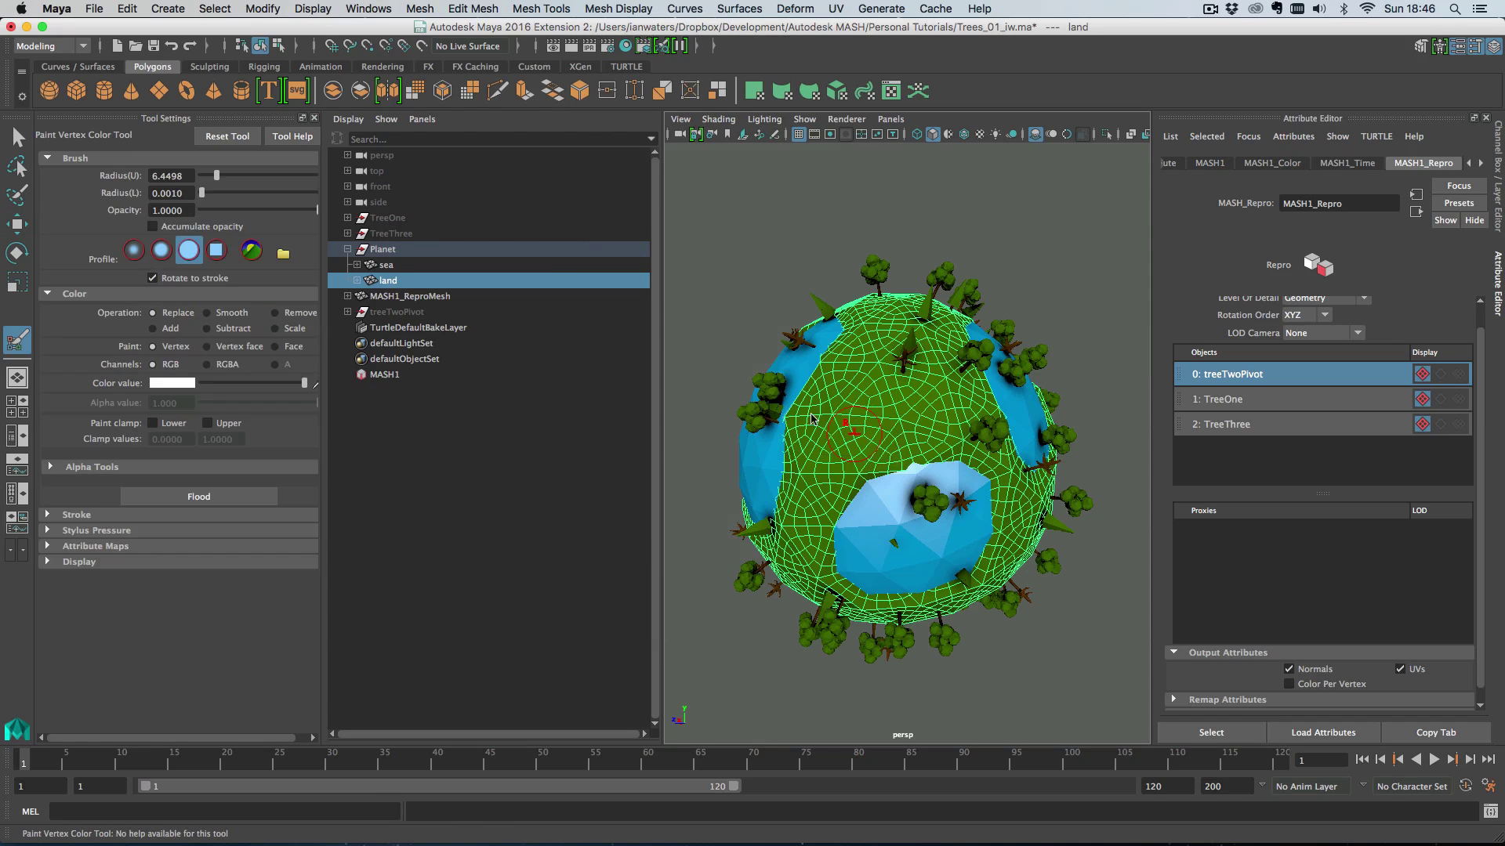
left_click(198, 496)
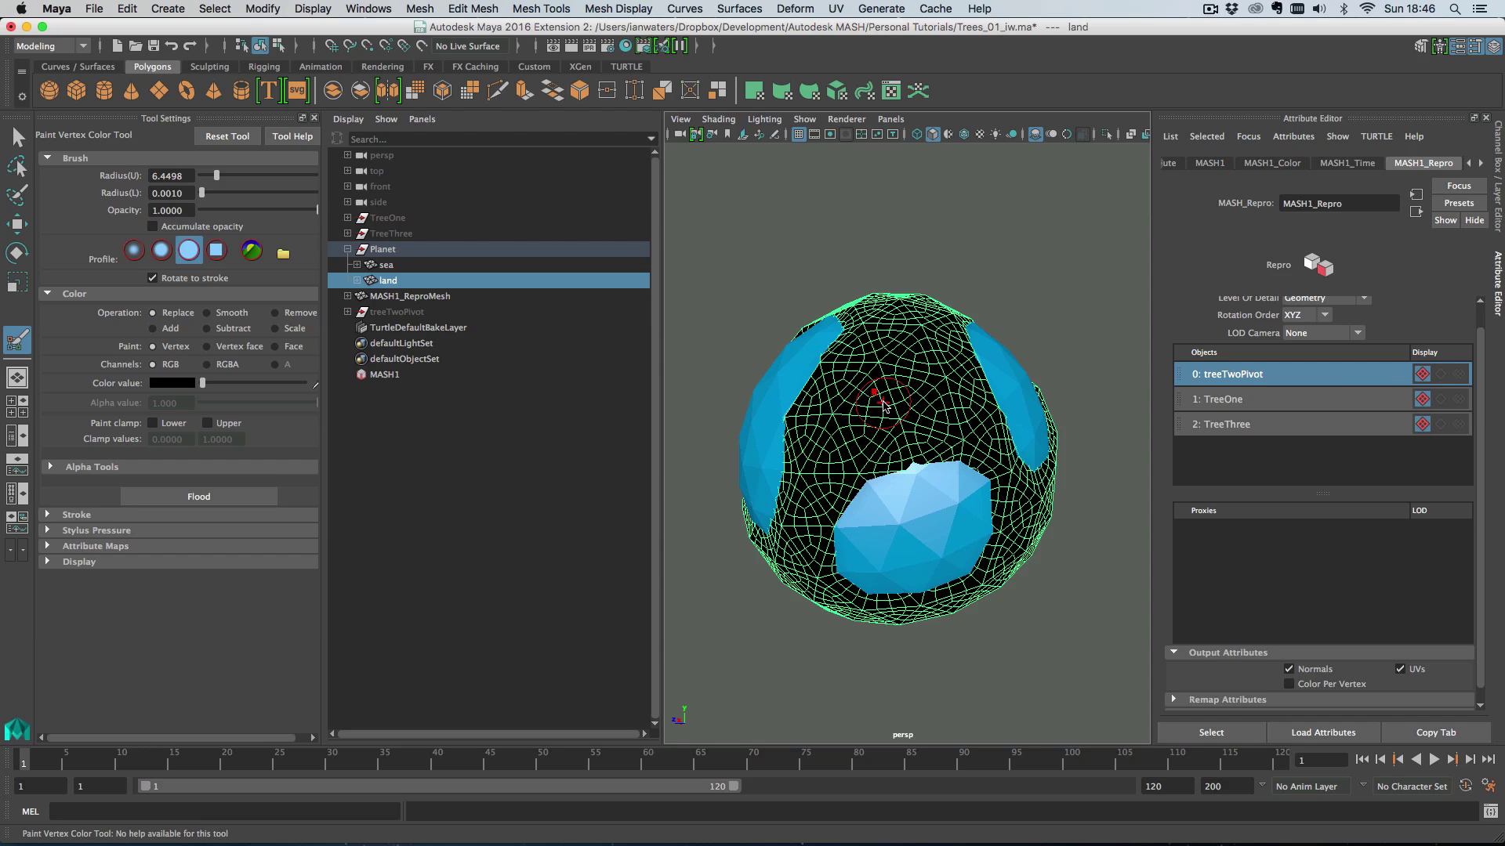
- Paint white vertex colours over the land all around the planet, leaving a black border along the sea
left_click_drag(204, 383, 348, 394)
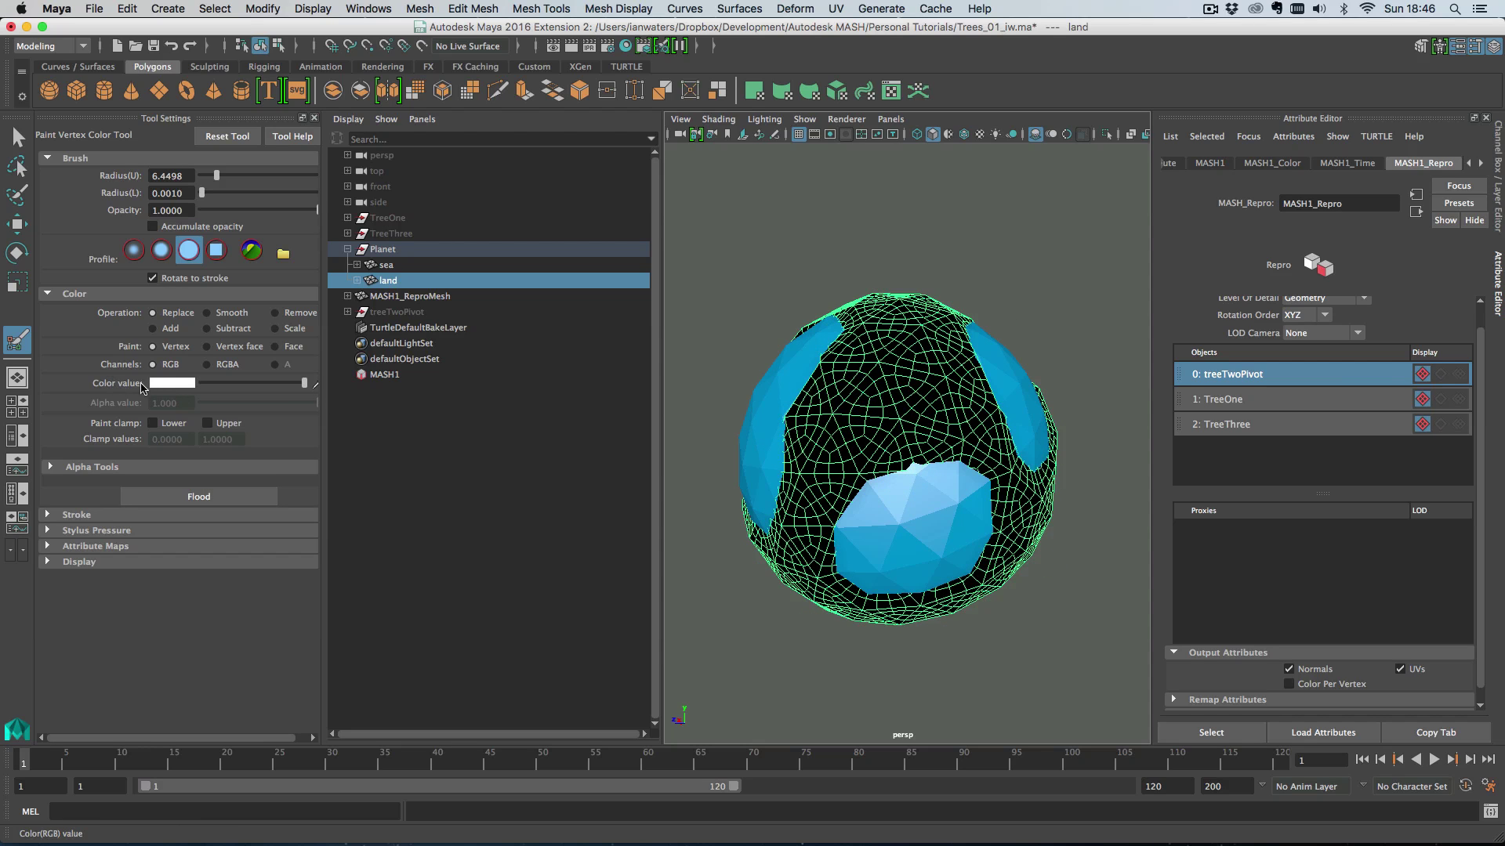
mouse_move(866, 402)
left_mouse_down()
mouse_move(815, 443)
mouse_move(924, 407)
mouse_move(952, 423)
left_mouse_up()
left_click_drag(919, 338, 911, 374)
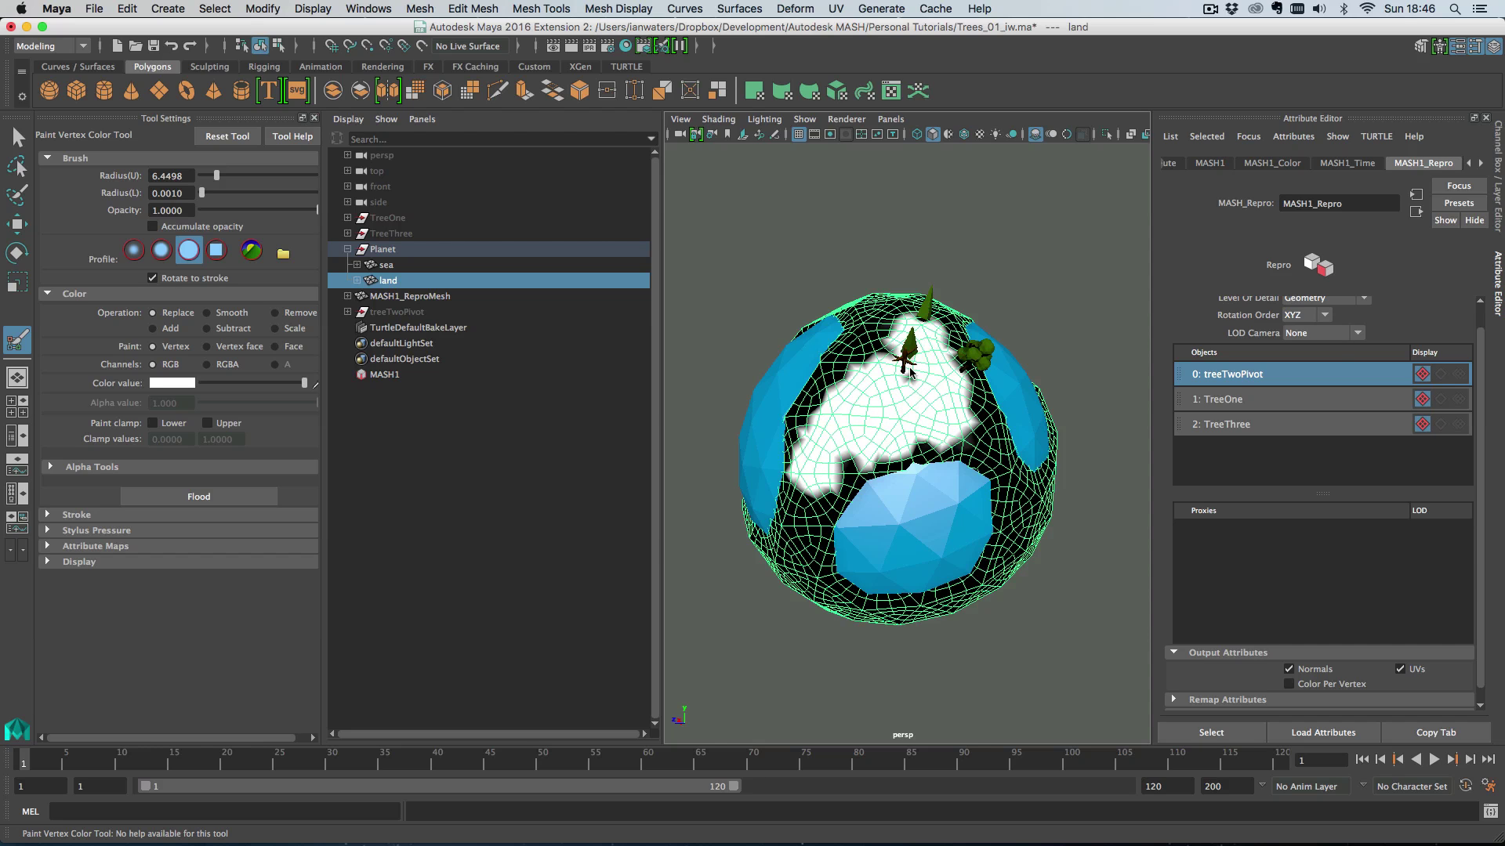
mouse_move(911, 320)
left_mouse_down()
mouse_move(896, 315)
mouse_move(884, 341)
mouse_move(922, 427)
mouse_move(819, 344)
mouse_move(772, 357)
mouse_move(844, 331)
mouse_move(901, 348)
mouse_move(952, 392)
mouse_move(942, 404)
mouse_move(864, 312)
mouse_move(875, 441)
mouse_move(893, 425)
mouse_move(818, 502)
mouse_move(867, 329)
mouse_move(855, 374)
left_mouse_up()
mouse_move(876, 511)
left_mouse_down()
mouse_move(1010, 407)
mouse_move(1029, 423)
mouse_move(997, 405)
mouse_move(1001, 388)
mouse_move(909, 439)
mouse_move(933, 541)
mouse_move(959, 568)
mouse_move(943, 501)
mouse_move(858, 470)
mouse_move(913, 441)
mouse_move(952, 439)
mouse_move(939, 473)
mouse_move(1064, 438)
mouse_move(894, 396)
mouse_move(961, 448)
mouse_move(946, 381)
left_mouse_up()
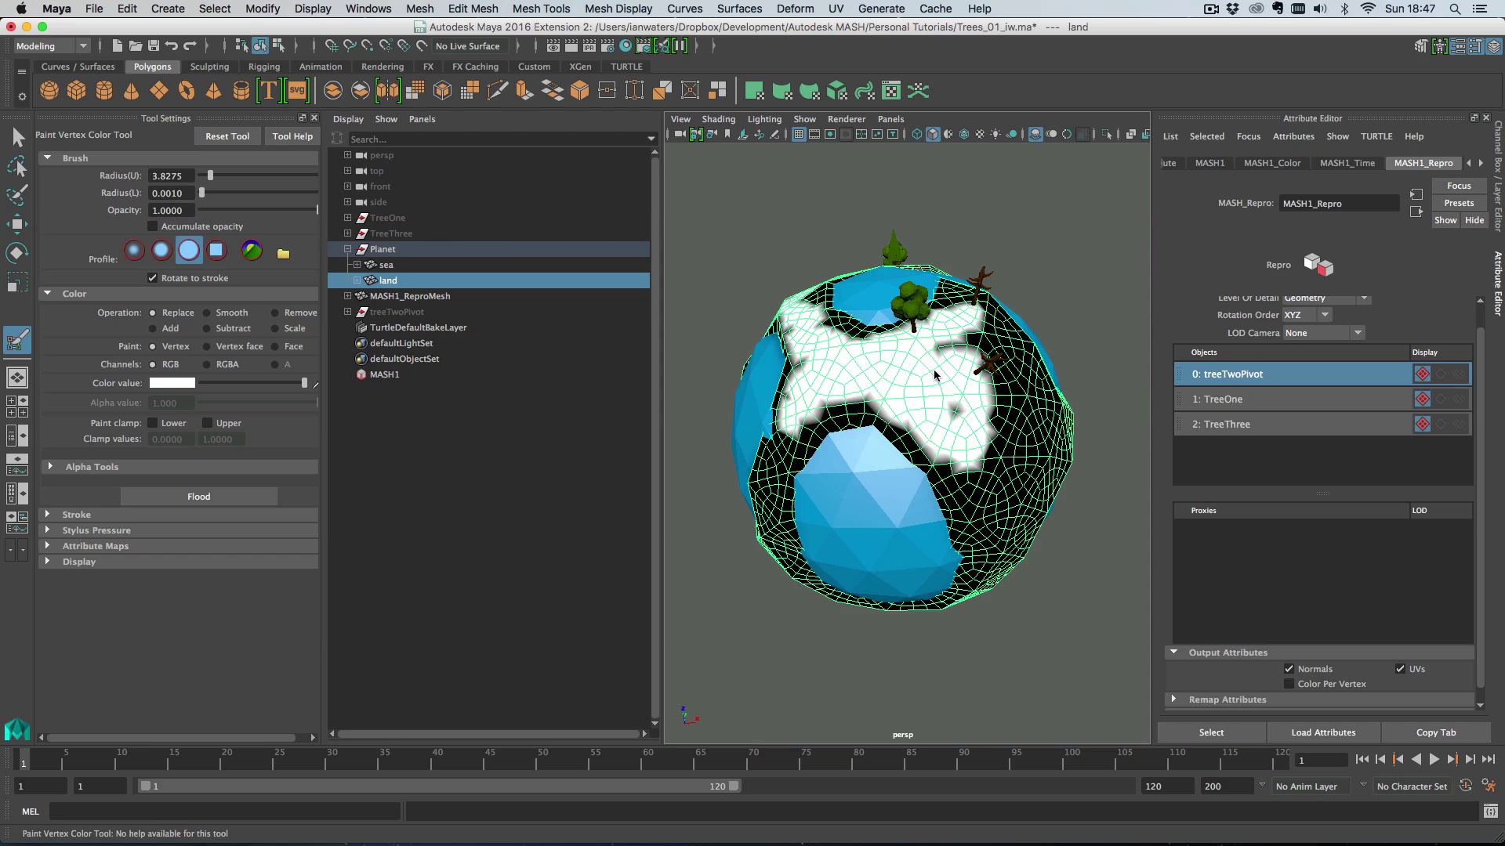
mouse_move(961, 327)
left_mouse_down()
mouse_move(965, 314)
mouse_move(921, 344)
mouse_move(858, 337)
left_mouse_up()
mouse_move(897, 406)
left_mouse_down()
mouse_move(898, 425)
mouse_move(952, 447)
mouse_move(972, 502)
mouse_move(929, 540)
mouse_move(968, 517)
mouse_move(972, 415)
mouse_move(934, 384)
mouse_move(854, 380)
left_mouse_up()
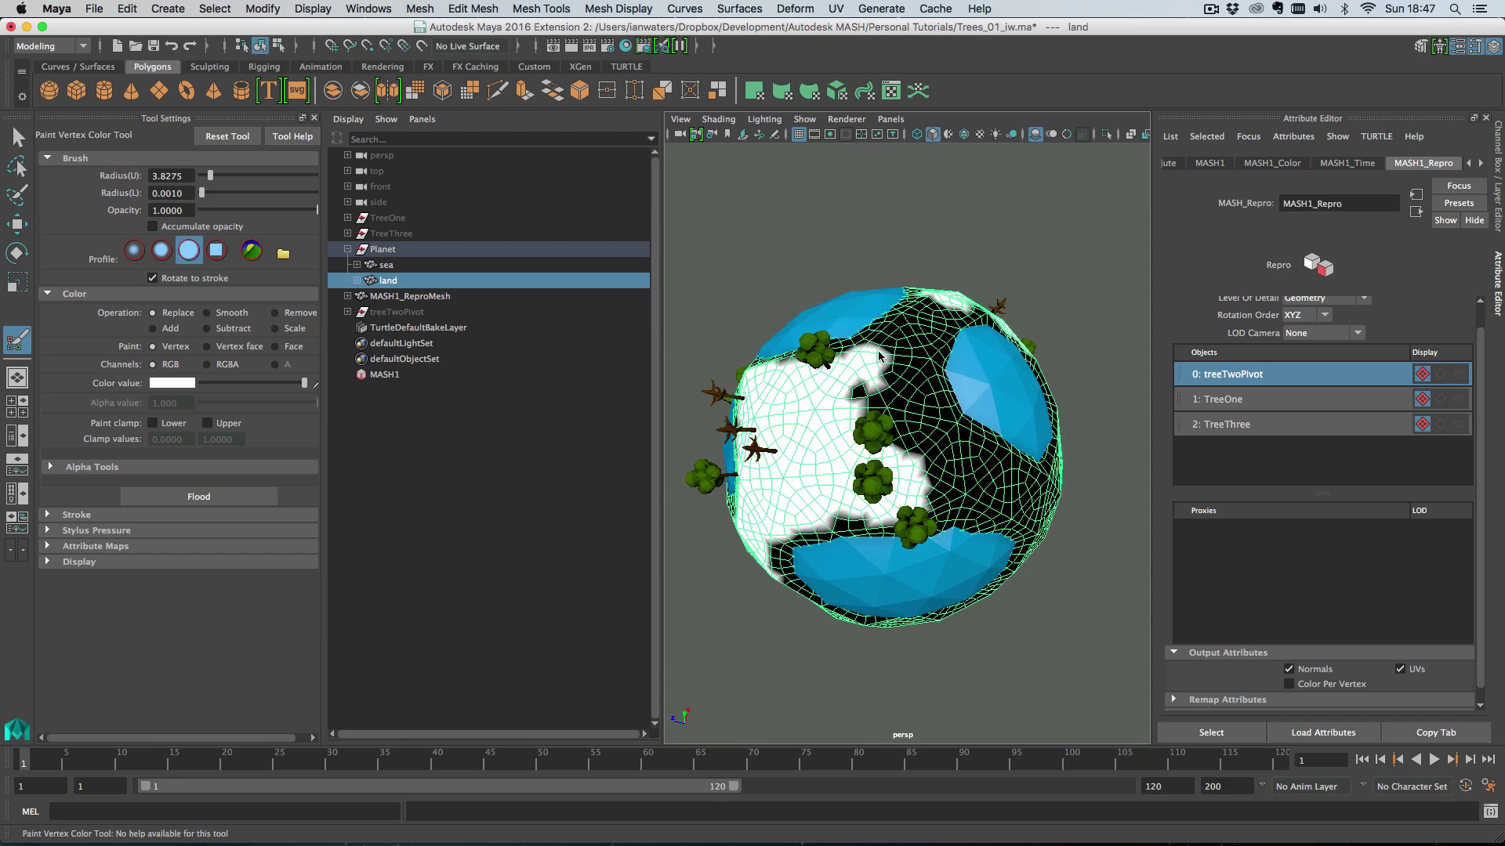
left_click_drag(907, 333, 941, 297)
mouse_move(889, 369)
left_mouse_down()
mouse_move(878, 415)
mouse_move(909, 447)
mouse_move(912, 380)
left_mouse_up()
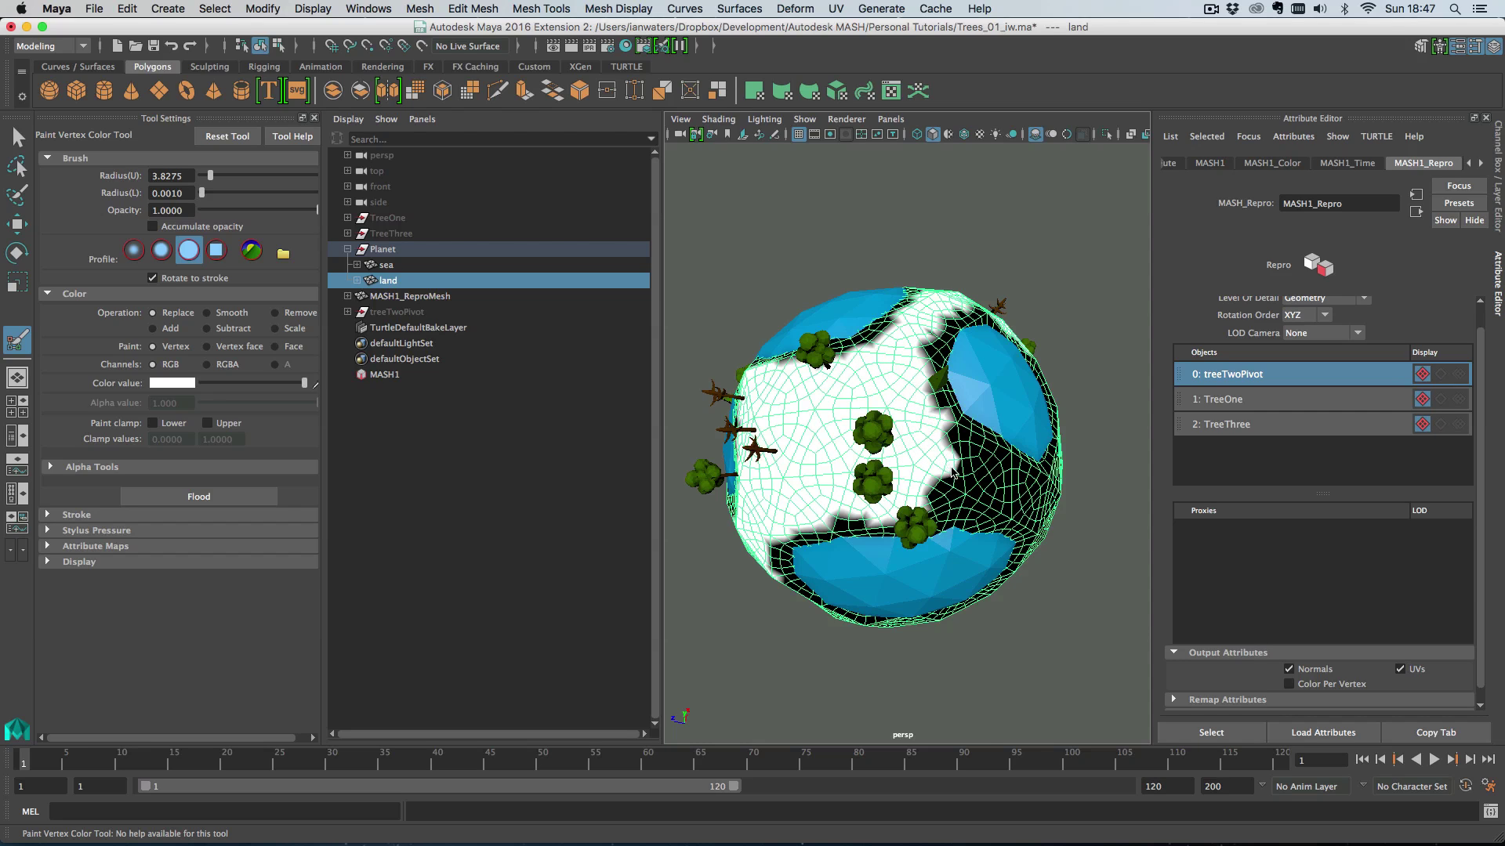
mouse_move(952, 473)
left_mouse_down()
mouse_move(932, 495)
mouse_move(993, 451)
mouse_move(975, 411)
mouse_move(1007, 422)
mouse_move(909, 407)
mouse_move(844, 328)
mouse_move(902, 443)
mouse_move(946, 434)
mouse_move(944, 380)
mouse_move(988, 382)
mouse_move(1003, 443)
mouse_move(935, 492)
left_mouse_up()
left_click_drag(934, 492, 964, 500)
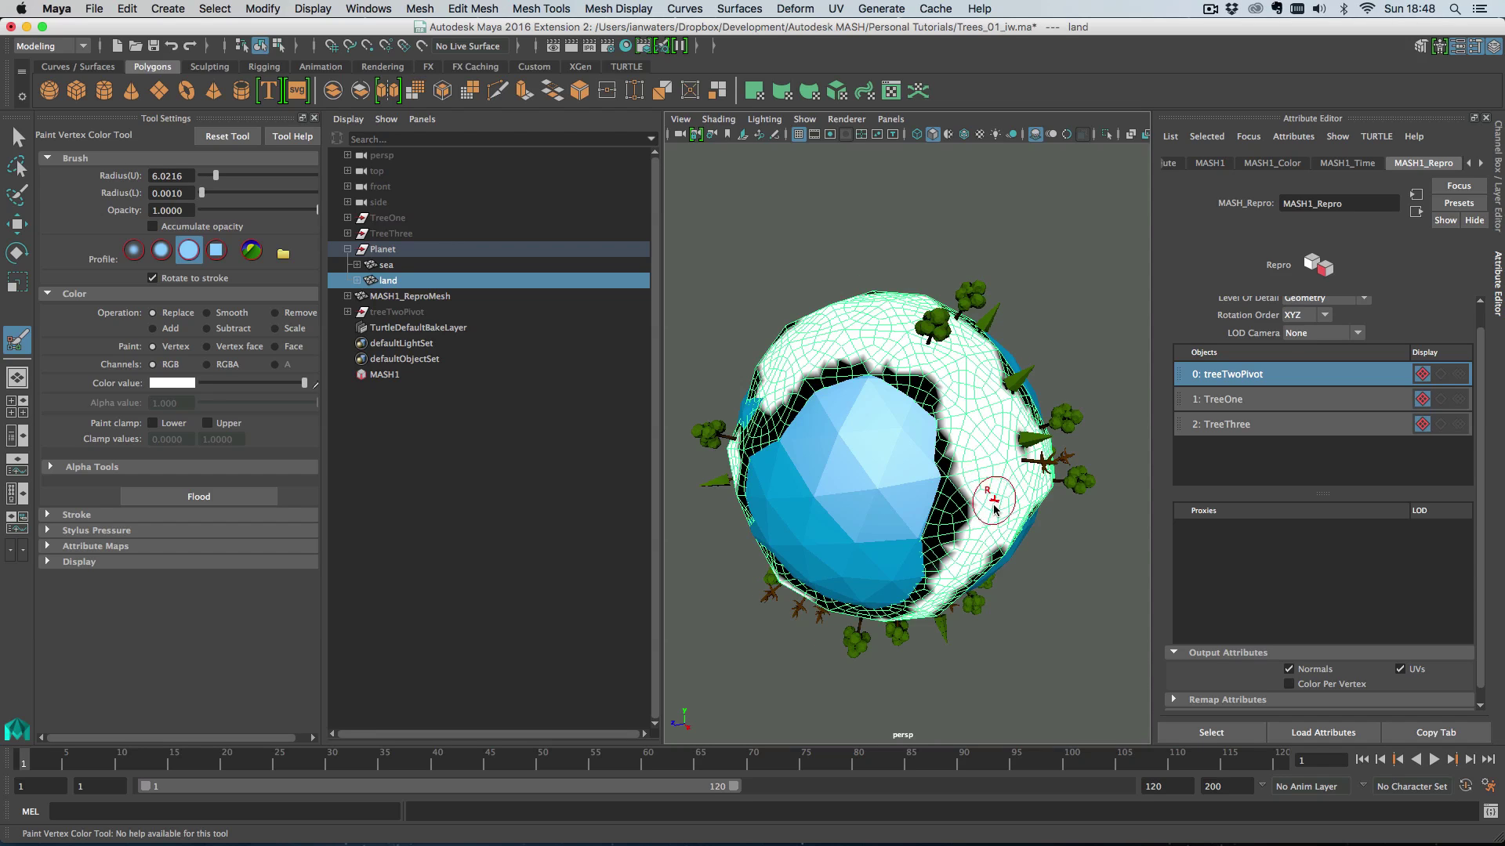
- Leave the Paint Vertex Color Tool, close its settings and turn off the land mesh's vertex colour display
left_click(315, 118)
key("q")
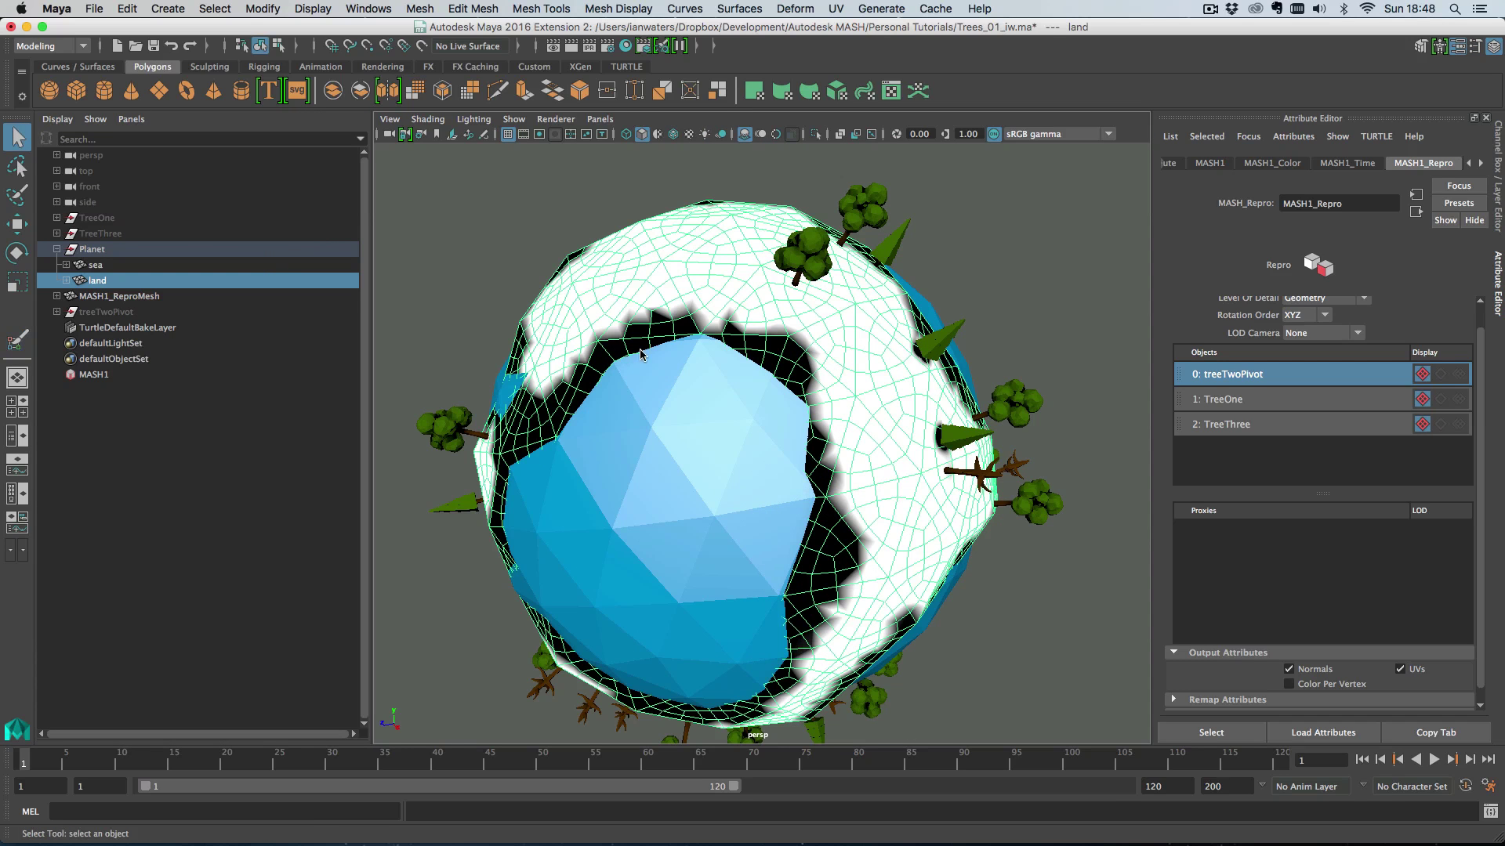
left_click(611, 6)
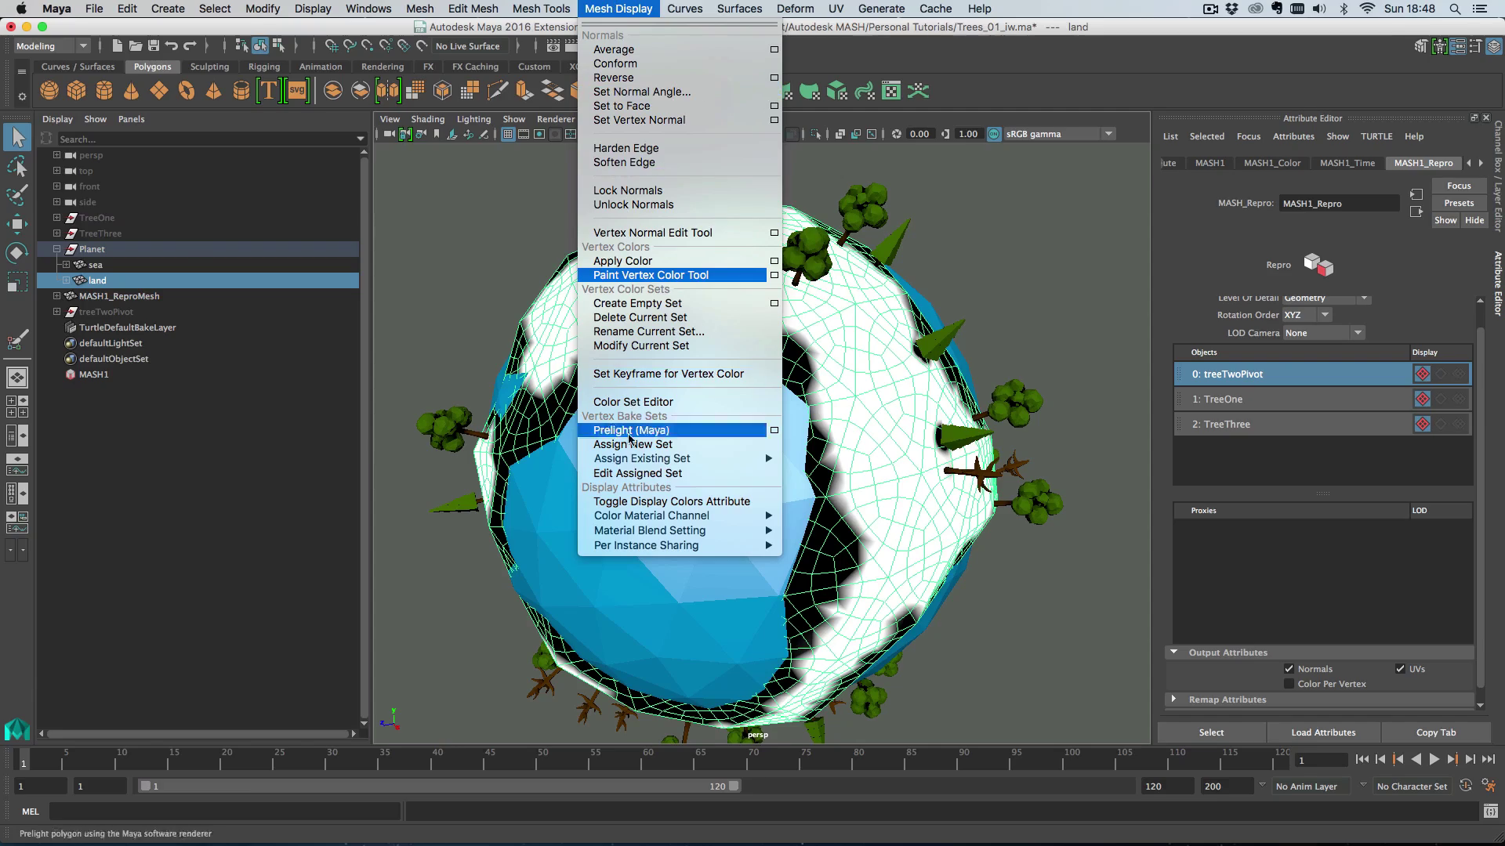
left_click(636, 502)
scroll(708, 519, "down", 5)
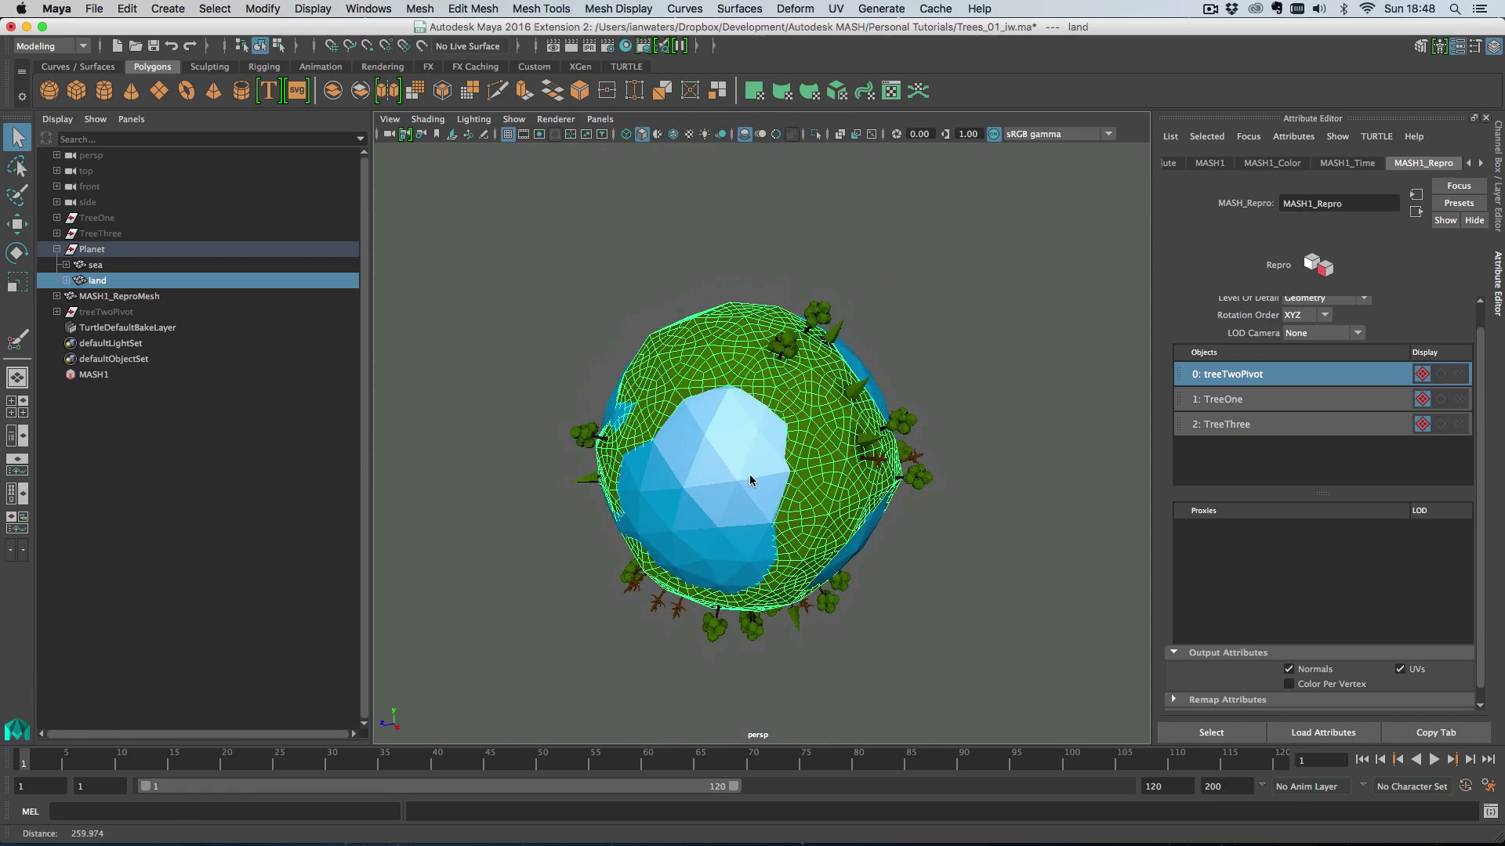
left_click_drag(749, 473, 802, 363, "alt")
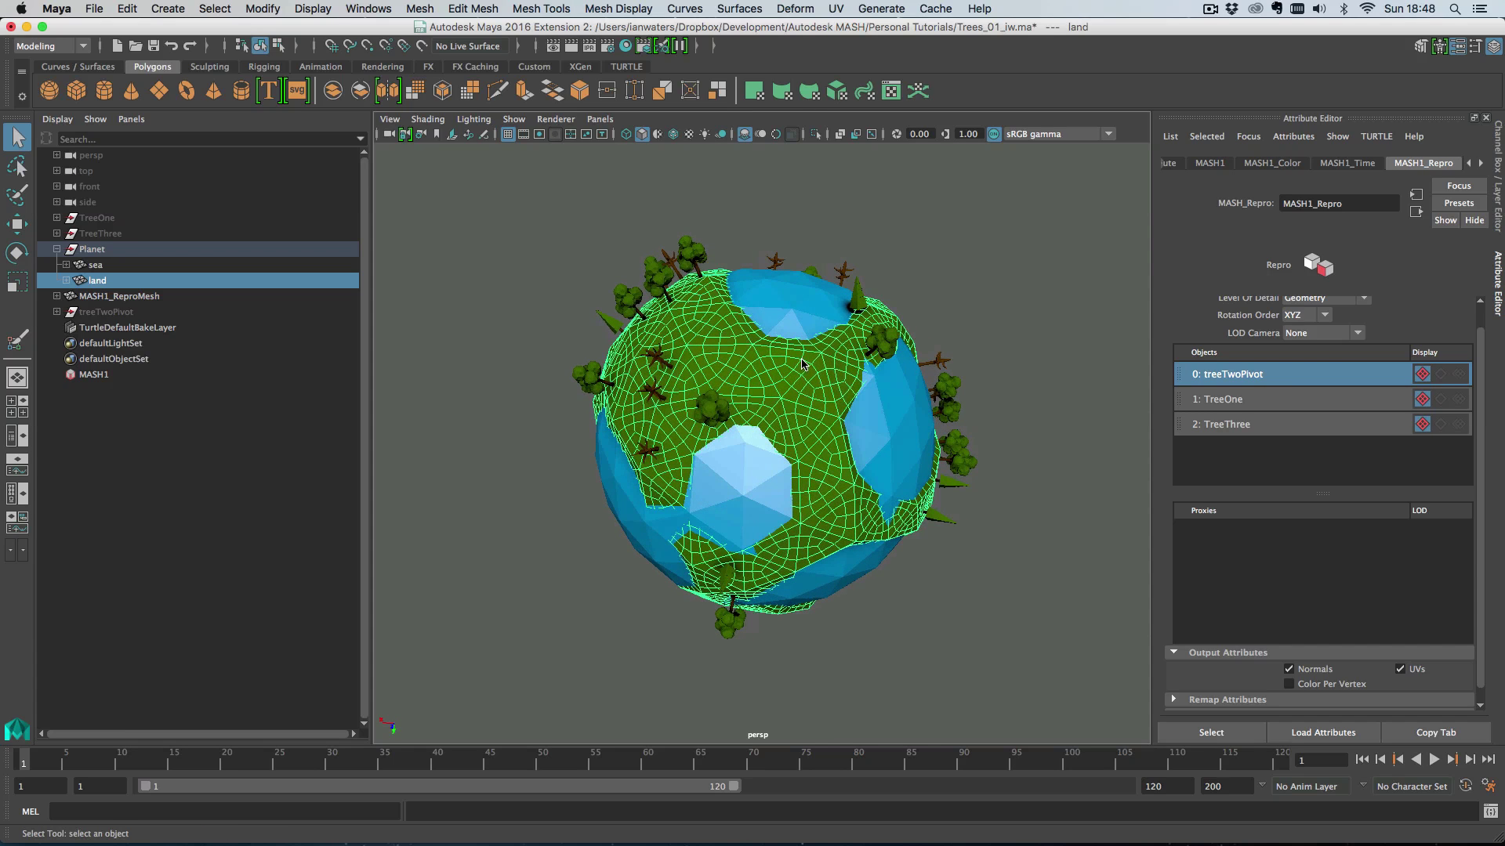
- Increase the number of points in the MASH1_Distribute node to add more trees, and deselect the land mesh
left_click(1167, 163)
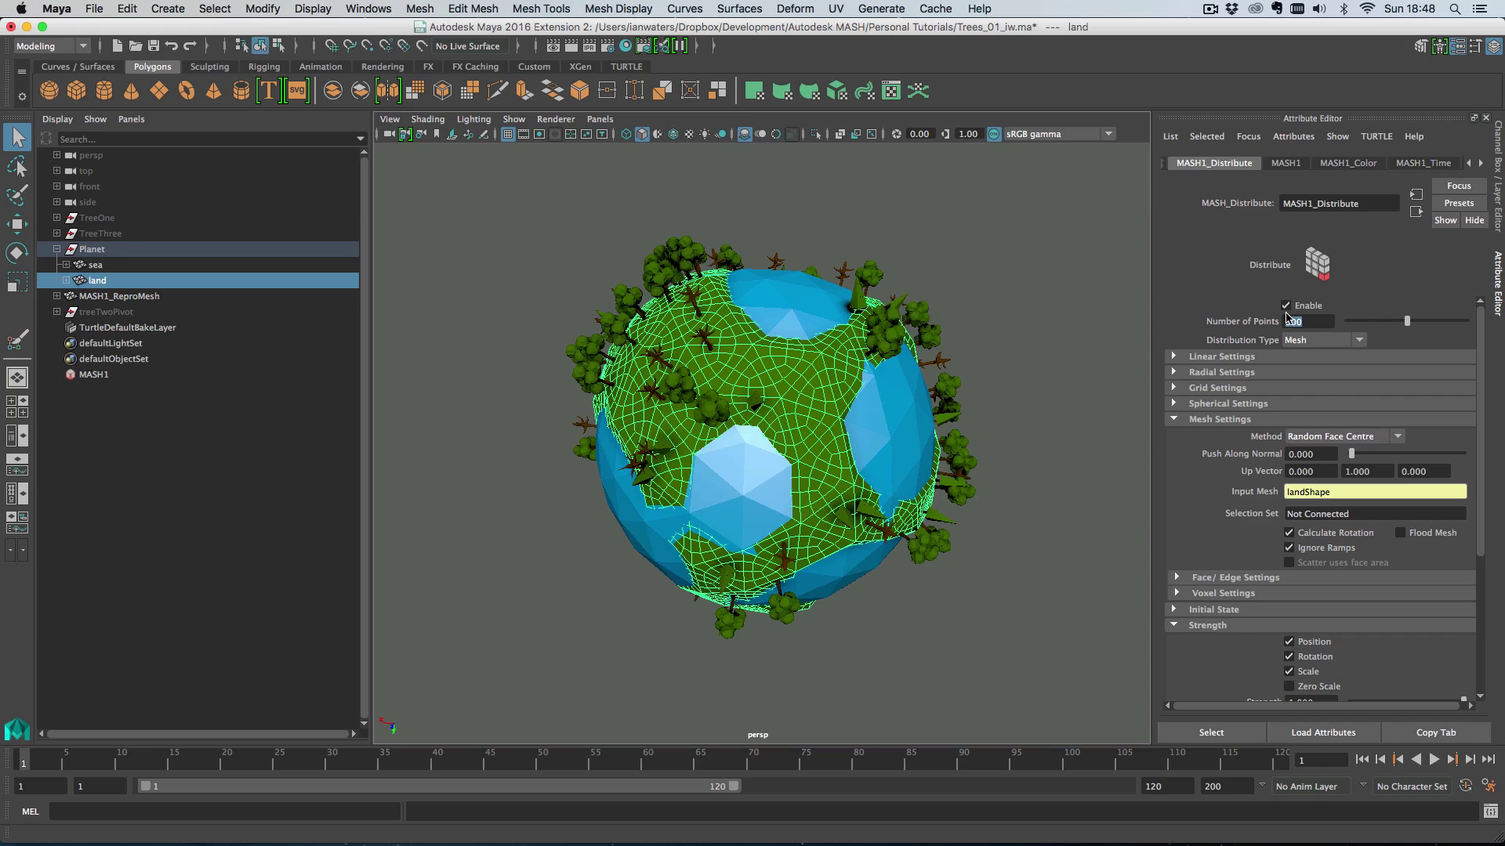
left_click_drag(853, 335, 802, 326, "alt")
left_click(923, 275)
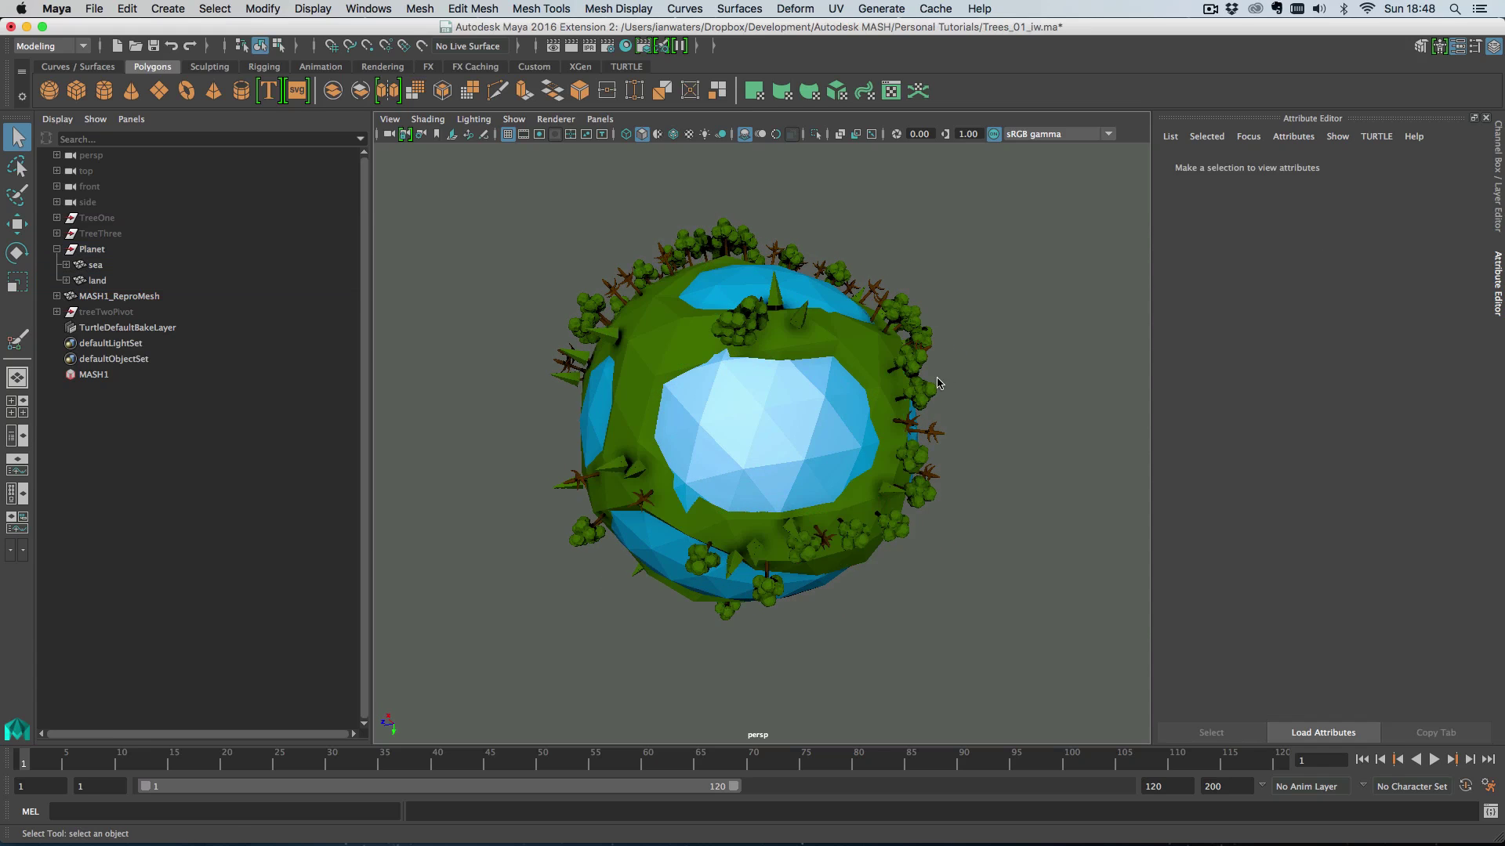
- Examine the tree distribution all around the planet, checking the spacing between the trees and the sea edges
left_click_drag(927, 392, 646, 325, "alt")
left_click_drag(799, 317, 704, 330, "alt")
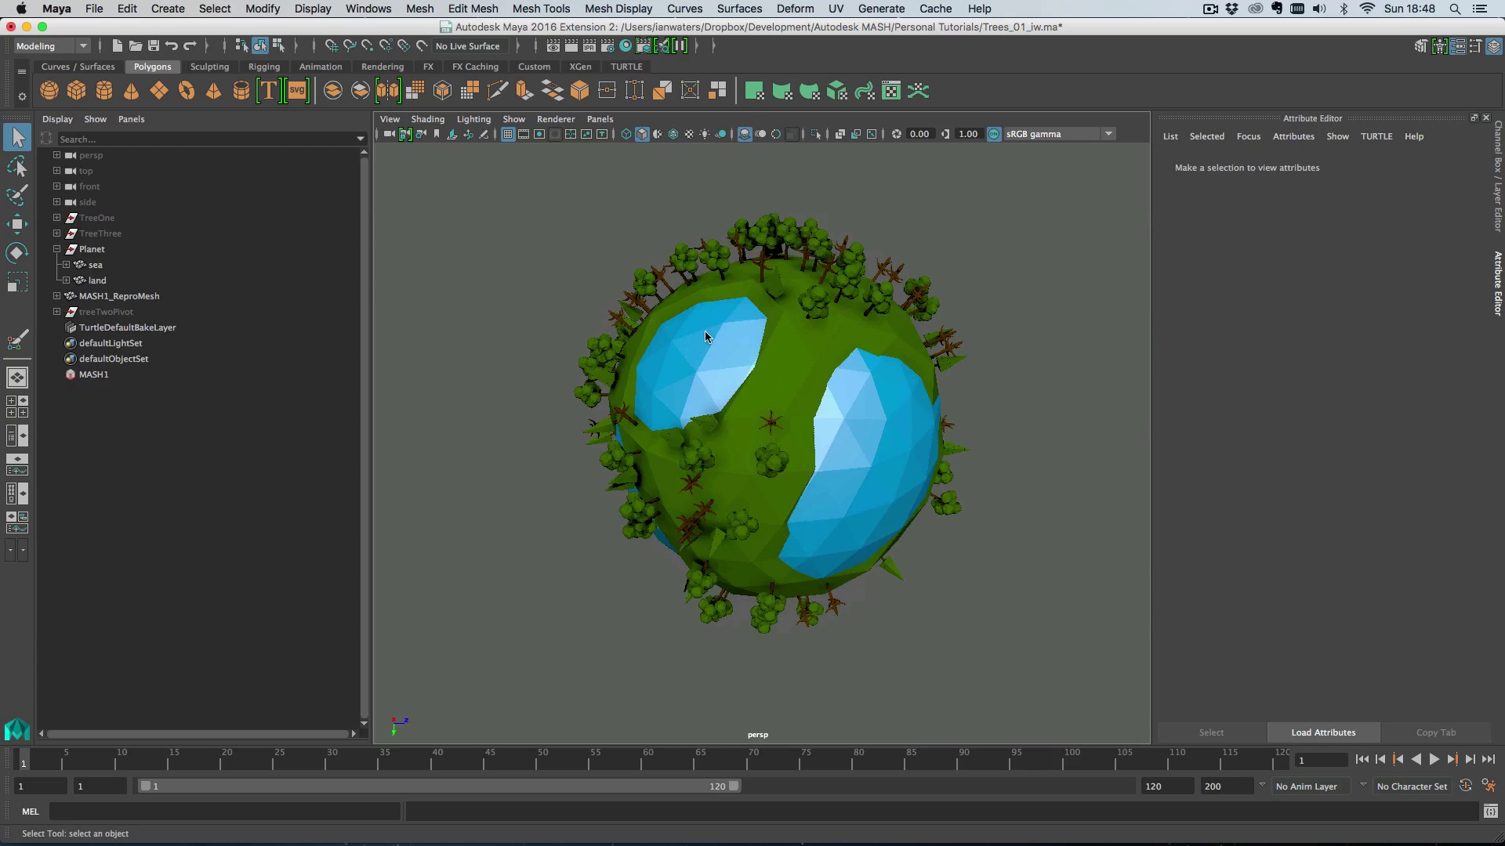
middle_click_drag(832, 291, 830, 323, "alt")
left_click_drag(831, 323, 730, 370, "alt")
scroll(807, 376, "up", 3)
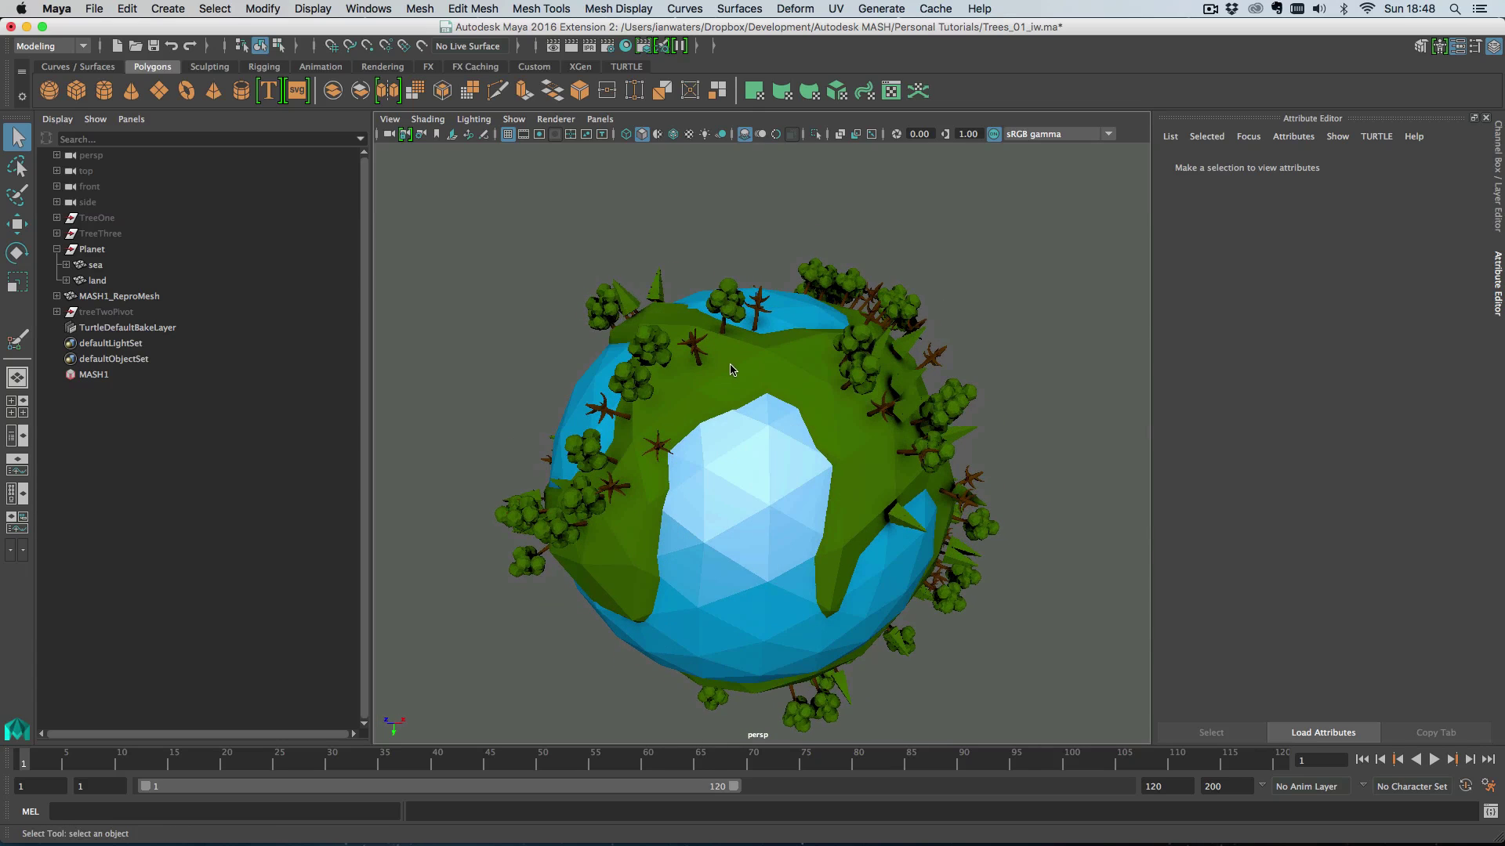
left_click_drag(910, 409, 709, 392, "alt")
left_click_drag(822, 395, 624, 387, "alt")
left_click_drag(852, 319, 732, 292, "alt")
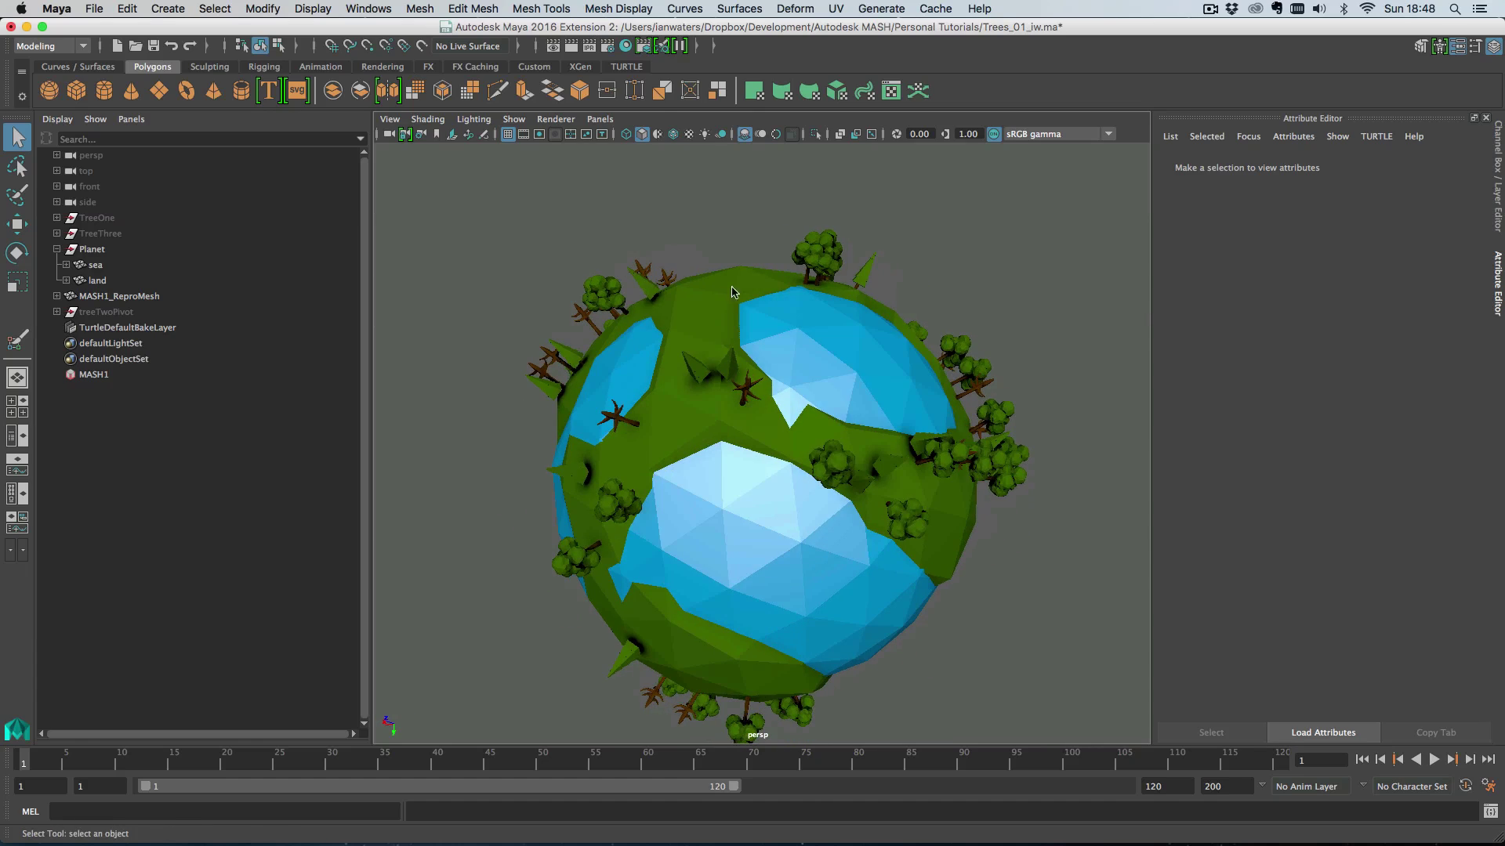
left_click_drag(857, 427, 919, 446, "alt")
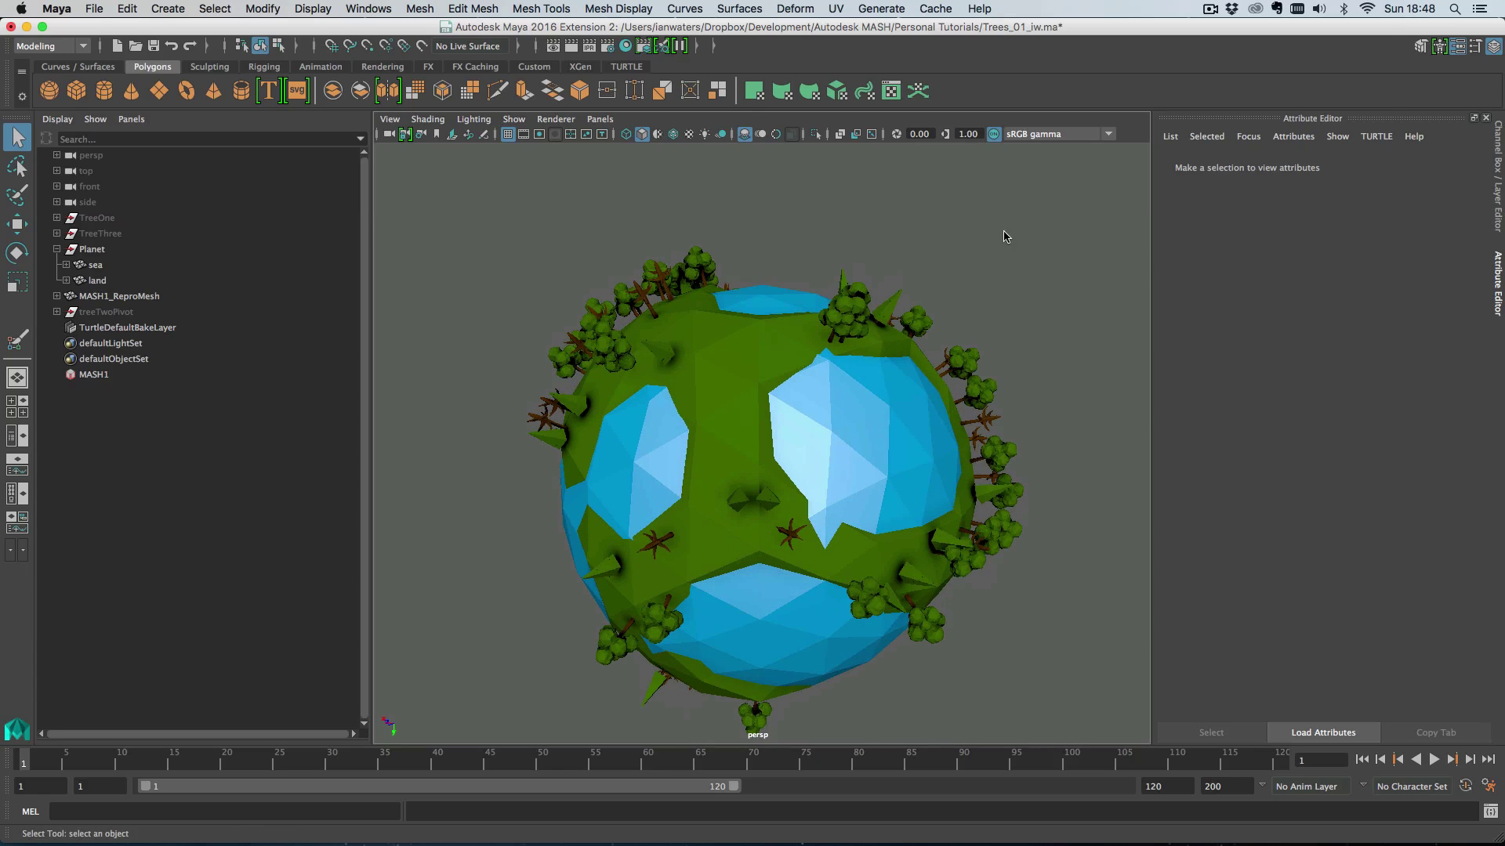